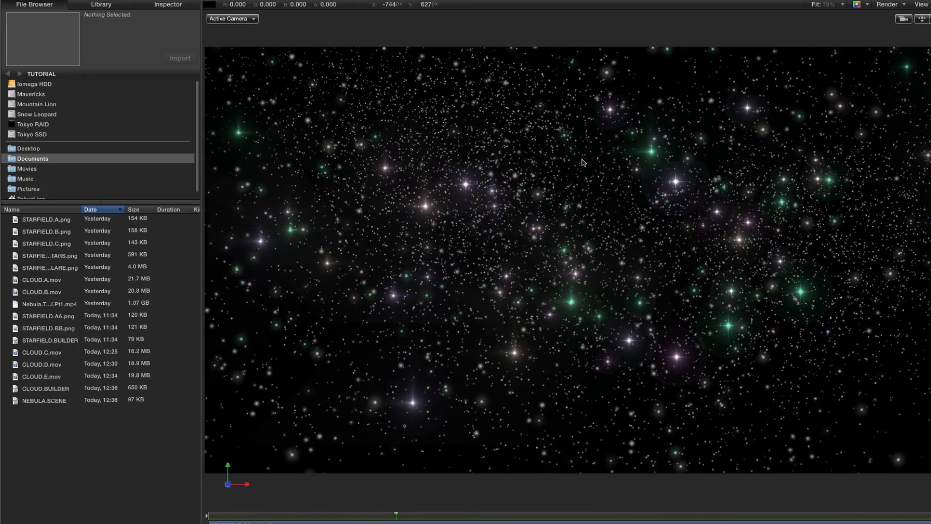
# Step: Collapse the starfield group and add the movies CLOUD.A through CLOUD.E above the camera as a new group
pyautogui.press('super+4')
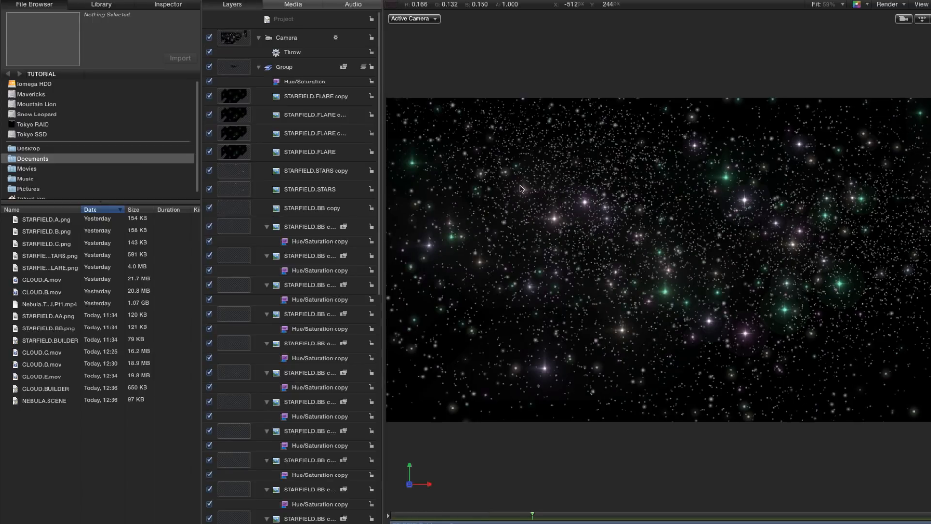
pyautogui.click(258, 68)
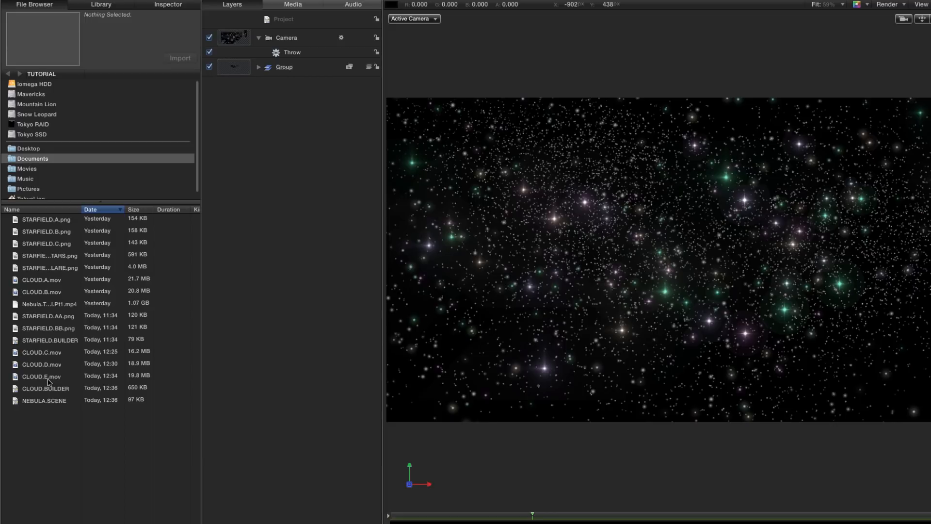
pyautogui.click(45, 281)
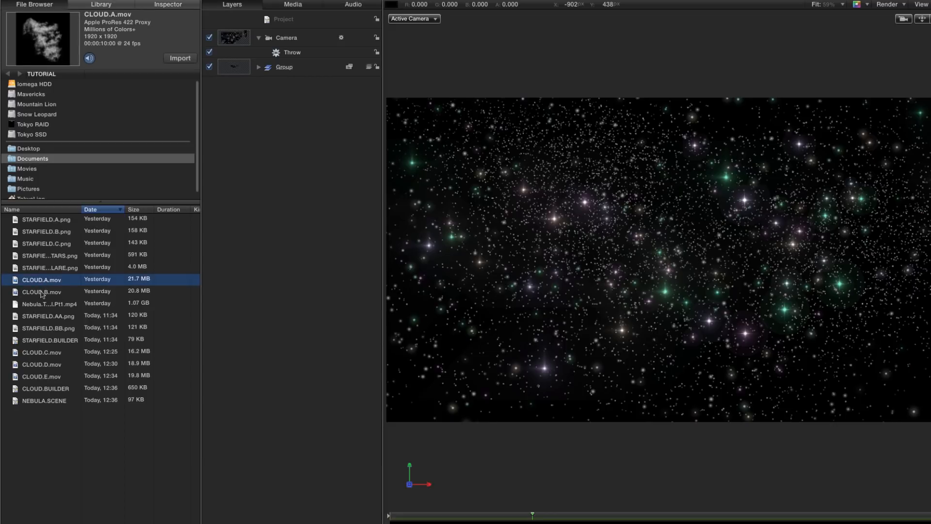
pyautogui.keyDown('super'); pyautogui.click(42, 292); pyautogui.keyUp('super')
pyautogui.keyDown('super'); pyautogui.click(43, 354); pyautogui.keyUp('super')
pyautogui.keyDown('super'); pyautogui.click(46, 364); pyautogui.keyUp('super')
pyautogui.keyDown('super'); pyautogui.click(48, 377); pyautogui.keyUp('super')
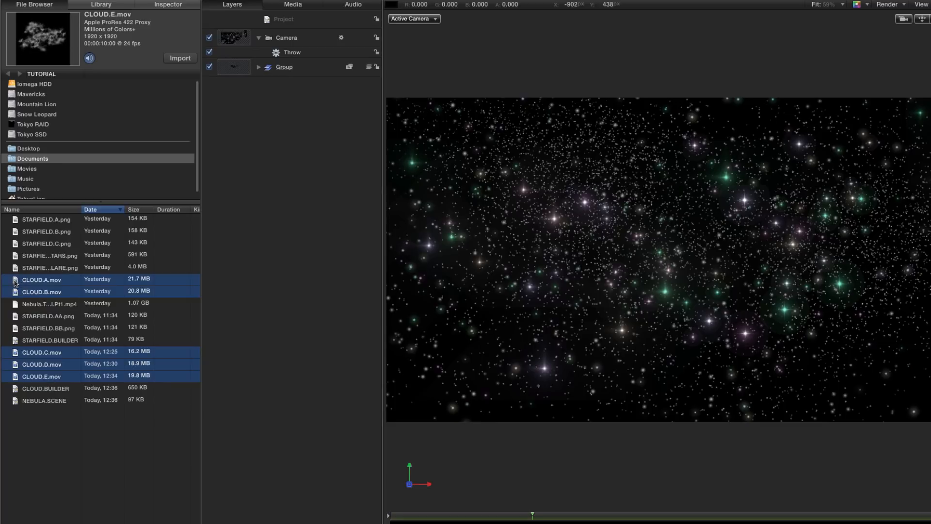
pyautogui.moveTo(14, 283); pyautogui.dragTo(274, 27)
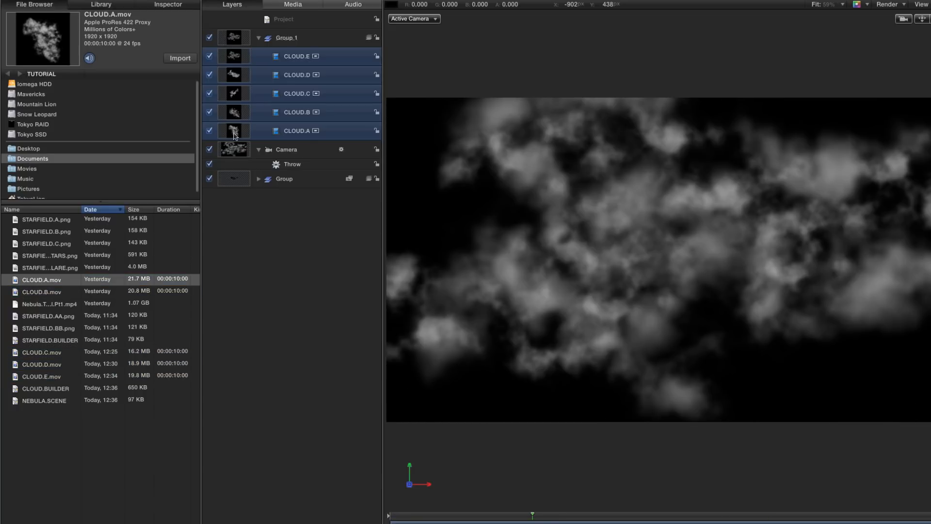
# Step: Set the blend mode of all five cloud layers to Screen
pyautogui.press('F1')
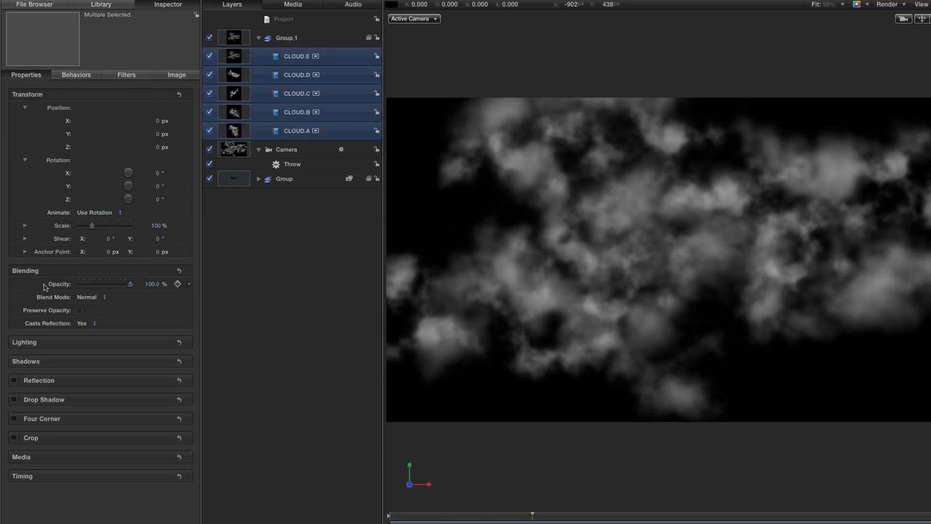
pyautogui.click(84, 298)
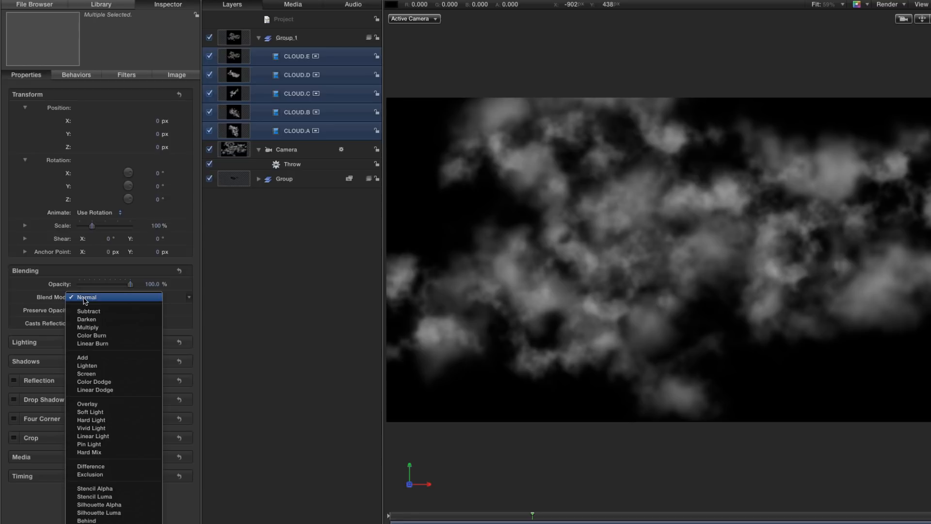
pyautogui.click(95, 374)
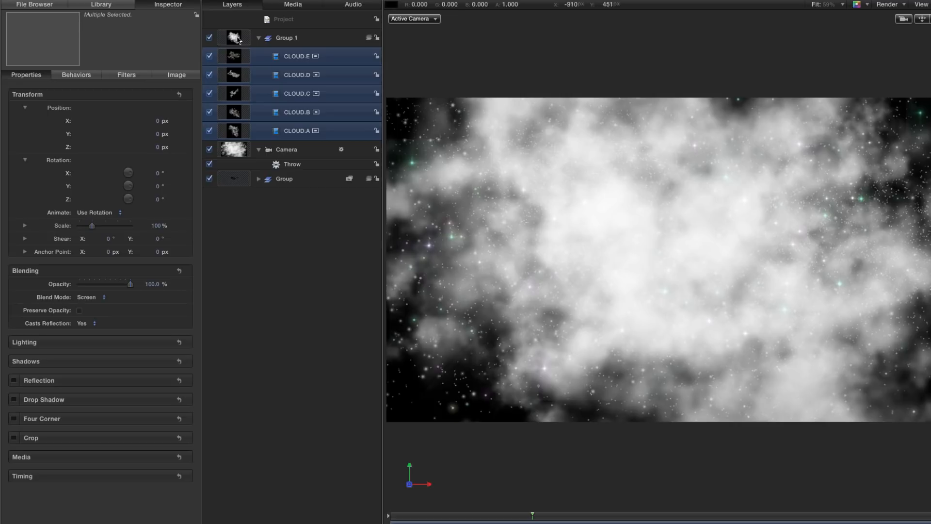
# Step: Scale all five cloud layers to 50% and show the on-screen overlays in the canvas
pyautogui.click(155, 226)
pyautogui.write('50')
pyautogui.press('Return')
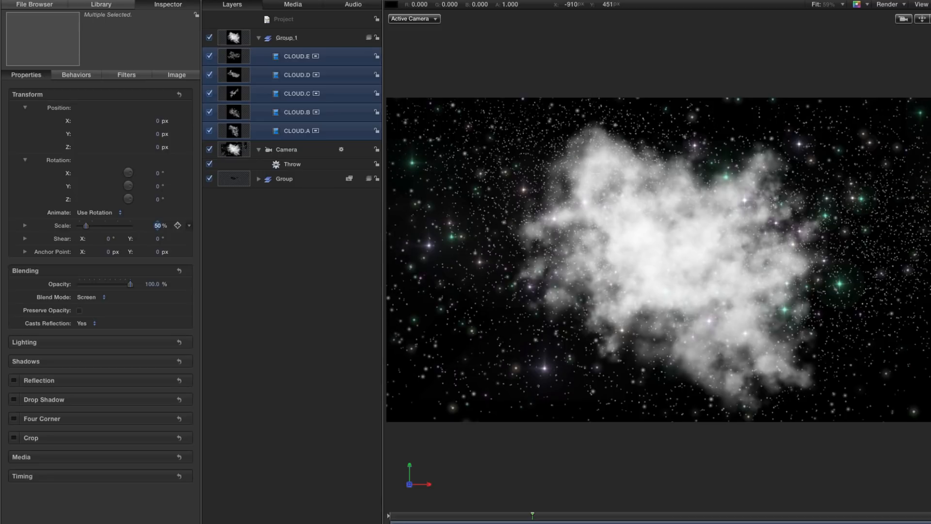
pyautogui.press('super+slash')
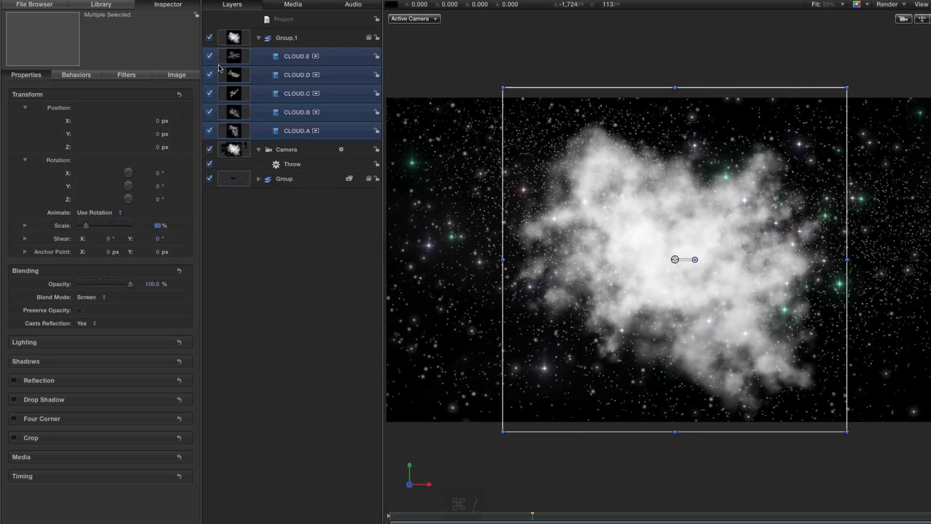
# Step: Rename the group holding the cloud layers NEBULA A, then collapse and hide it
pyautogui.click(234, 64)
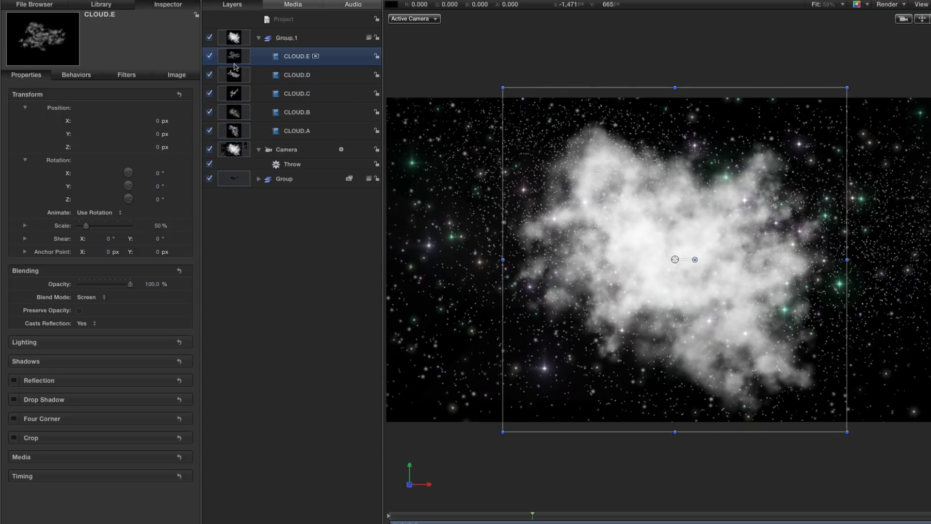
pyautogui.doubleClick(284, 37)
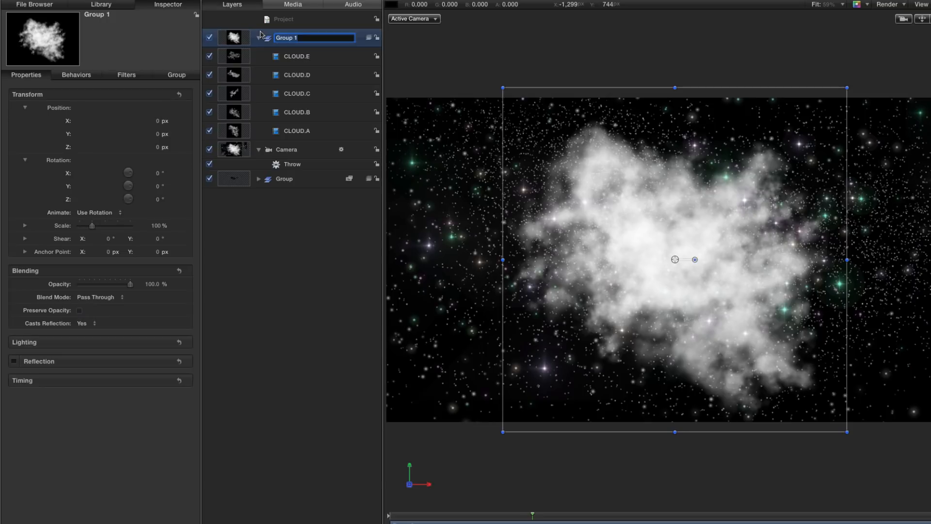
pyautogui.write('NEBULA A')
pyautogui.press('Return')
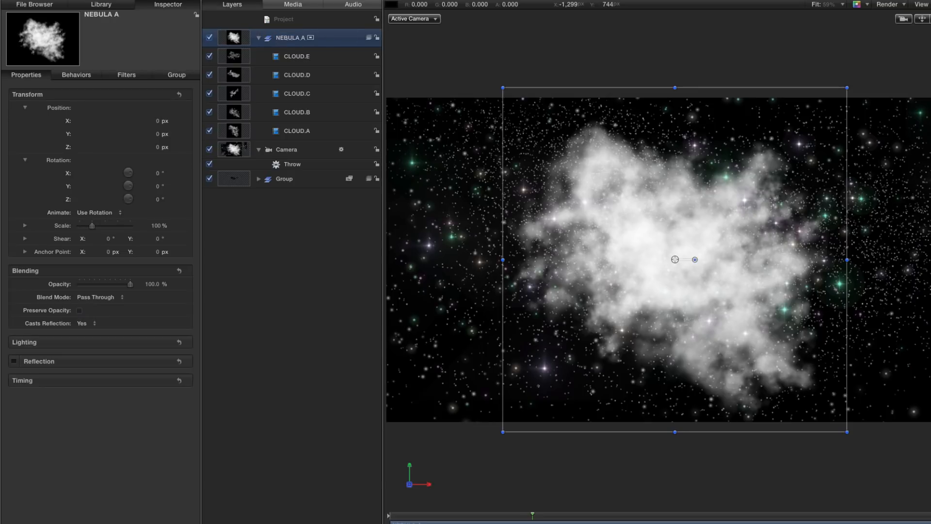
pyautogui.click(258, 38)
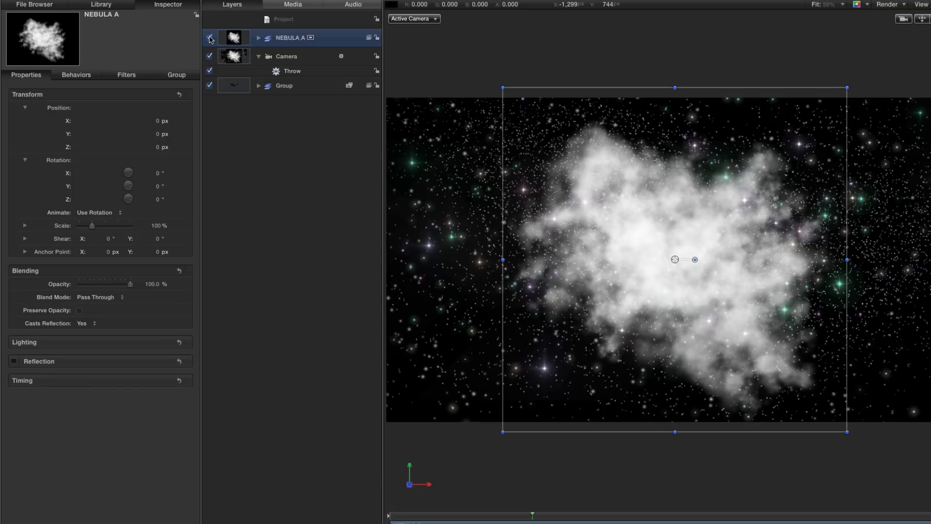
pyautogui.click(209, 37)
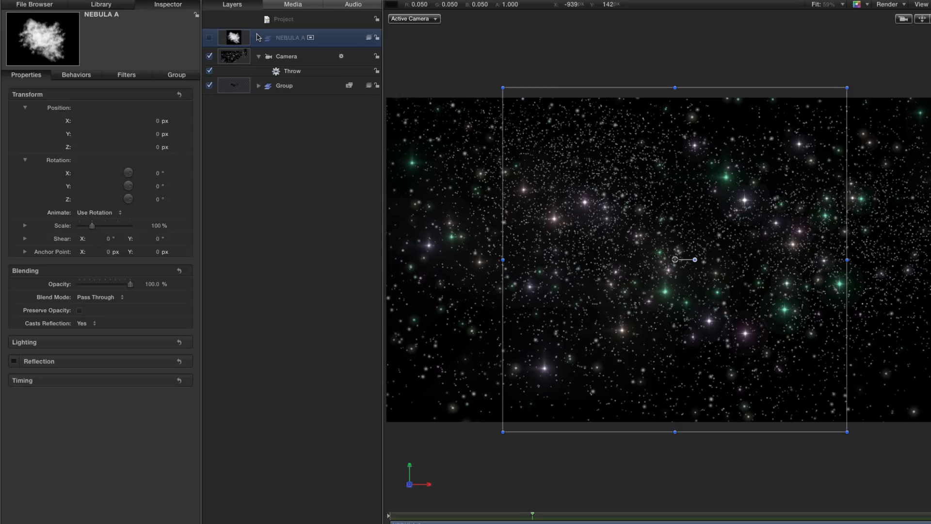
# Step: Create a new group above NEBULA A and name it GAS
pyautogui.press('super+shift+n')
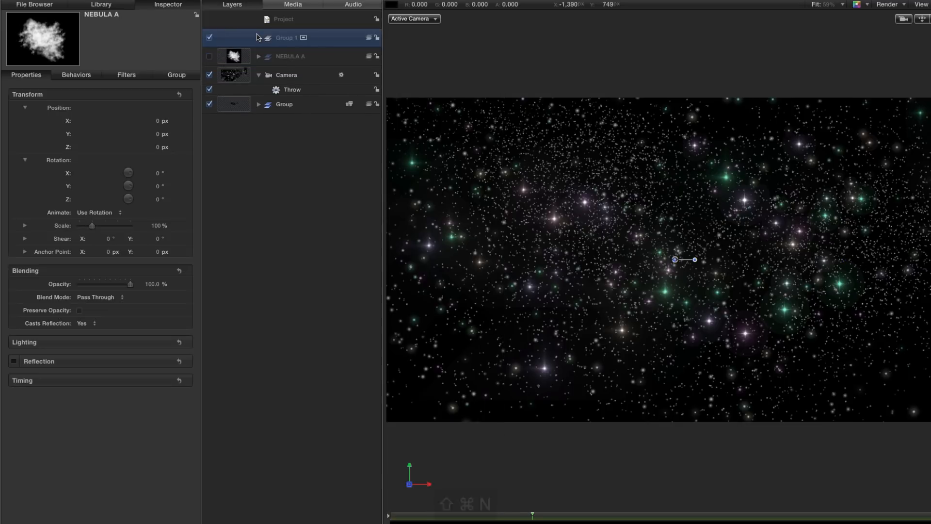
pyautogui.doubleClick(285, 38)
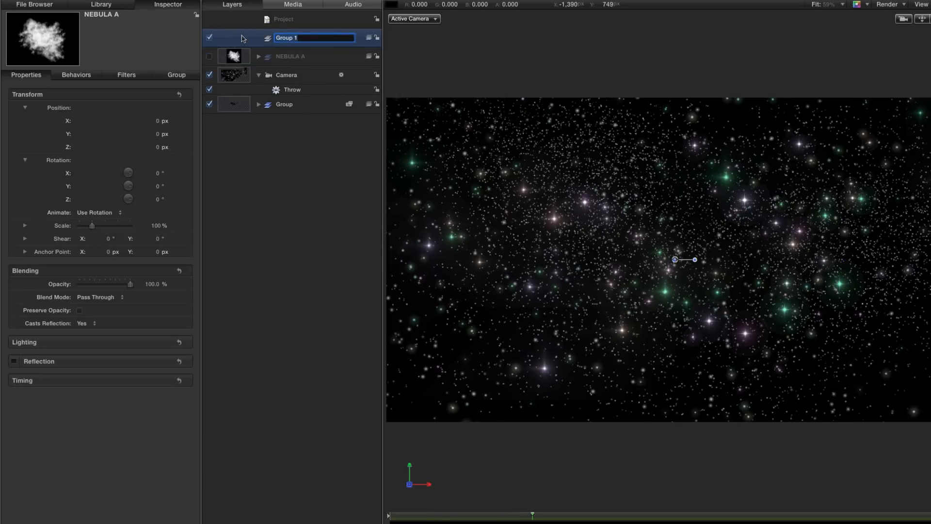
pyautogui.write('GAS')
pyautogui.press('Return')
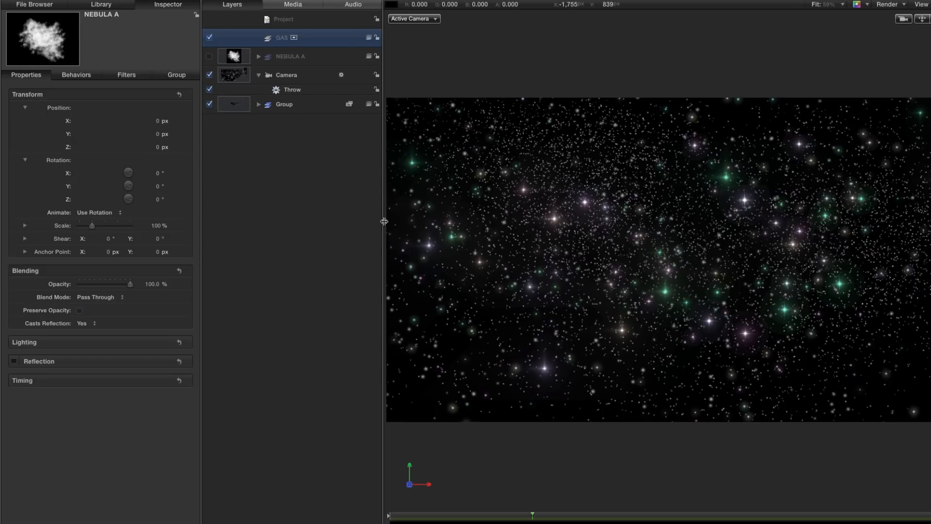
# Step: Draw a closed Bezier shape in the GAS group as a long, thin, wavy ribbon rising from left to right across the starfield
pyautogui.click(408, 313)
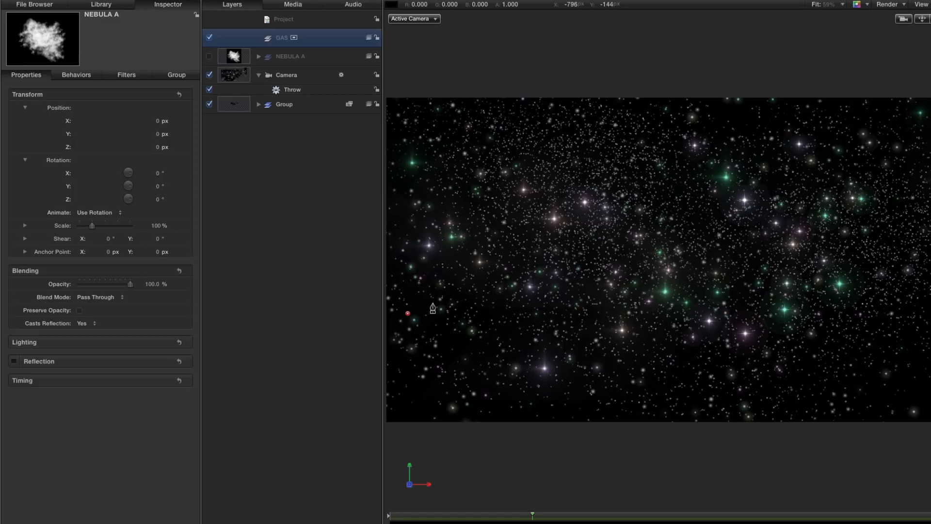
pyautogui.click(453, 300)
pyautogui.moveTo(518, 298); pyautogui.dragTo(522, 294)
pyautogui.click(563, 282)
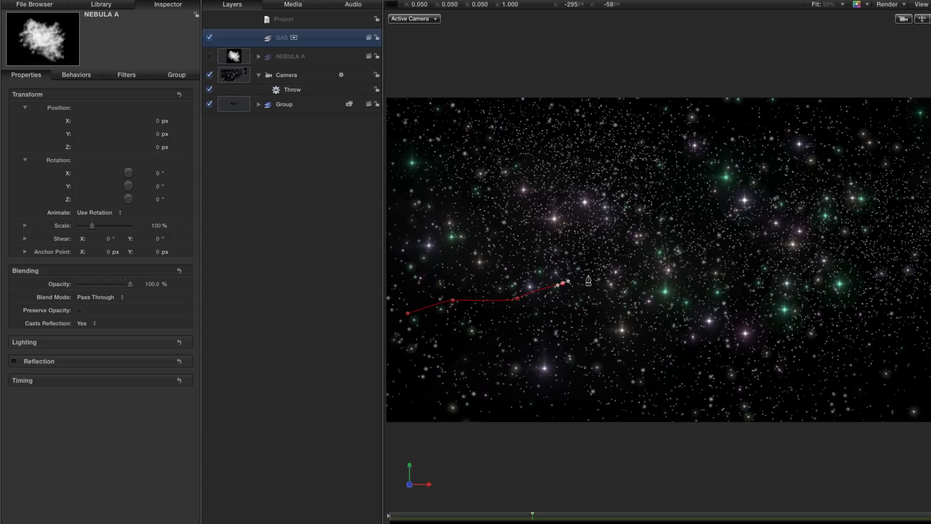
pyautogui.click(612, 269)
pyautogui.moveTo(674, 264); pyautogui.dragTo(684, 261)
pyautogui.click(743, 254)
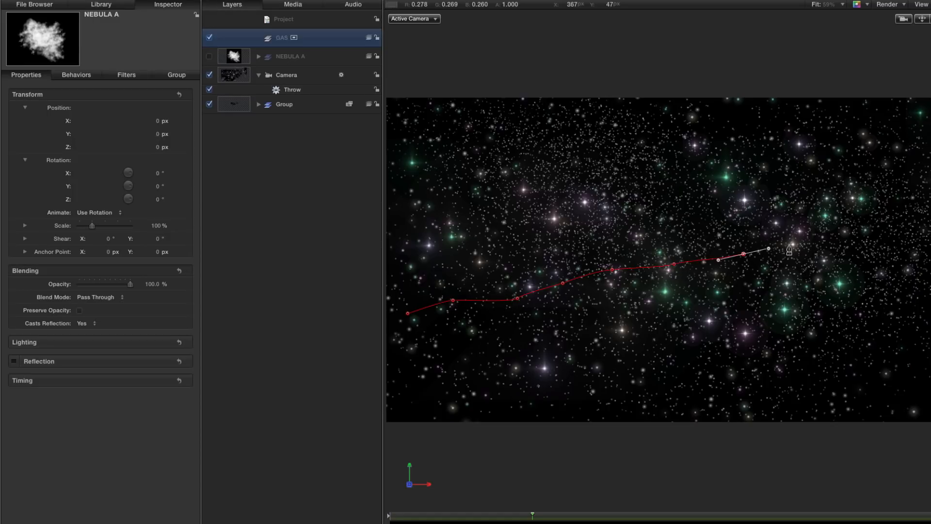
pyautogui.moveTo(839, 241); pyautogui.dragTo(849, 241)
pyautogui.click(894, 245)
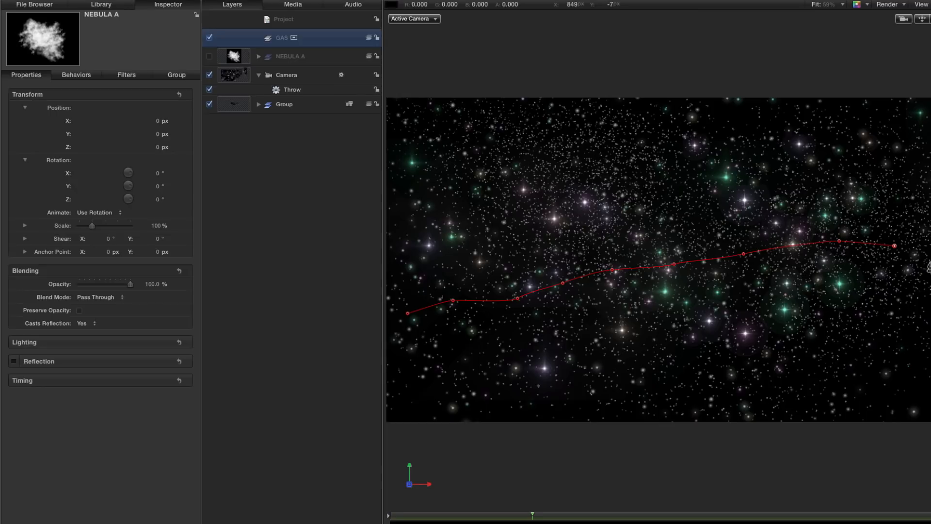
pyautogui.moveTo(906, 261); pyautogui.dragTo(893, 261)
pyautogui.click(823, 260)
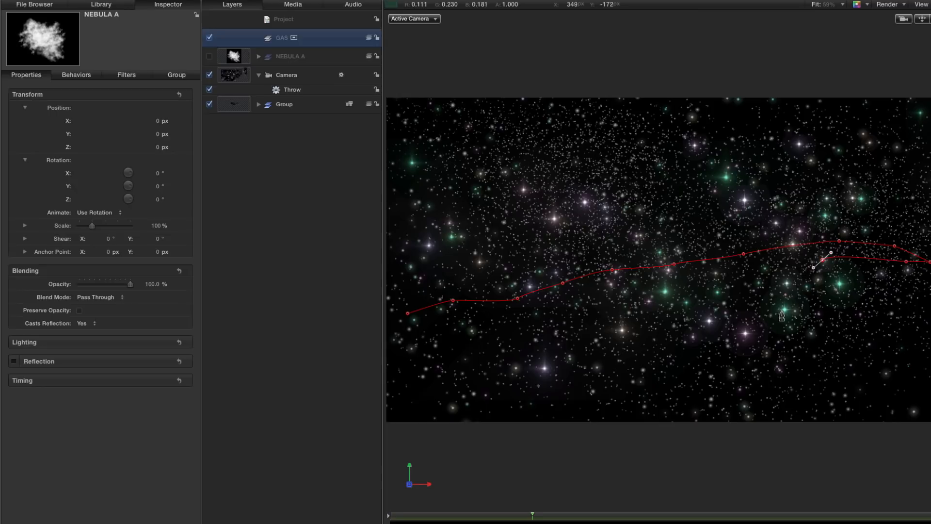
pyautogui.click(777, 311)
pyautogui.moveTo(706, 296); pyautogui.dragTo(690, 291)
pyautogui.click(595, 294)
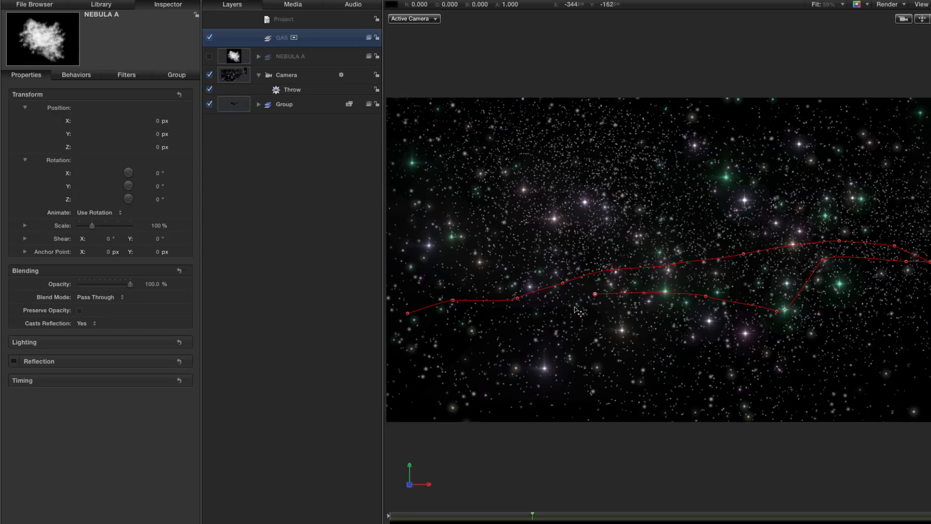
pyautogui.click(509, 316)
pyautogui.moveTo(450, 328); pyautogui.dragTo(440, 329)
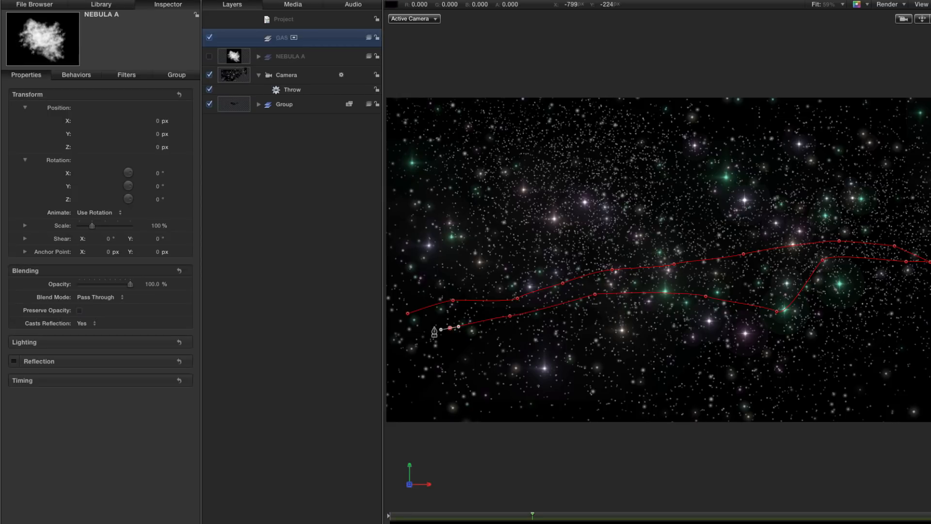
pyautogui.click(408, 314)
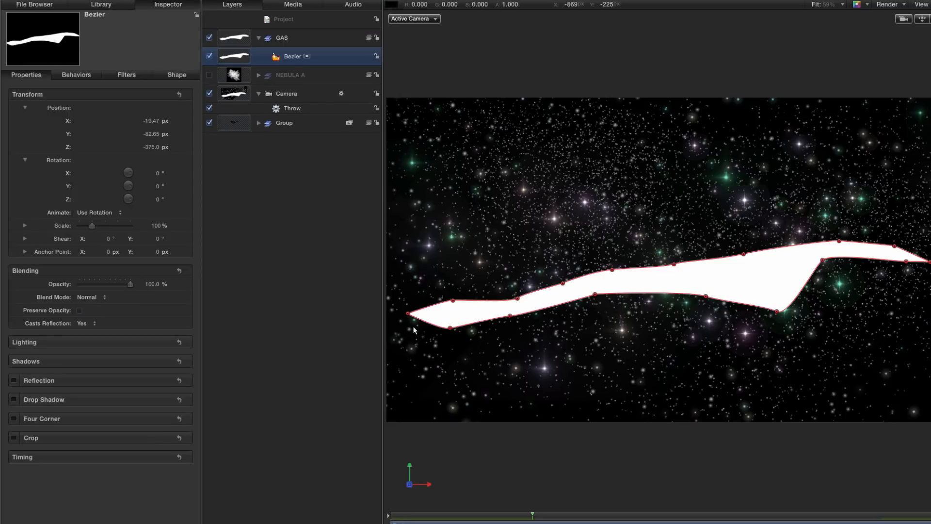
# Step: Change the fill mode of the Bezier ribbon from a solid colour to Gradient
pyautogui.press('F4')
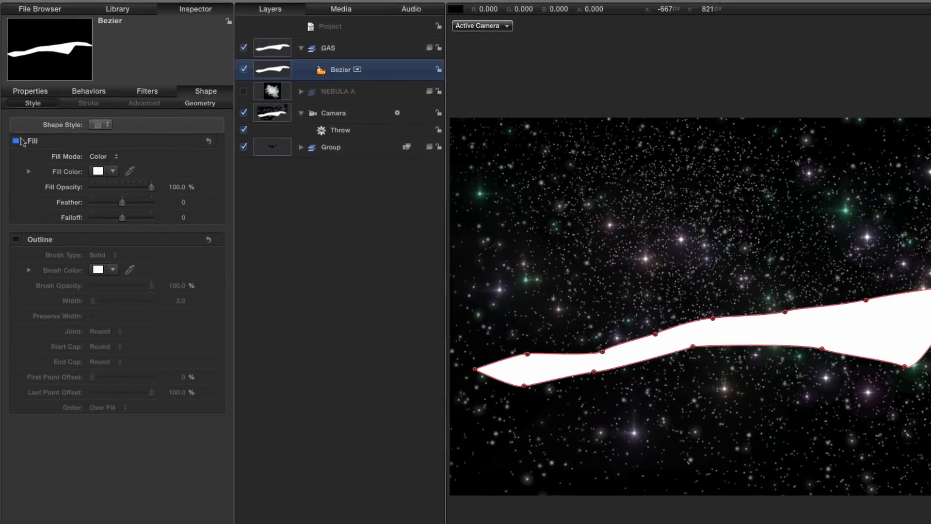
pyautogui.click(100, 159)
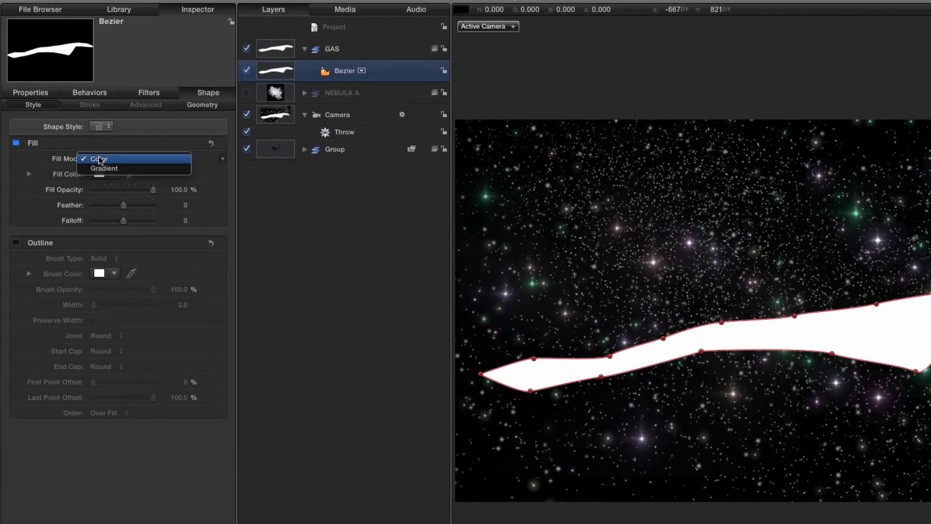
pyautogui.click(99, 170)
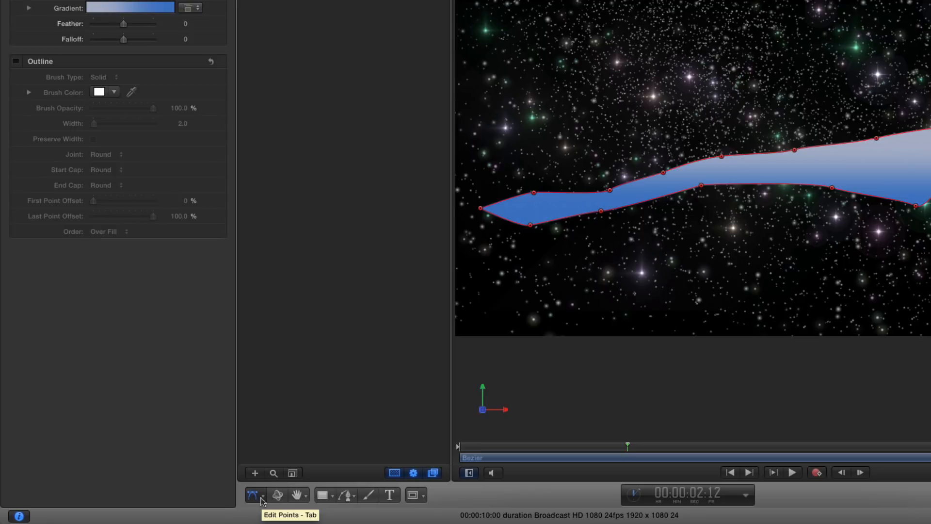
# Step: Stretch the gradient lengthwise along the ribbon, from about (-702, -107) px to about (693, 111) px
pyautogui.click(260, 499)
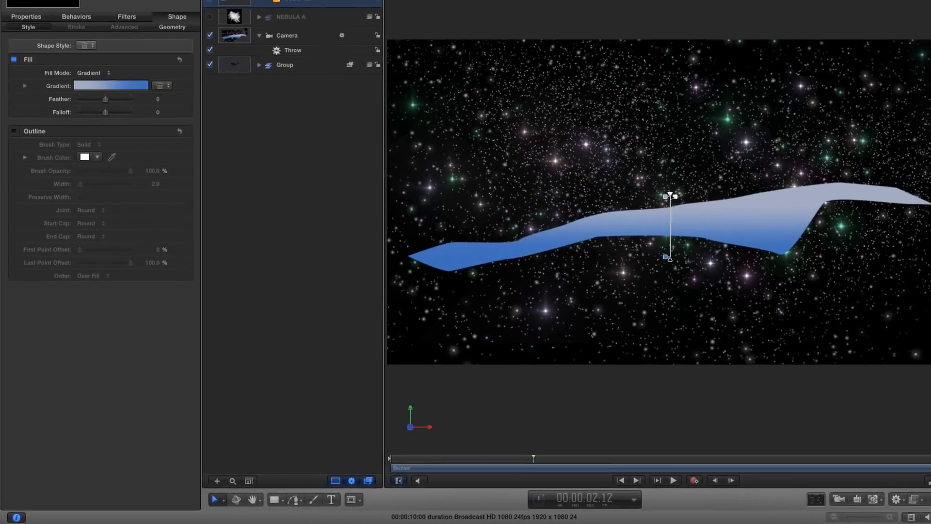
pyautogui.moveTo(670, 195); pyautogui.dragTo(439, 269)
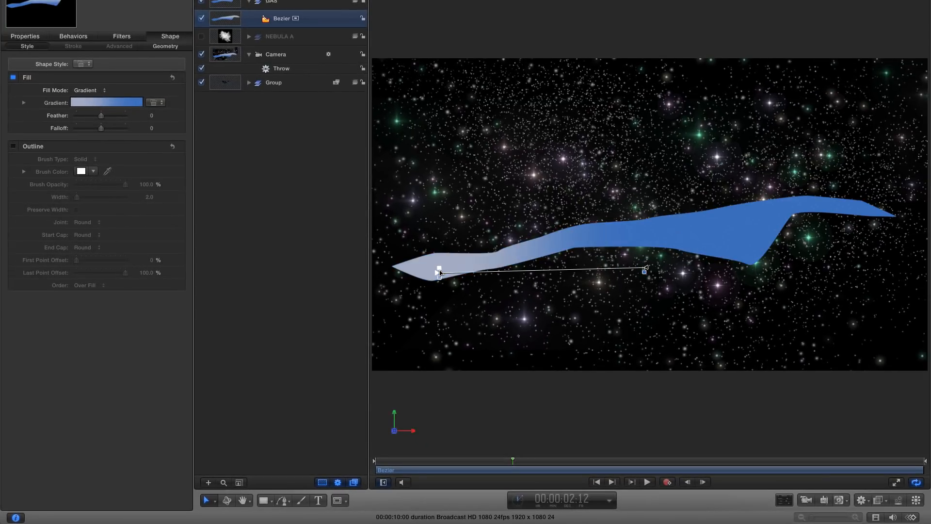
pyautogui.moveTo(646, 267); pyautogui.dragTo(847, 207)
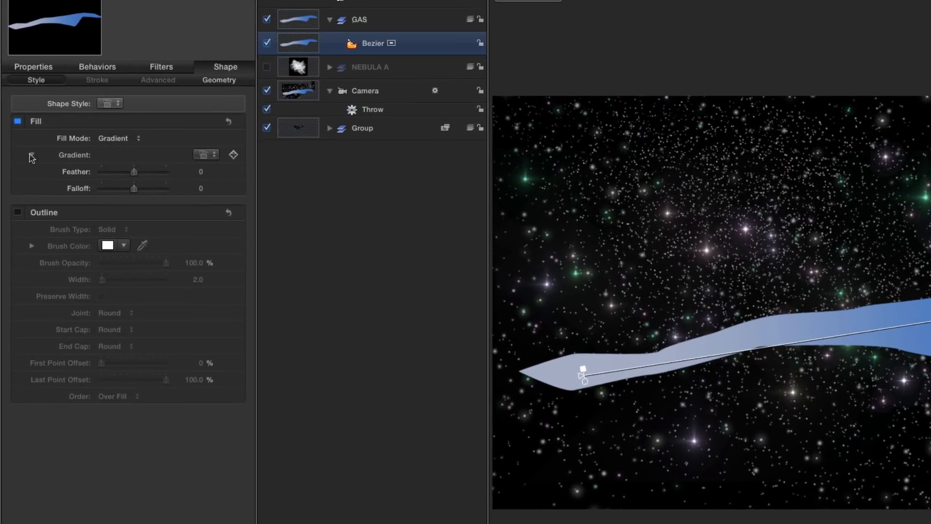
# Step: Recolour the starting colour tag of the Bezier ribbon's gradient to a warm tan
pyautogui.click(24, 107)
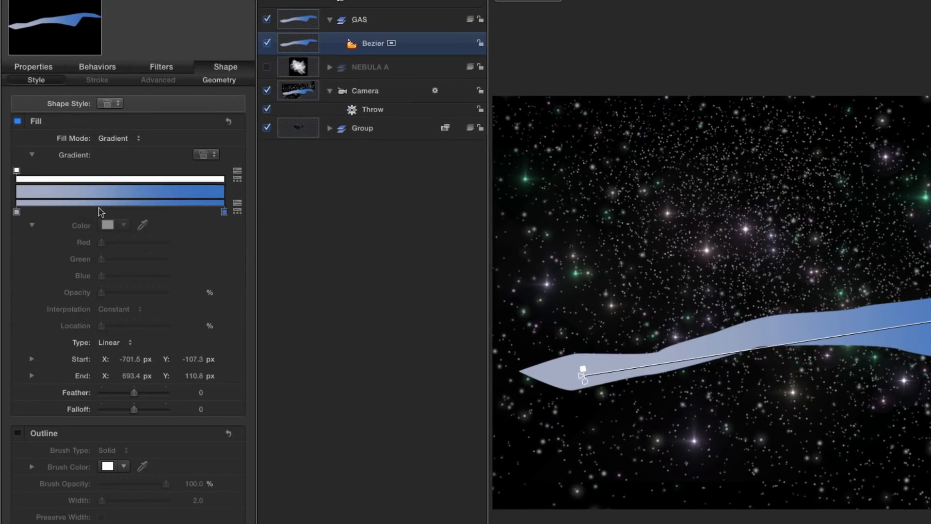
pyautogui.click(16, 212)
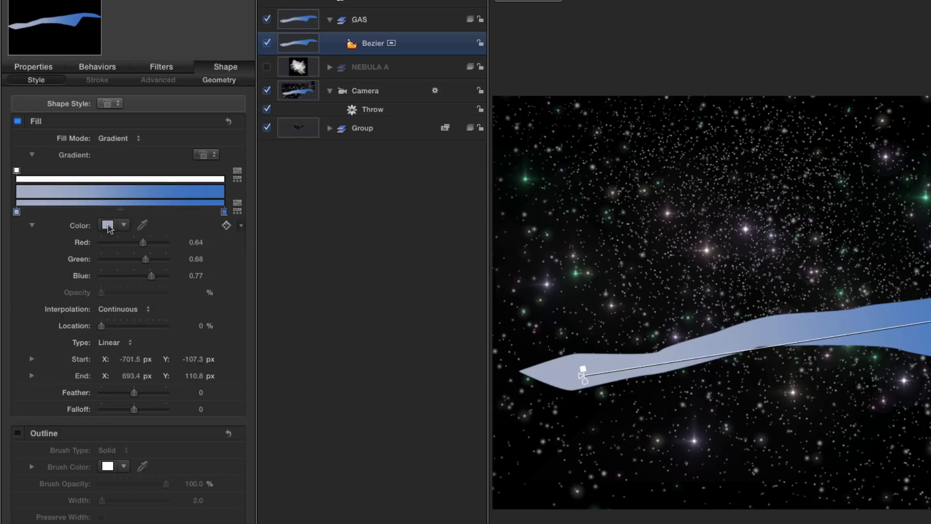
pyautogui.click(108, 225)
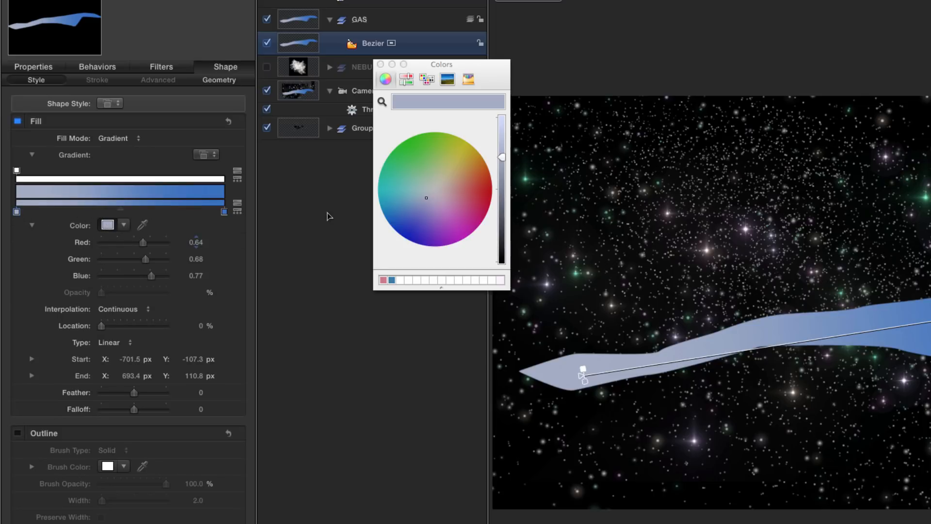
pyautogui.moveTo(426, 195); pyautogui.dragTo(456, 176)
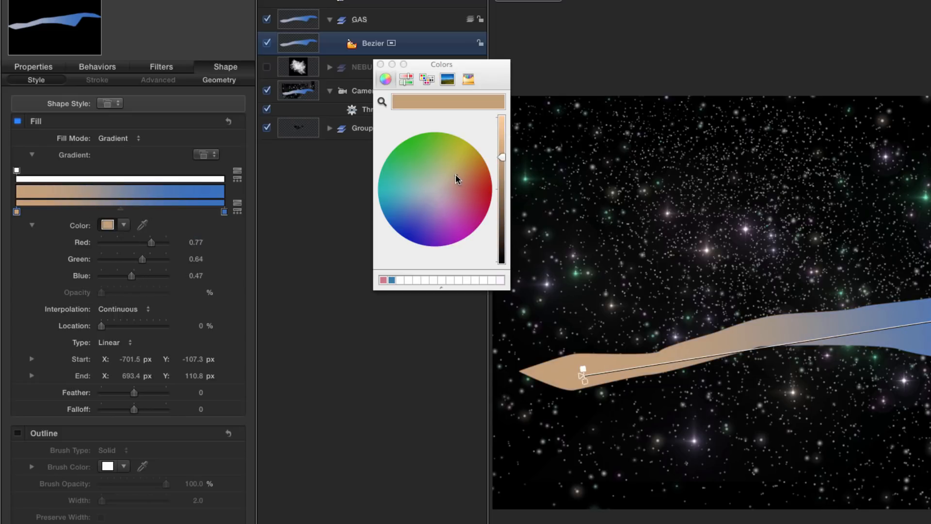
# Step: Recolour the gradient's end tag to a pinkish magenta, about red 0.76, green 0.33, blue 0.7
pyautogui.click(224, 211)
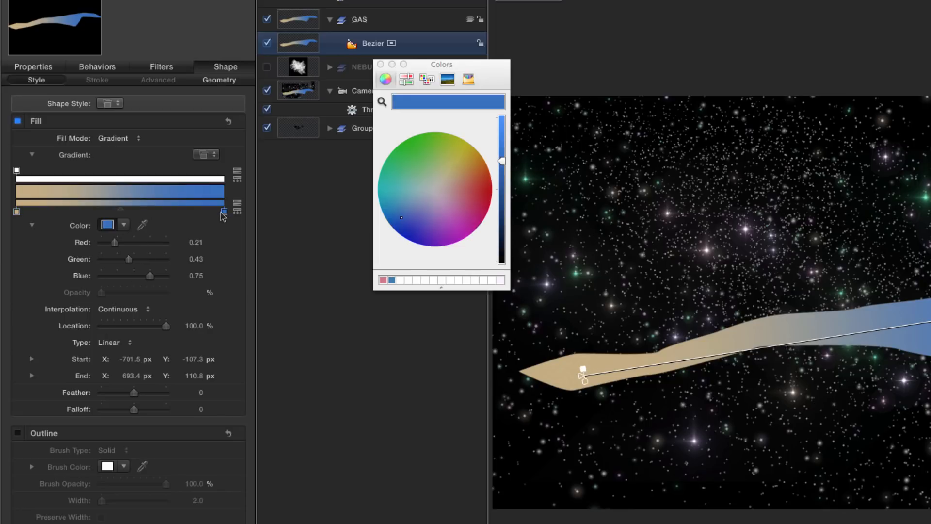
pyautogui.moveTo(408, 213); pyautogui.dragTo(470, 224)
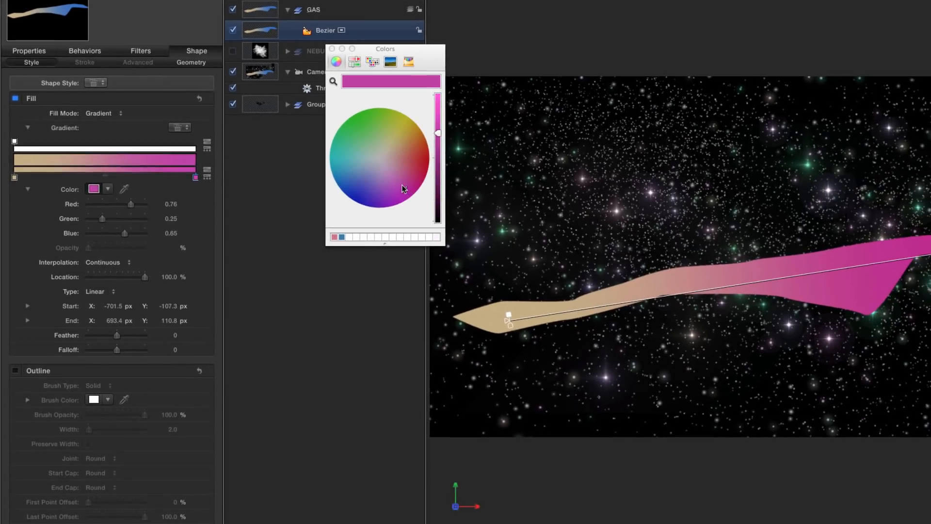
pyautogui.moveTo(403, 189); pyautogui.dragTo(399, 184)
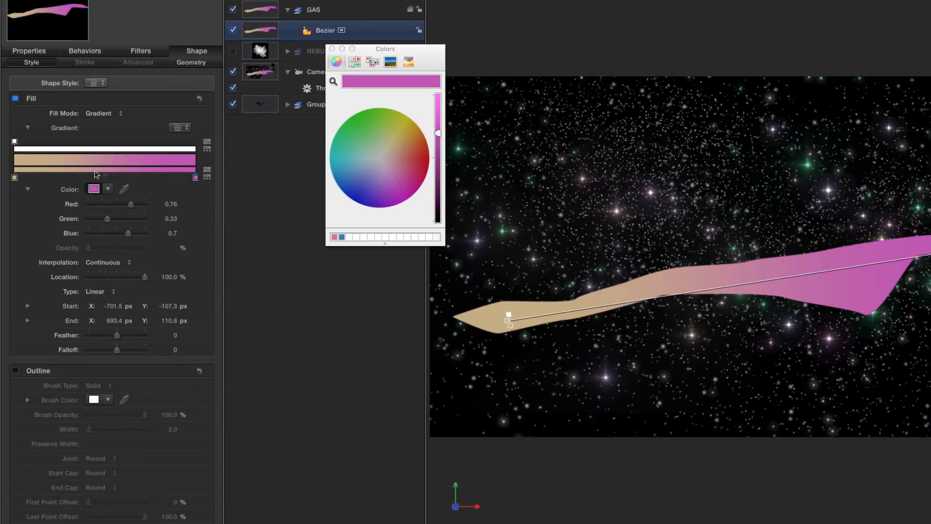
# Step: Add two colour tags to the ribbon's gradient: a red one at about 44.5% and a soft green one at about 21%
pyautogui.click(95, 172)
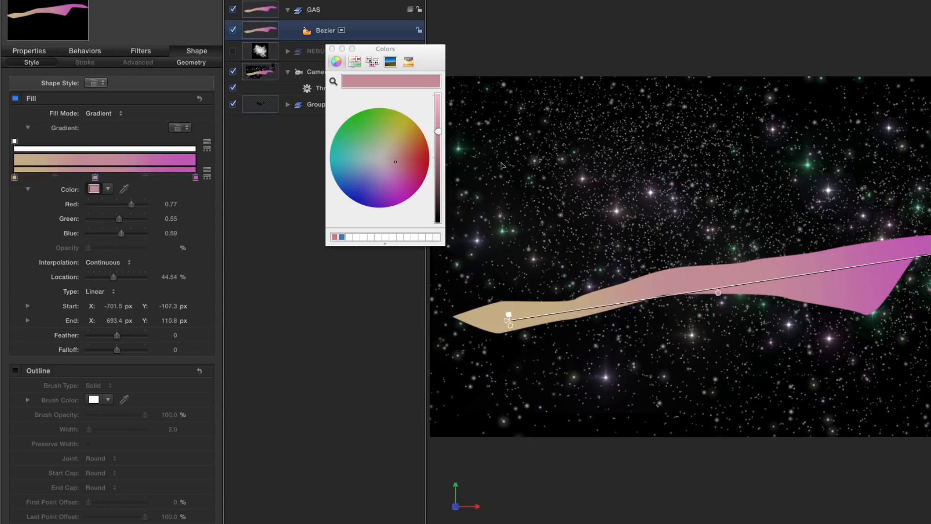
pyautogui.moveTo(406, 167); pyautogui.dragTo(394, 161)
pyautogui.moveTo(411, 143); pyautogui.dragTo(414, 157)
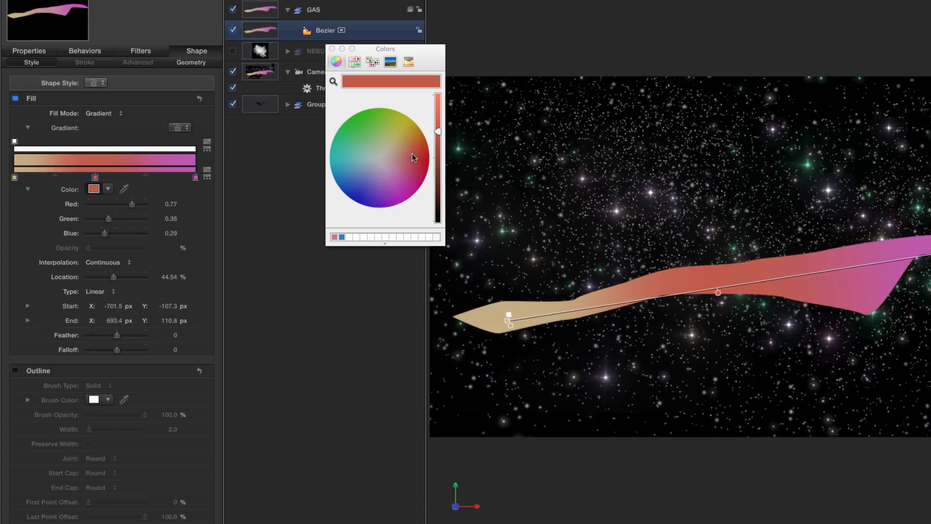
pyautogui.click(52, 176)
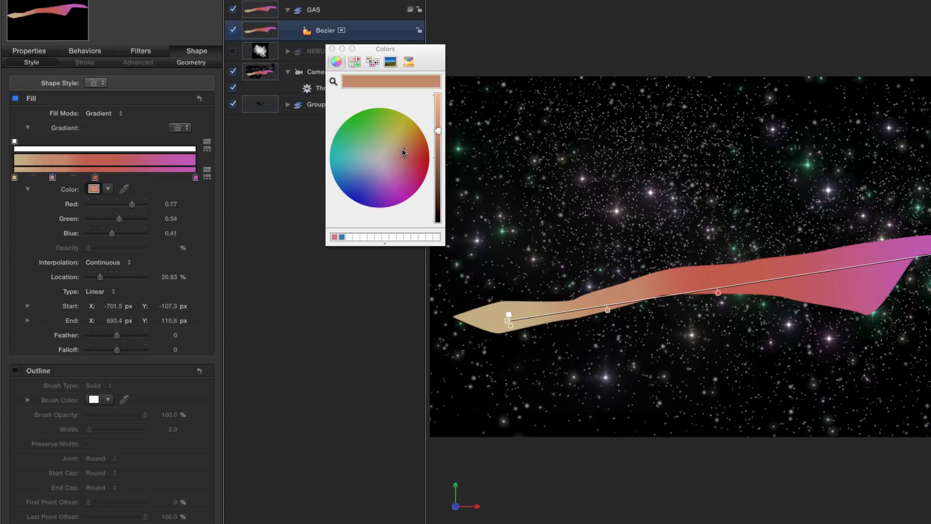
pyautogui.moveTo(403, 152); pyautogui.dragTo(366, 141)
# Step: Add a gradient colour tag at about 73% and make it a slightly darkened blue, about red 0.33, green 0.45, blue 0.68
pyautogui.click(147, 176)
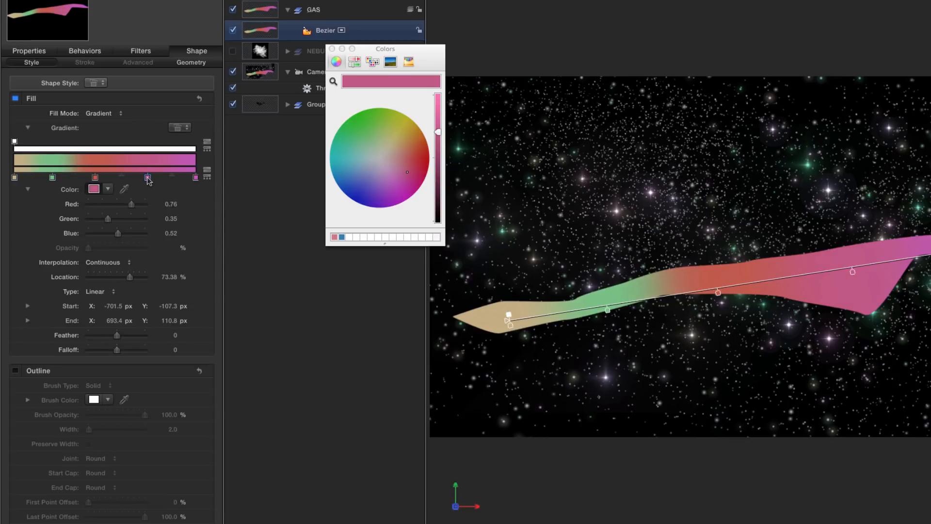
pyautogui.moveTo(400, 173); pyautogui.dragTo(361, 183)
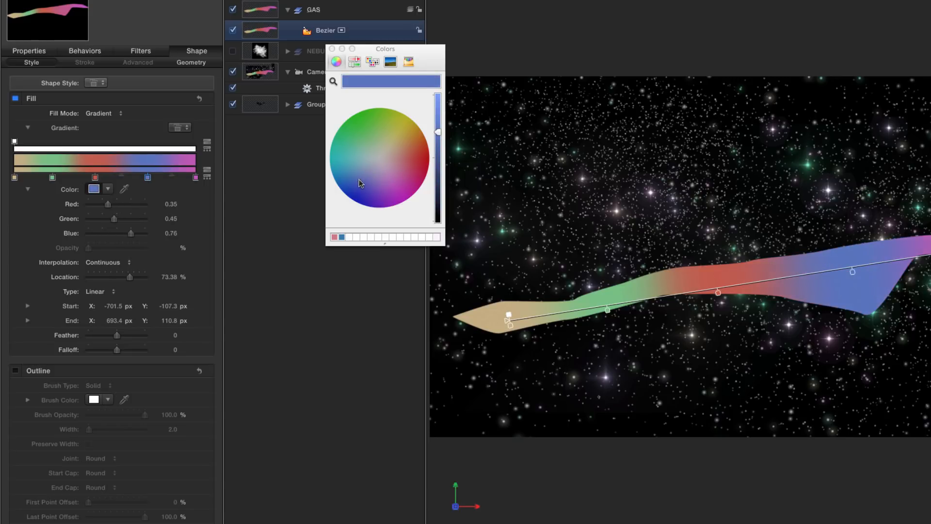
pyautogui.moveTo(438, 132); pyautogui.dragTo(436, 141)
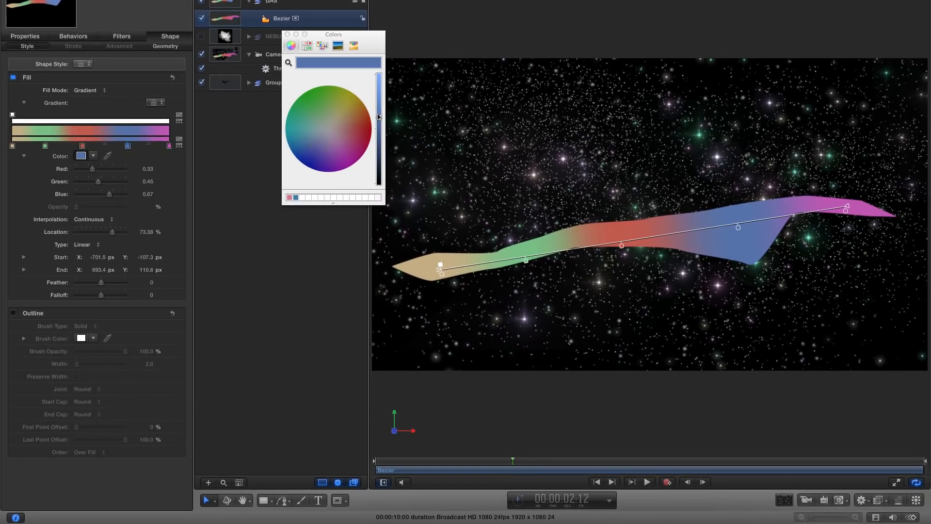
pyautogui.click(287, 34)
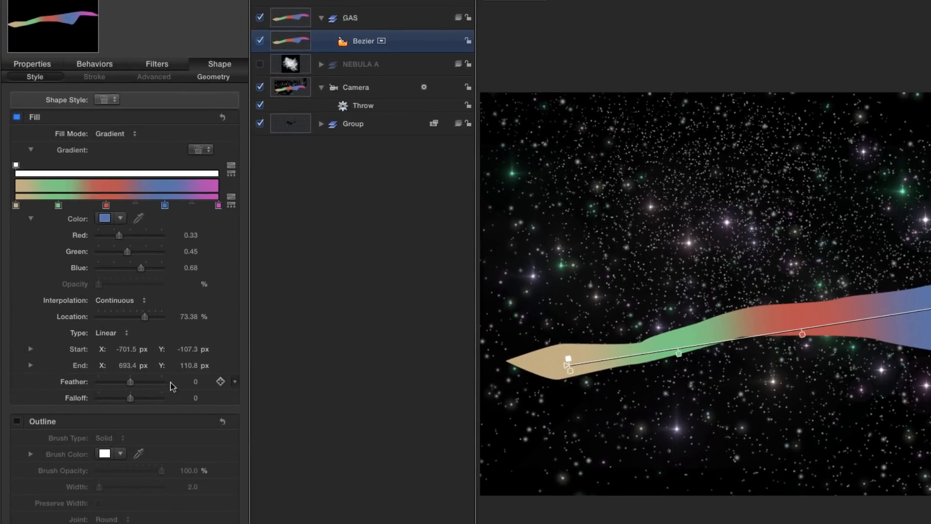
# Step: Soften the ribbon's edges with a feather of 500 and a falloff of 100
pyautogui.doubleClick(195, 381)
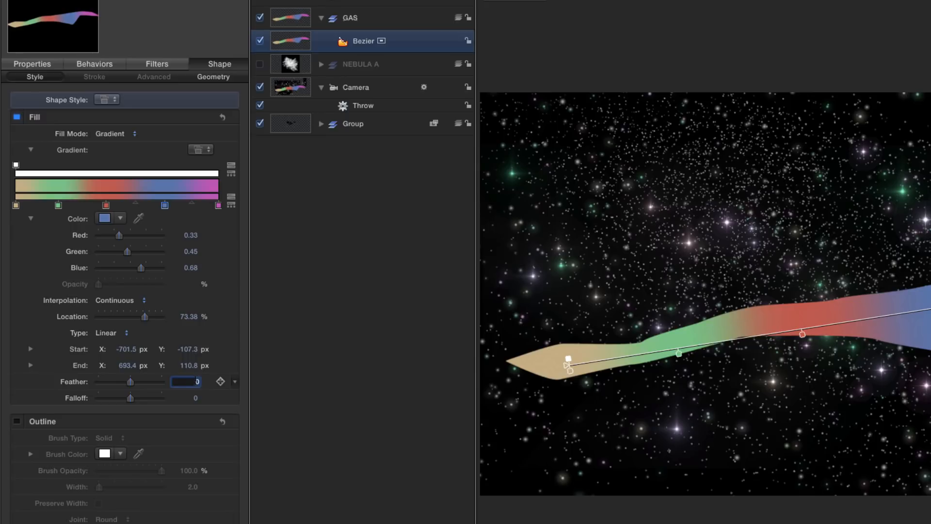
pyautogui.write('500')
pyautogui.press('Return')
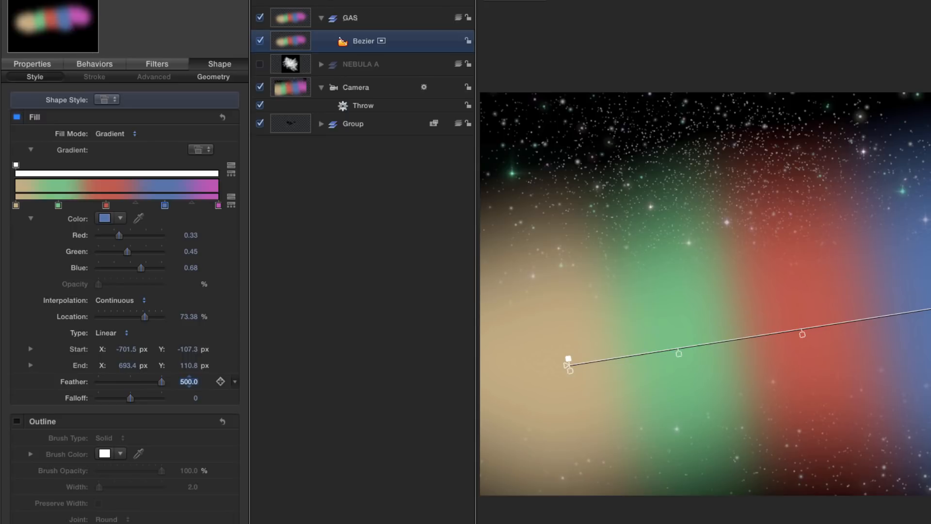
pyautogui.moveTo(130, 397); pyautogui.dragTo(163, 401)
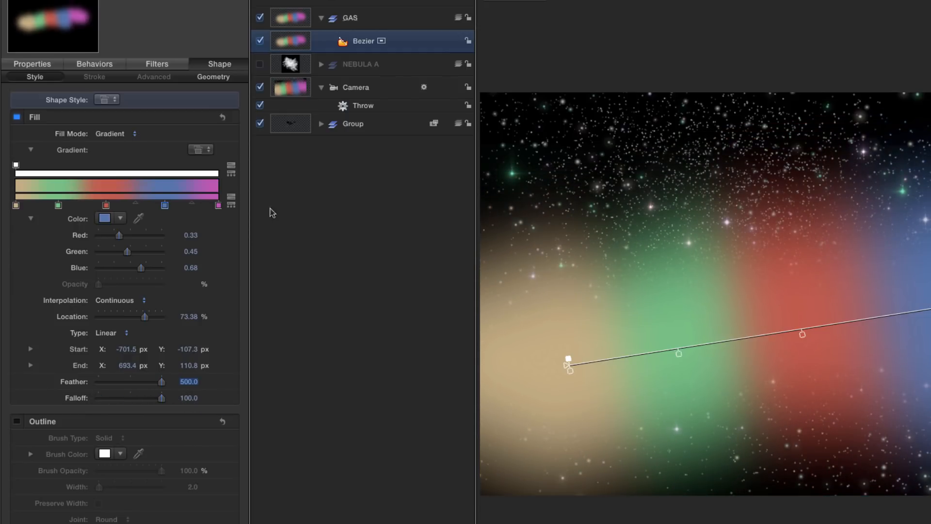
# Step: Set the blend mode of the feathered Bezier ribbon to Screen
pyautogui.press('F1')
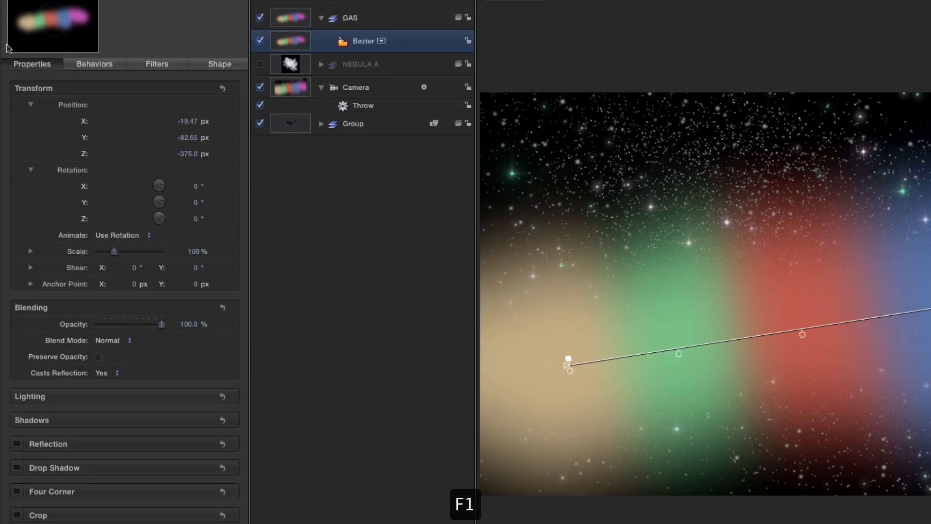
pyautogui.click(106, 342)
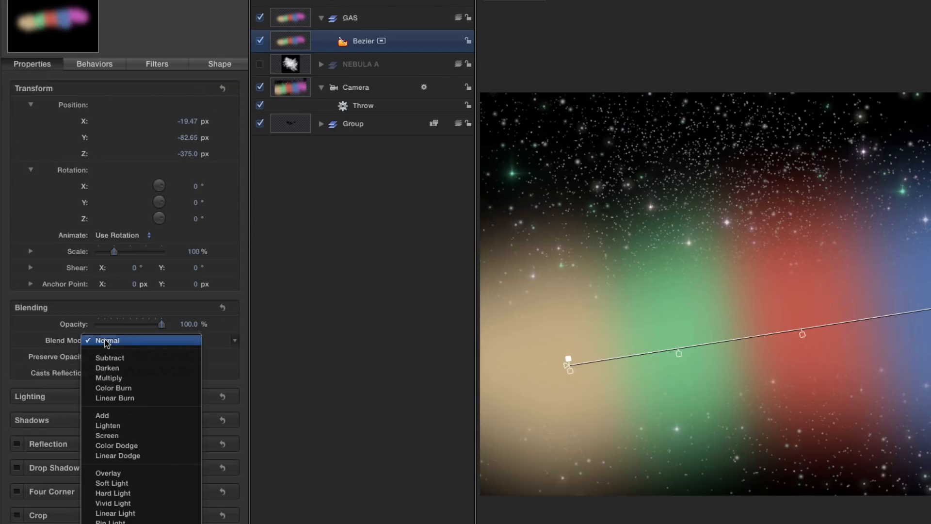
pyautogui.click(115, 436)
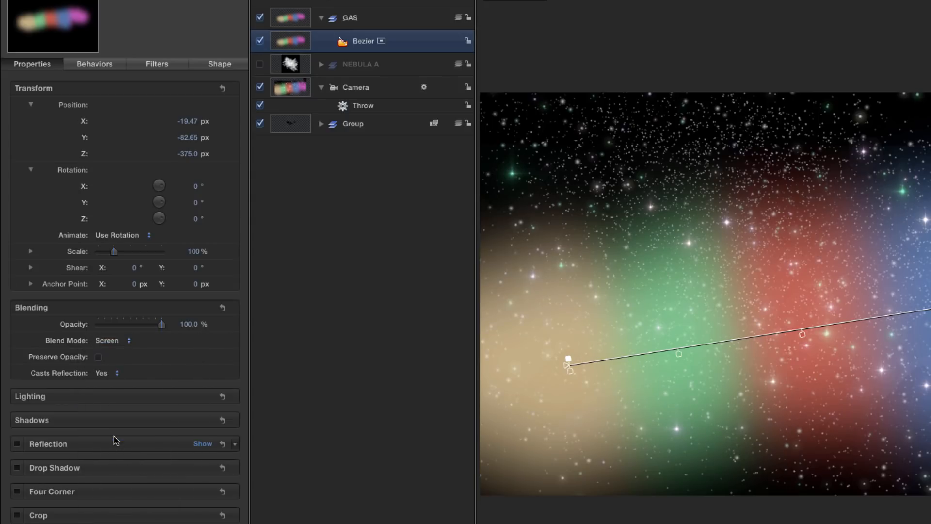
# Step: Lower the ribbon's opacity, trying 5% before settling on 10%
pyautogui.click(189, 324)
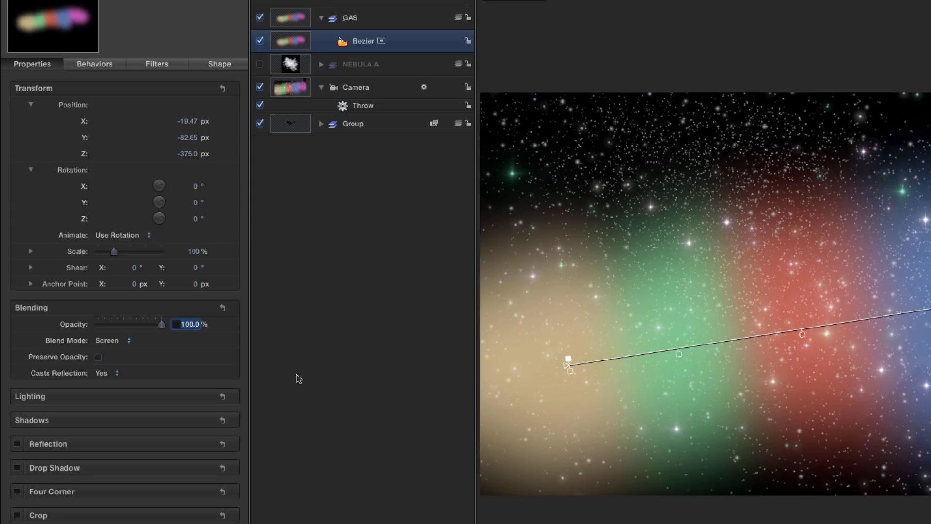
pyautogui.write('5')
pyautogui.press('Return')
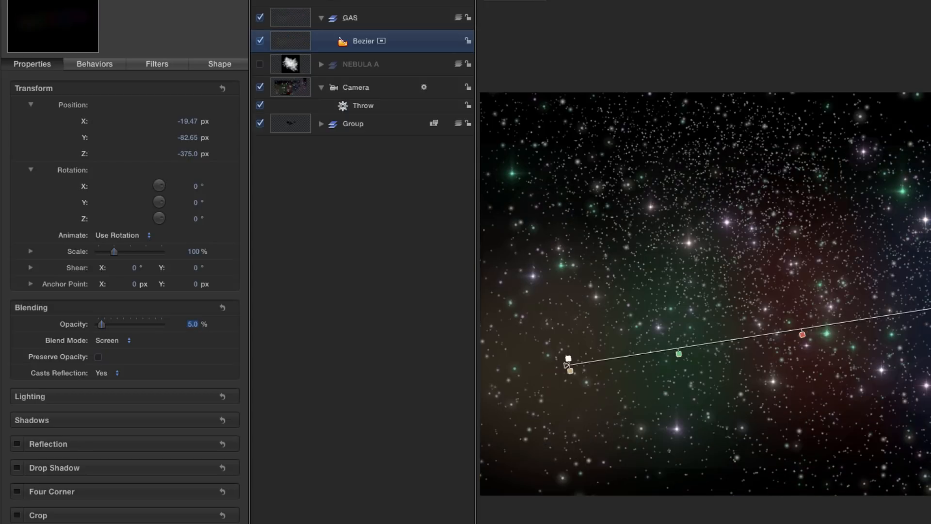
pyautogui.write('10')
pyautogui.press('Return')
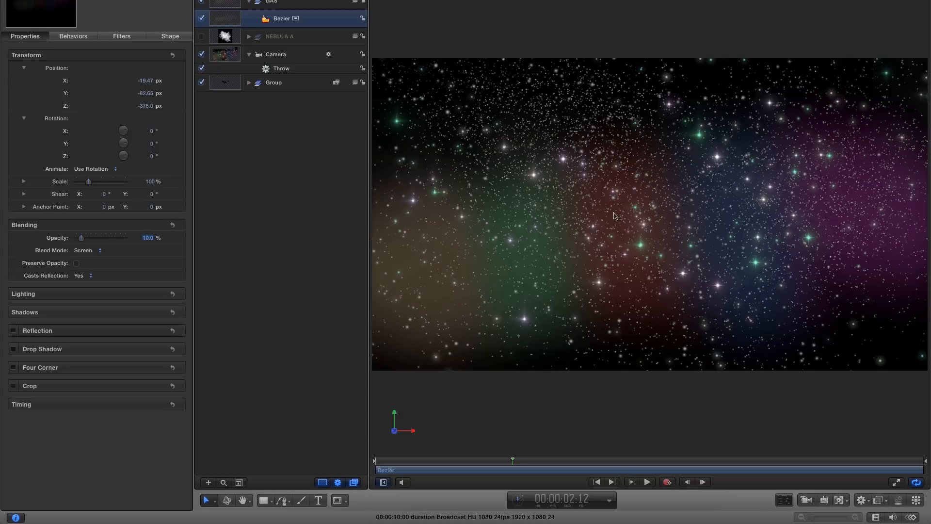
# Step: Draw a second closed Bezier shape in the GAS group, broad over the upper-left starfield and tapering to a narrow tail toward the right
pyautogui.press('b')
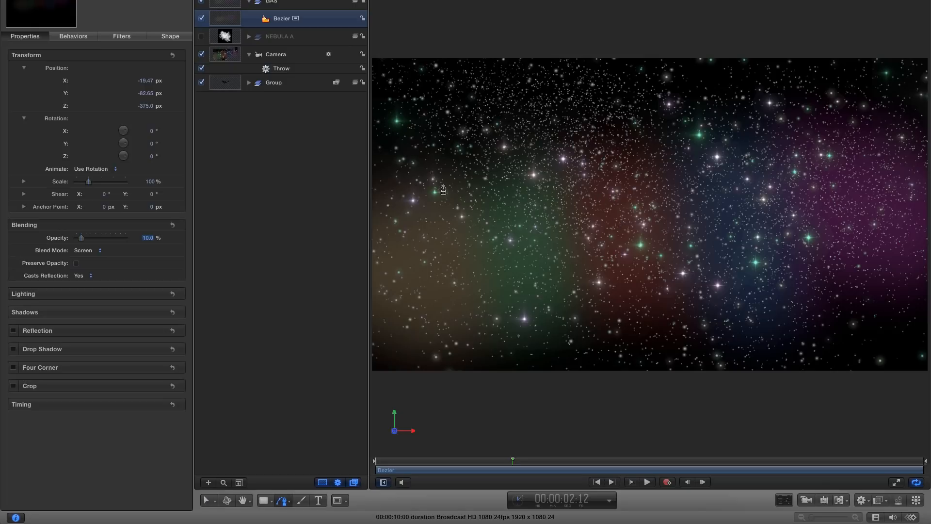
pyautogui.click(460, 187)
pyautogui.moveTo(475, 153); pyautogui.dragTo(485, 116)
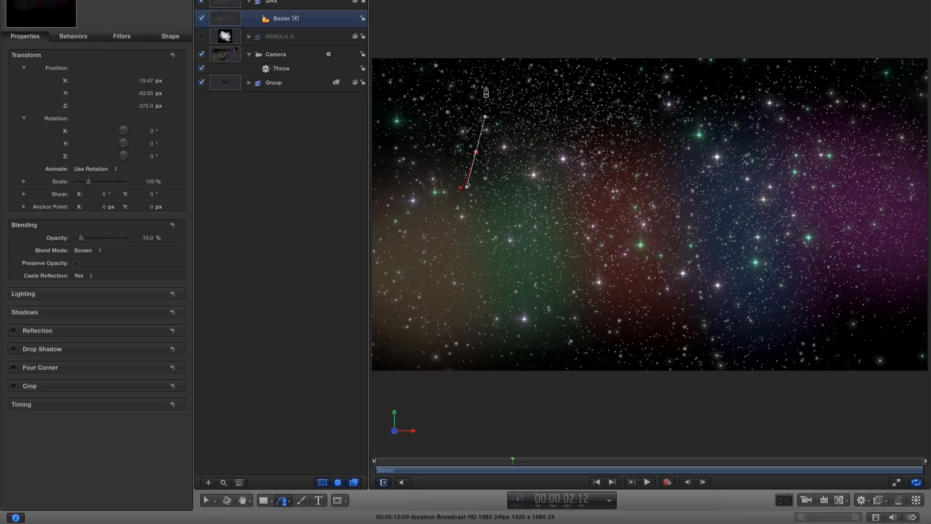
pyautogui.moveTo(491, 72); pyautogui.dragTo(560, 70)
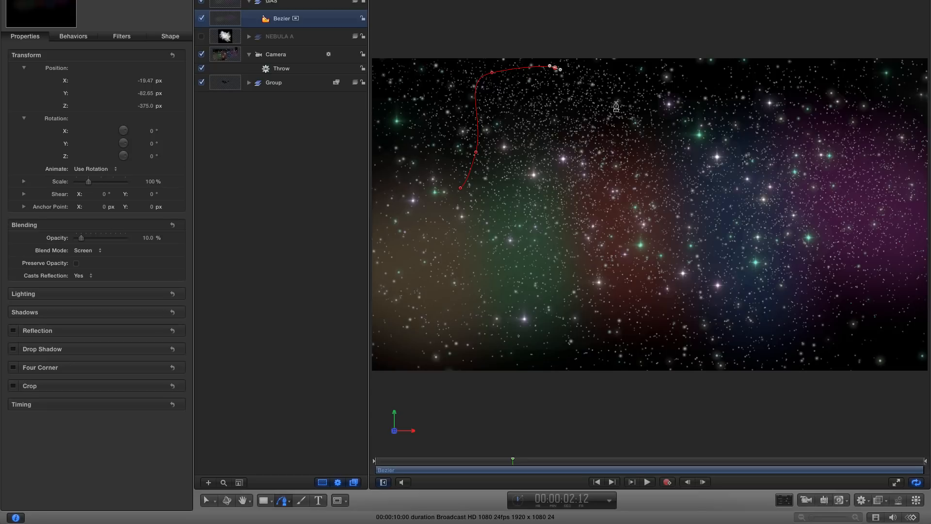
pyautogui.click(604, 89)
pyautogui.click(669, 144)
pyautogui.moveTo(820, 149); pyautogui.dragTo(826, 149)
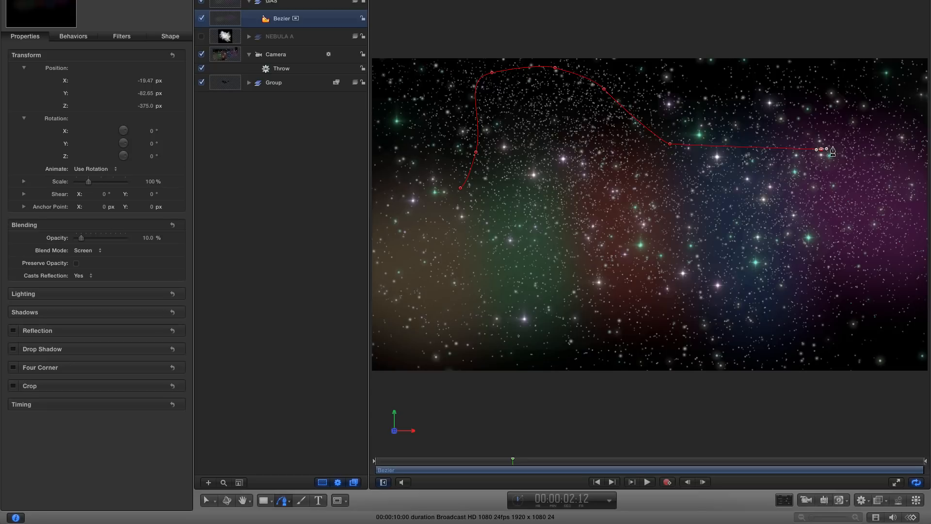
pyautogui.click(818, 168)
pyautogui.moveTo(725, 163); pyautogui.dragTo(702, 163)
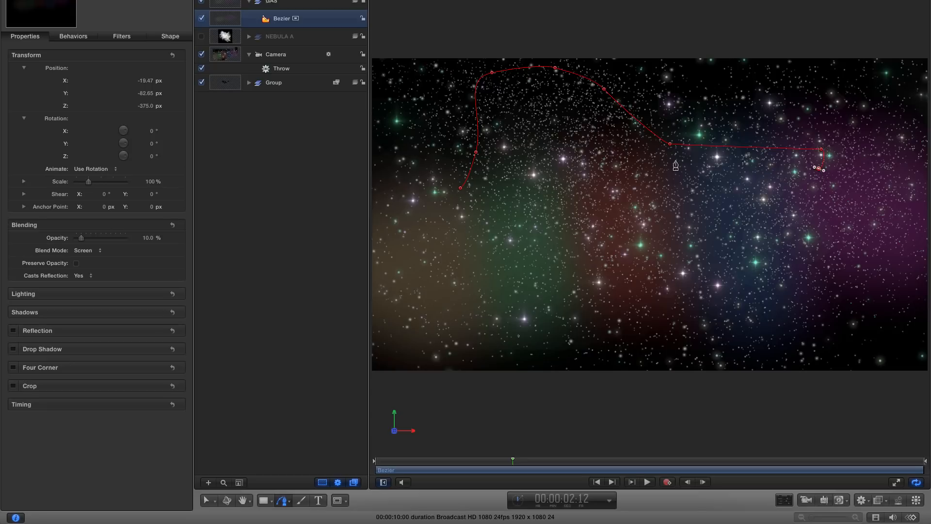
pyautogui.click(634, 206)
pyautogui.moveTo(543, 224); pyautogui.dragTo(536, 220)
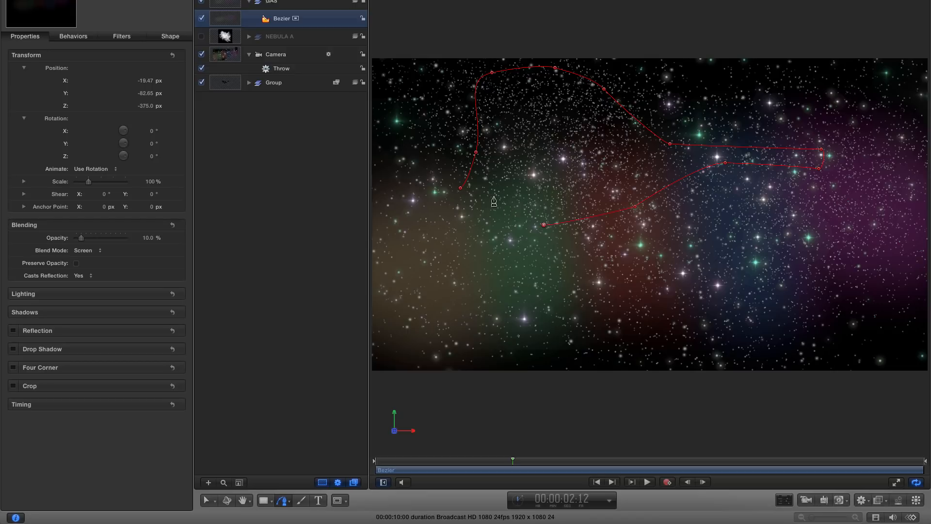
pyautogui.click(483, 271)
pyautogui.moveTo(460, 236); pyautogui.dragTo(460, 233)
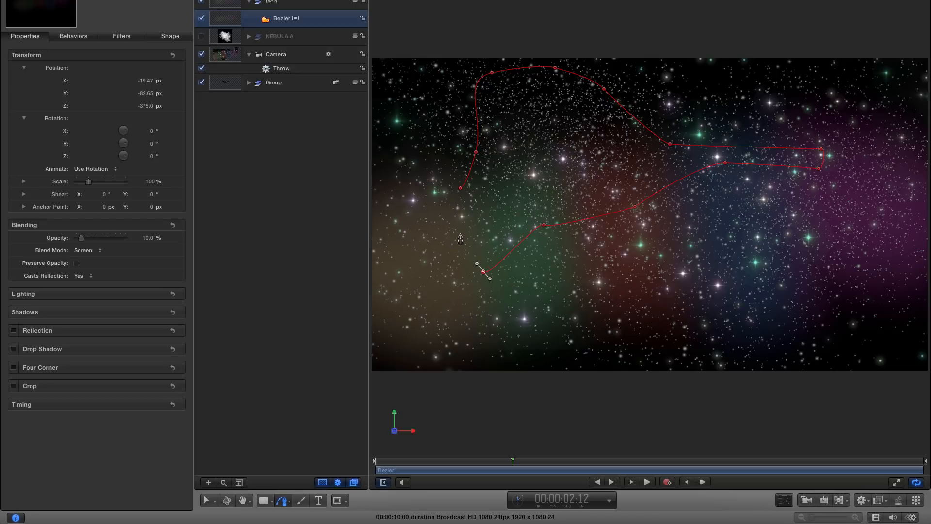
pyautogui.click(460, 189)
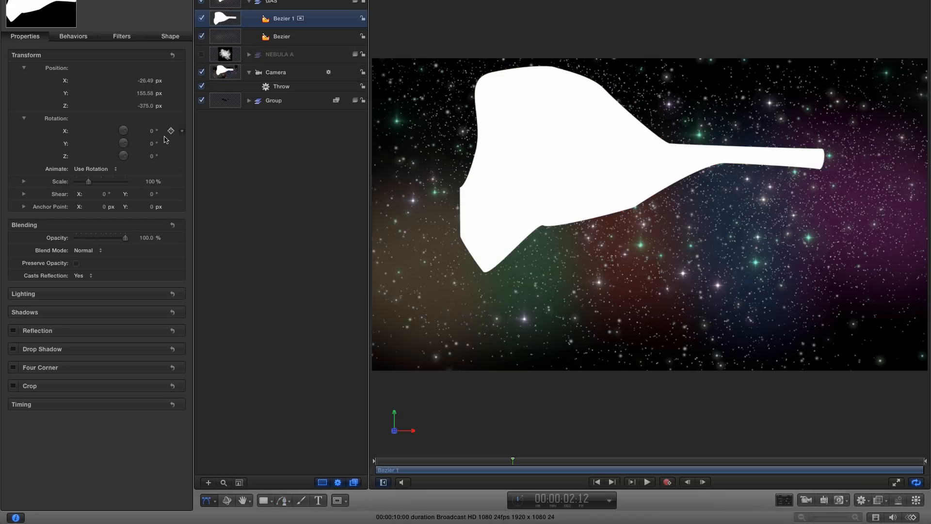
# Step: Change the second Bezier shape's fill mode to Gradient and expand its gradient settings
pyautogui.press('F4')
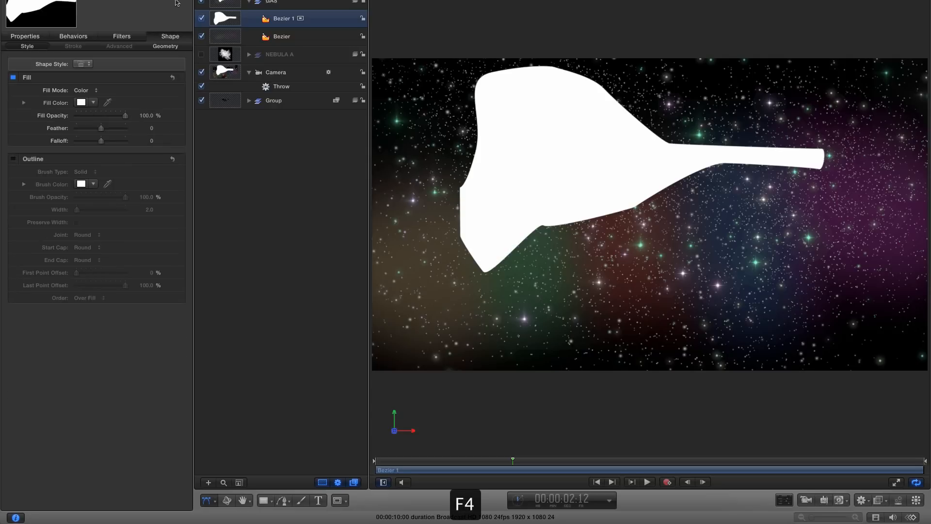
pyautogui.click(81, 90)
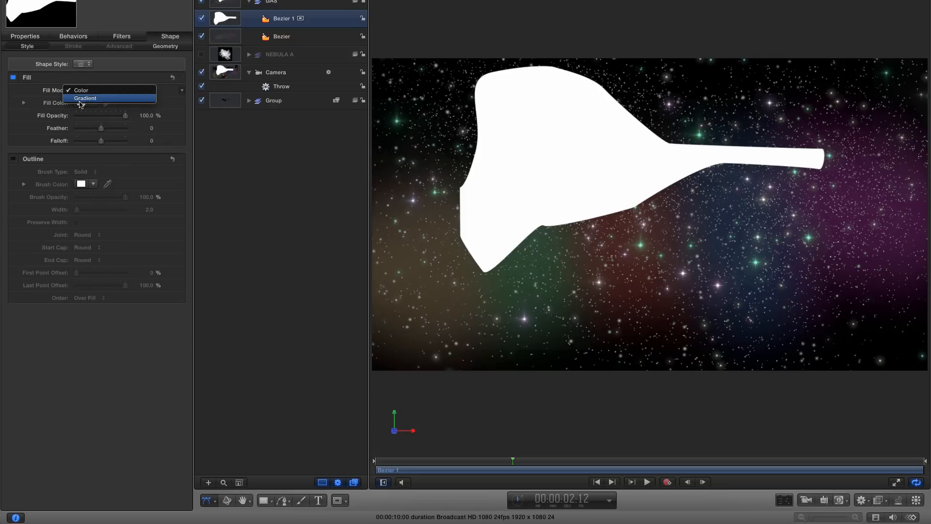
pyautogui.click(81, 100)
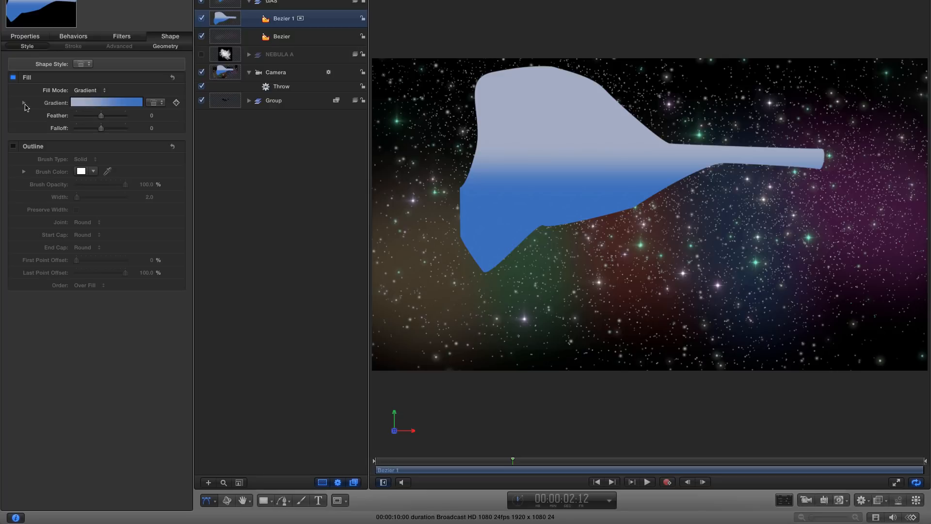
pyautogui.click(23, 103)
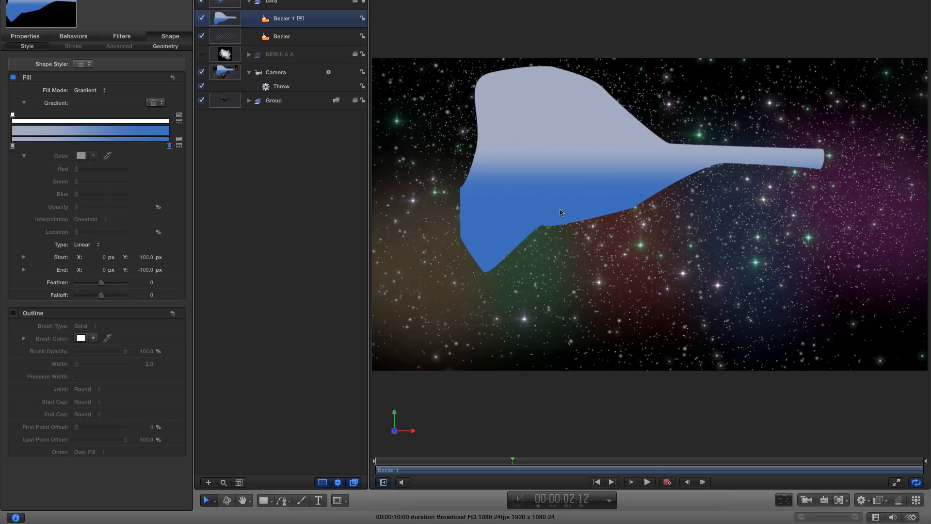
# Step: Stretch the second Bezier shape's gradient from its lower-left area (about -566, -190 px) to the tail tip (about 608, 55 px)
pyautogui.press('super+slash')
pyautogui.moveTo(640, 199); pyautogui.dragTo(763, 157)
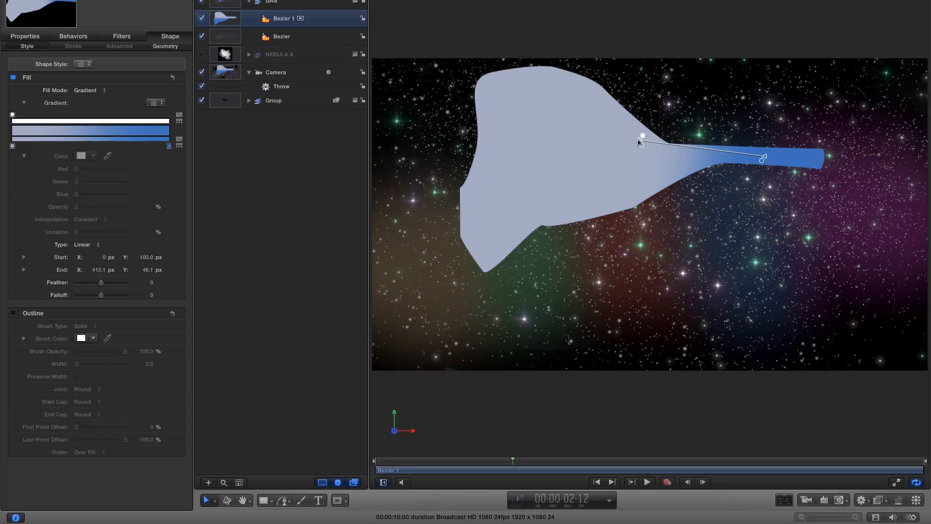
pyautogui.moveTo(640, 142); pyautogui.dragTo(476, 224)
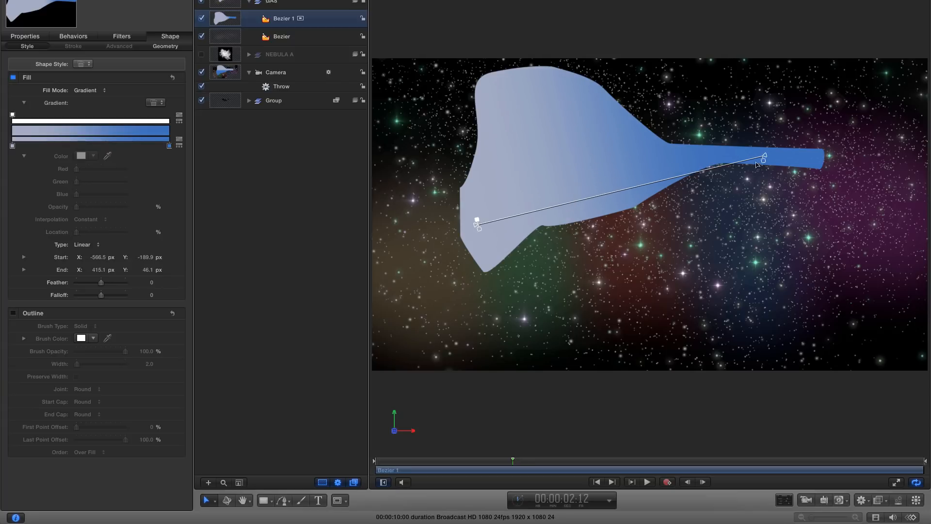
pyautogui.moveTo(764, 156); pyautogui.dragTo(822, 155)
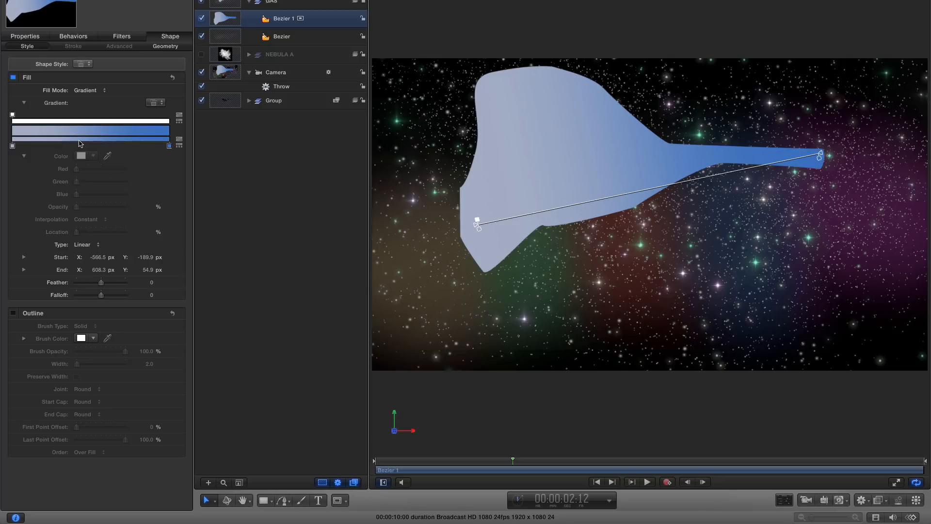
# Step: Colour the gradient's start tan-yellow and add a red colour stop at about 26%
pyautogui.click(12, 145)
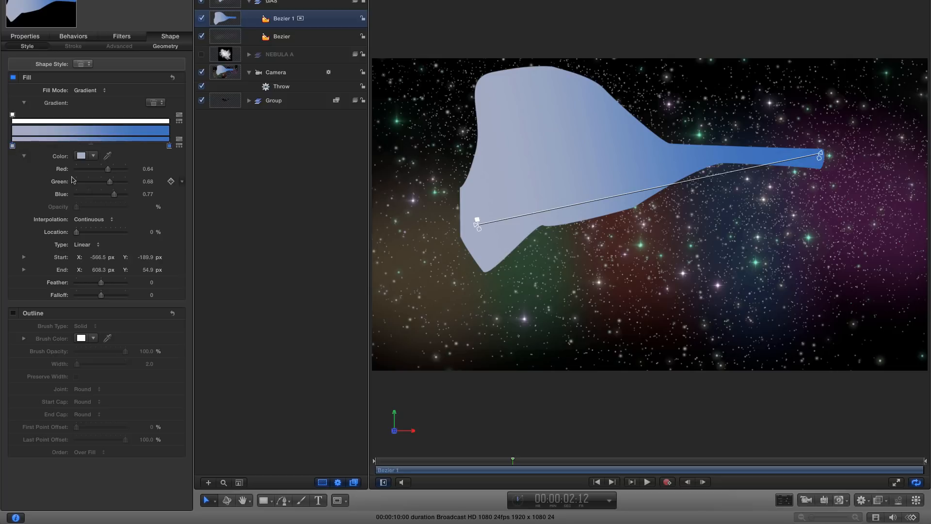
pyautogui.click(81, 155)
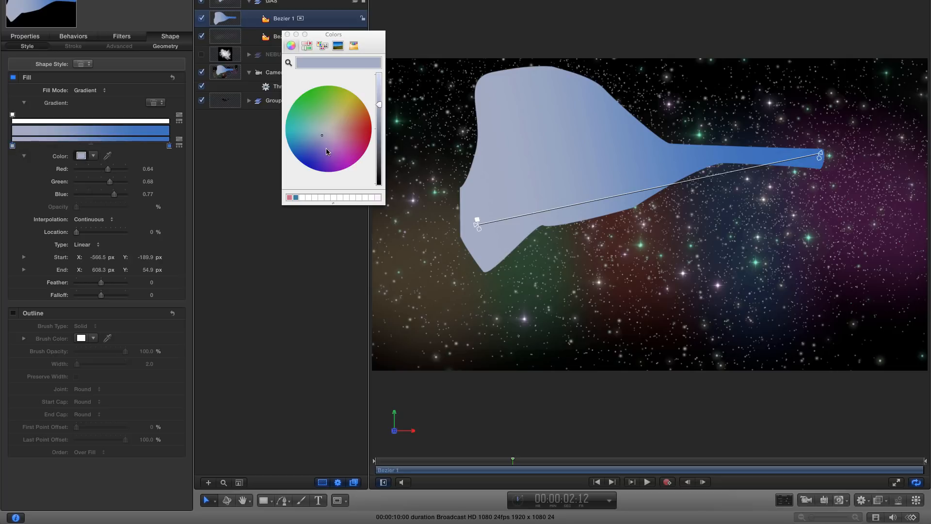
pyautogui.moveTo(324, 132); pyautogui.dragTo(344, 114)
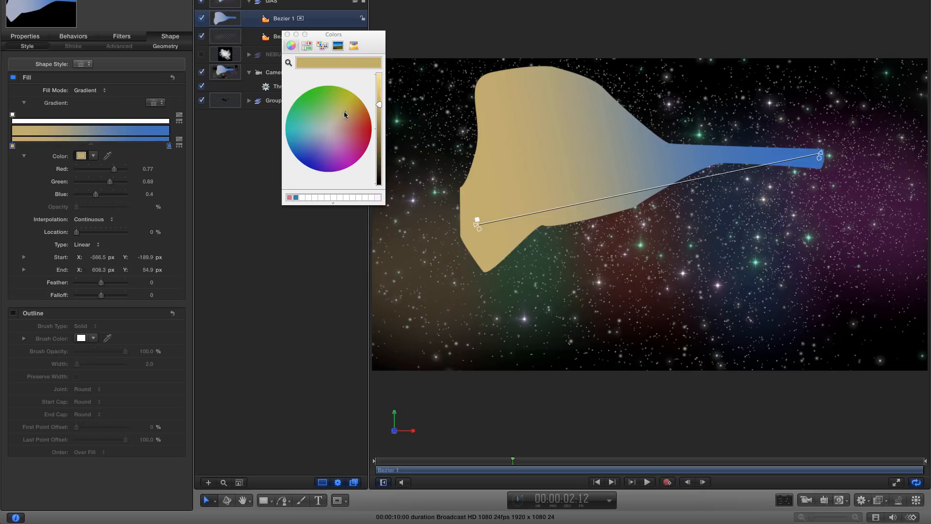
pyautogui.click(53, 144)
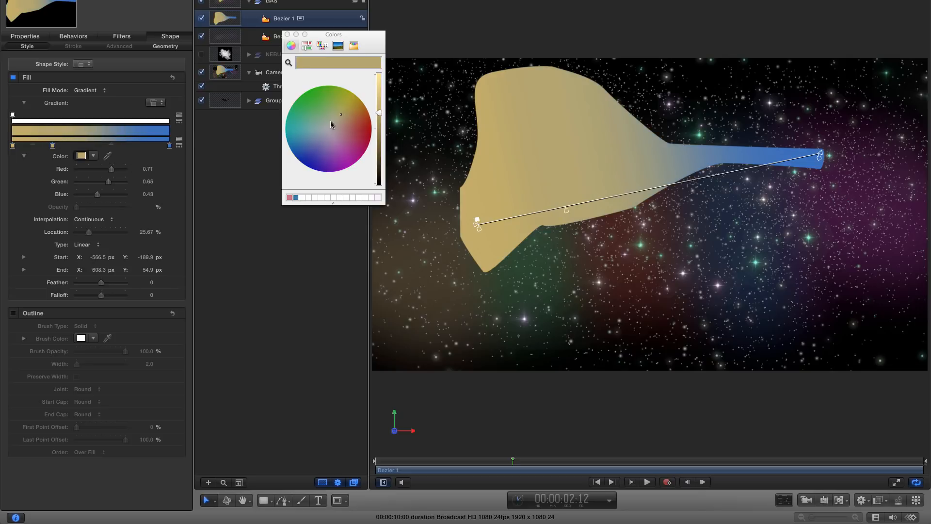
pyautogui.moveTo(341, 115); pyautogui.dragTo(353, 130)
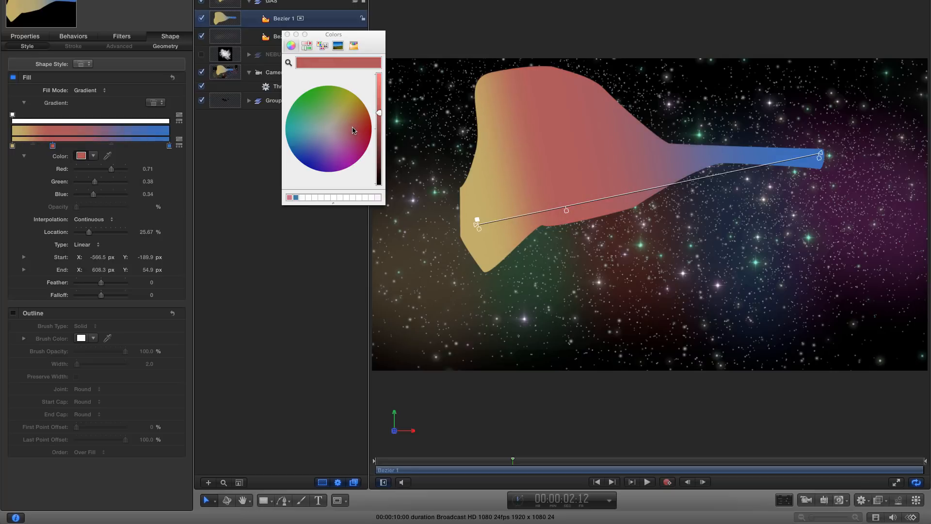
# Step: Add a blue colour stop at about 64% of the gradient and make its end colour magenta
pyautogui.click(112, 144)
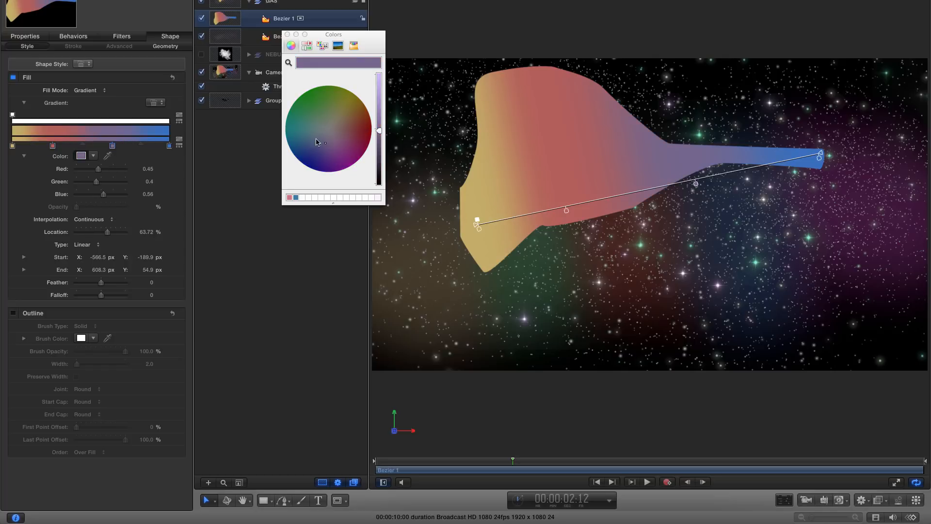
pyautogui.moveTo(316, 141); pyautogui.dragTo(348, 160)
pyautogui.click(169, 145)
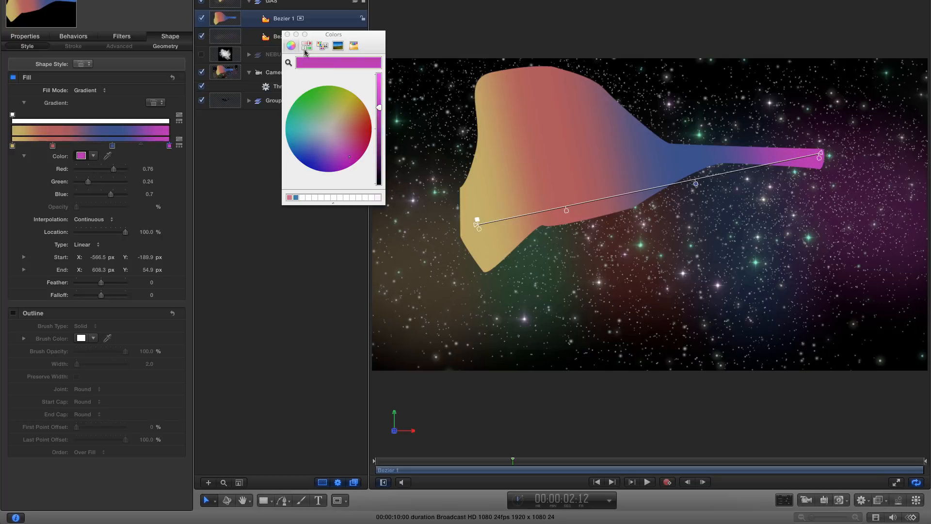
pyautogui.click(287, 34)
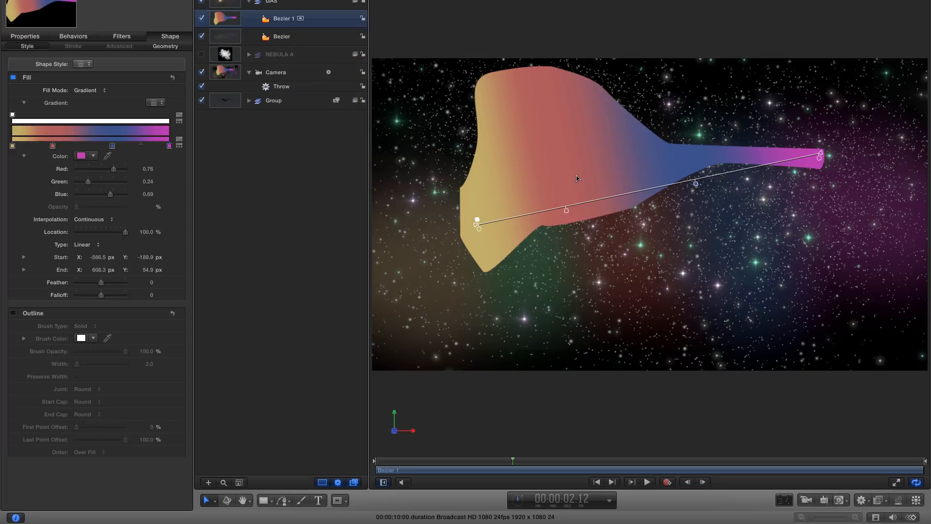
# Step: Edit the second Bezier shape's points, raising two control points on its lower edge to carve an arch beneath the body
pyautogui.click(215, 501)
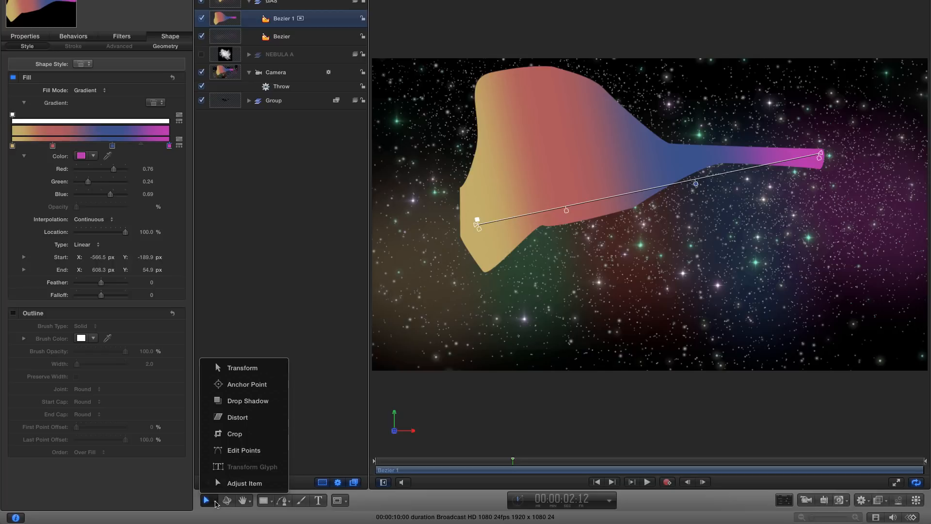
pyautogui.click(229, 451)
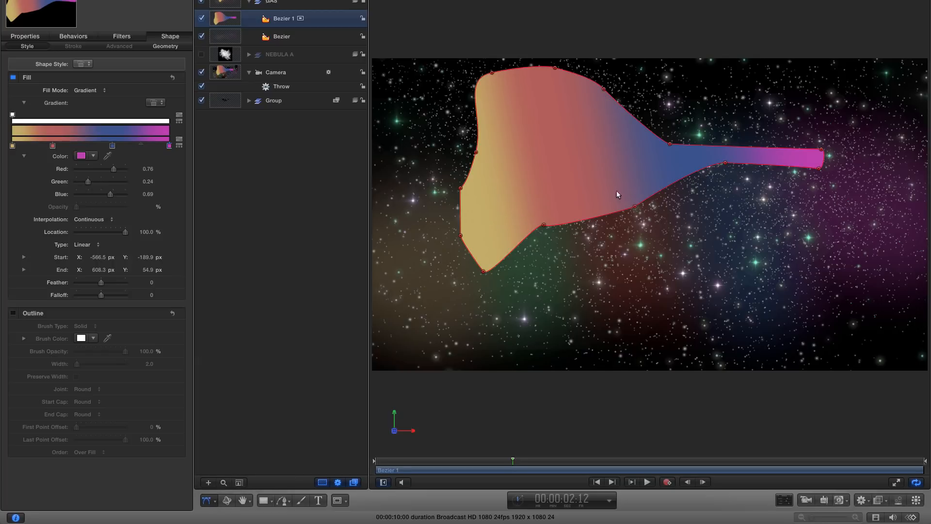
pyautogui.moveTo(544, 226); pyautogui.dragTo(563, 145)
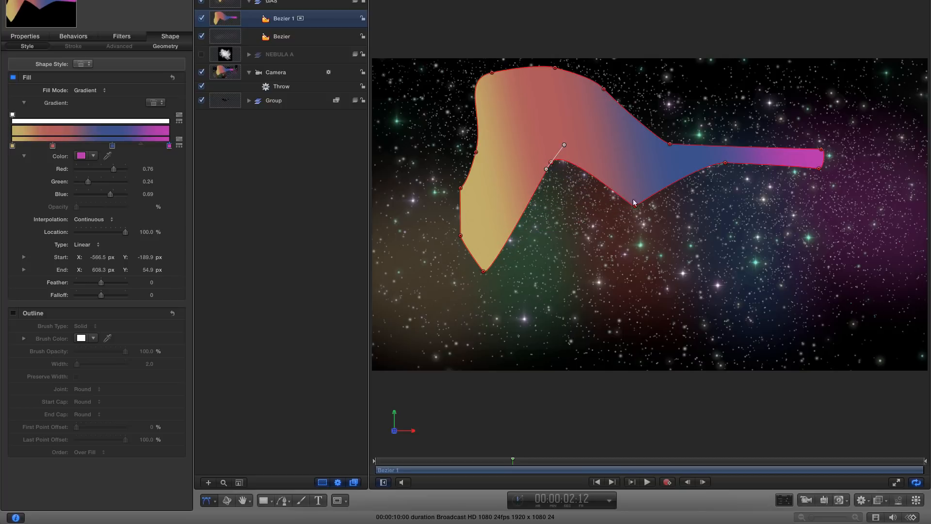
pyautogui.moveTo(635, 206); pyautogui.dragTo(642, 184)
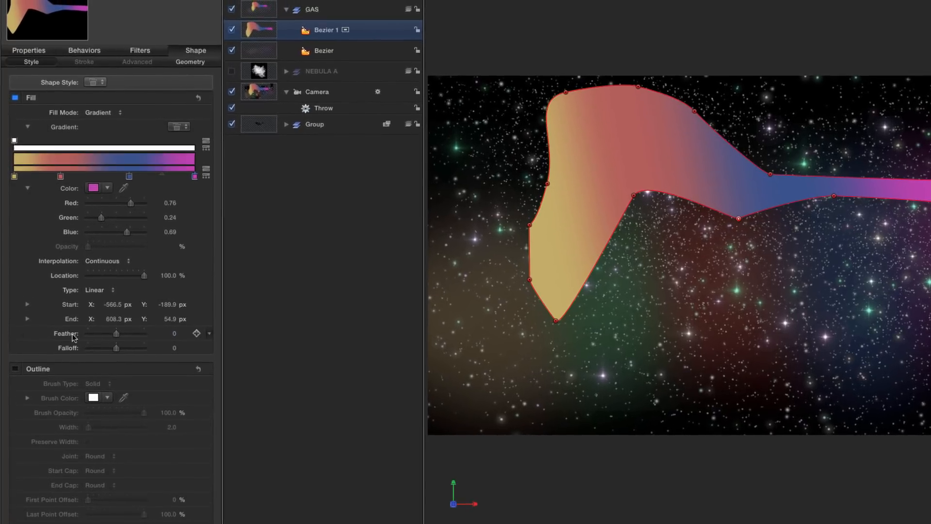
# Step: Soften the second Bezier shape with a feather of 400 and a falloff of 100
pyautogui.click(175, 336)
pyautogui.write('400')
pyautogui.press('Return')
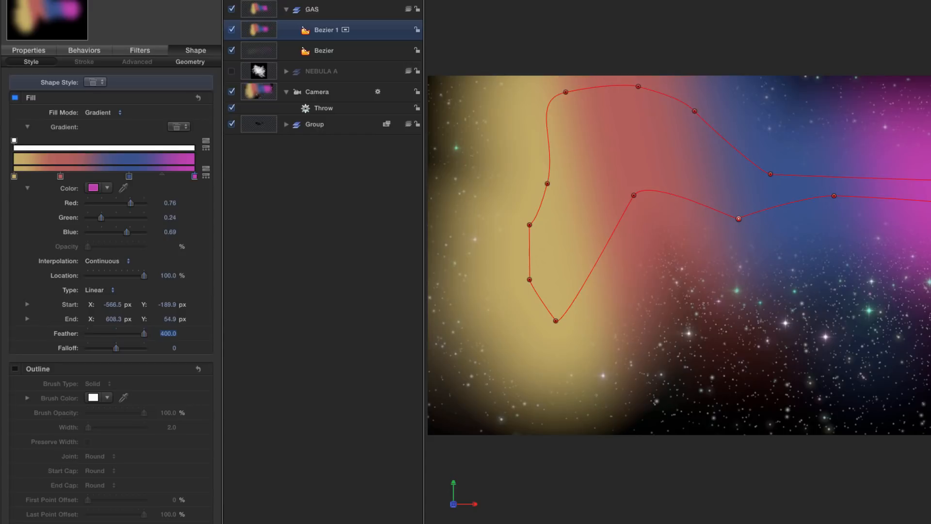
pyautogui.moveTo(116, 348); pyautogui.dragTo(151, 353)
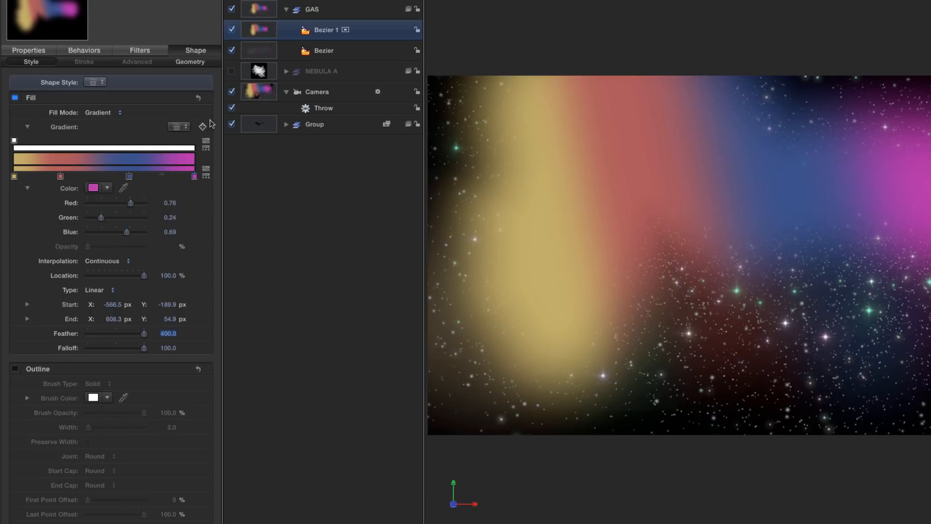
# Step: Set the second Bezier shape's blend mode to Screen and lower its opacity to 7%
pyautogui.press('F1')
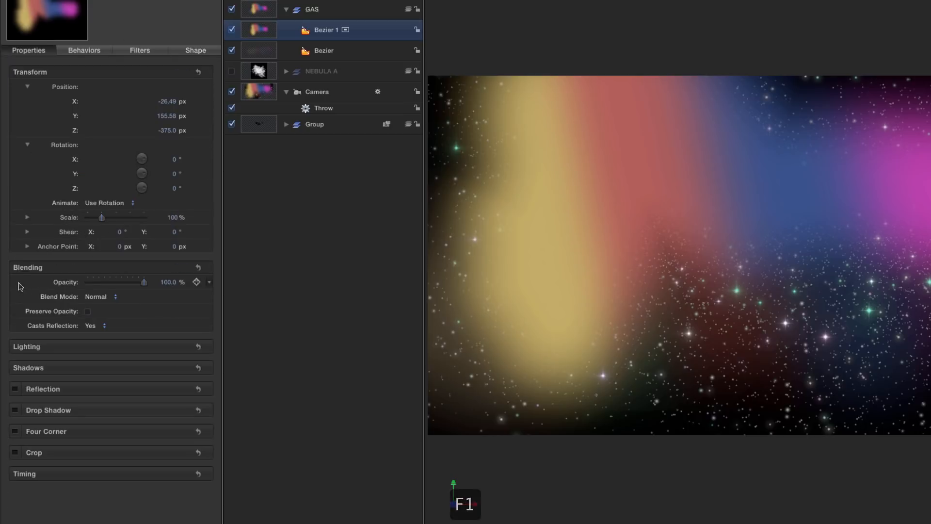
pyautogui.click(97, 296)
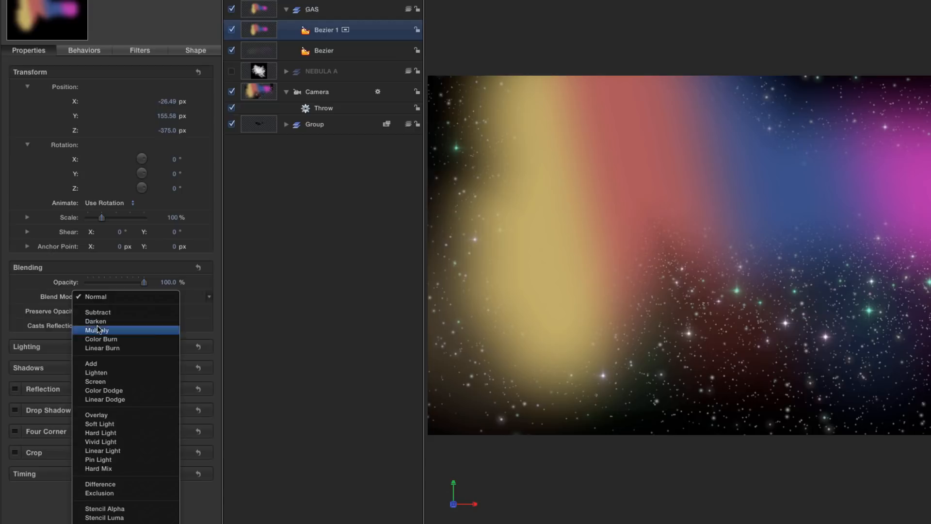
pyautogui.click(101, 381)
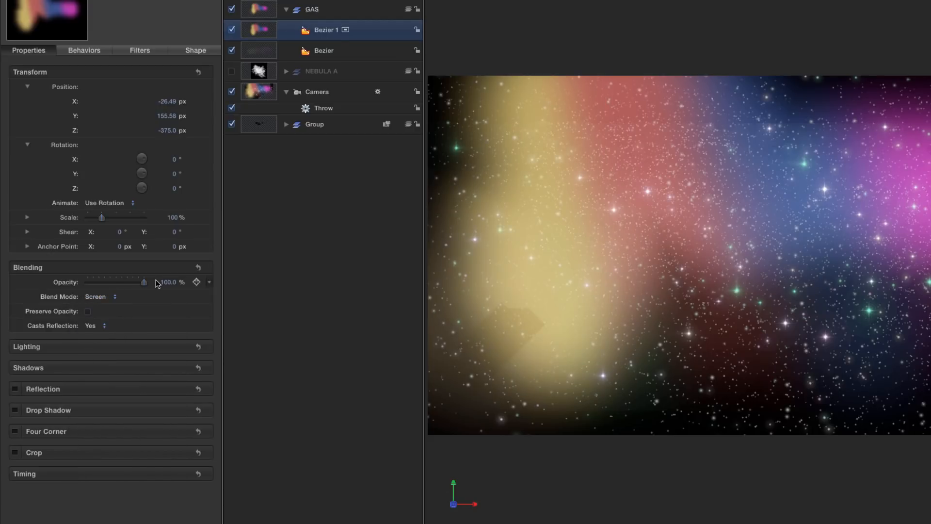
pyautogui.click(170, 283)
pyautogui.write('5')
pyautogui.press('Return')
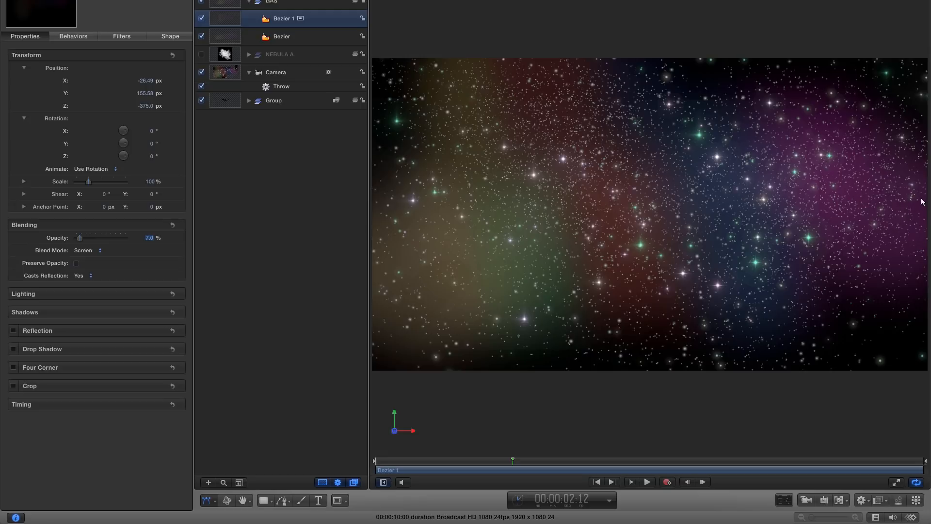
# Step: Draw a third closed Bezier shape over the right side of the starfield, a T-like form with a thin tail pointing left and a narrow downward leg
pyautogui.press('b')
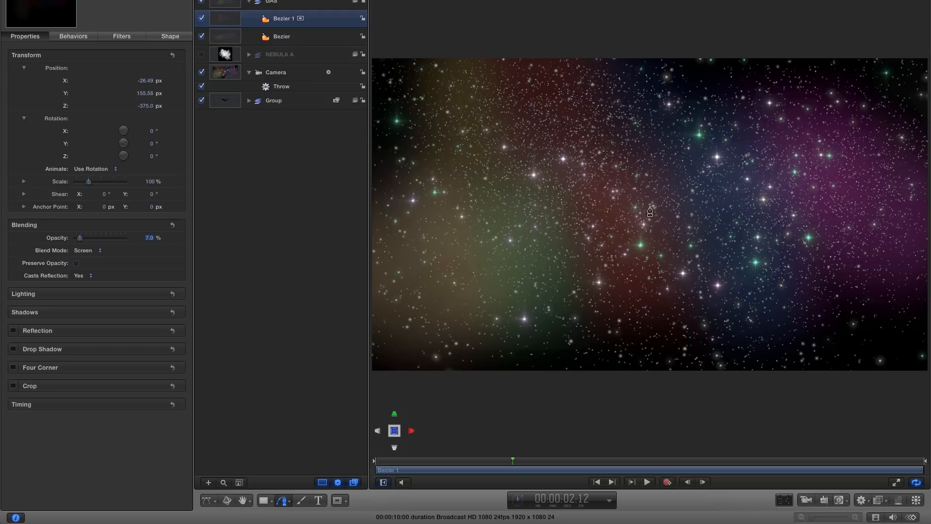
pyautogui.click(679, 204)
pyautogui.click(723, 201)
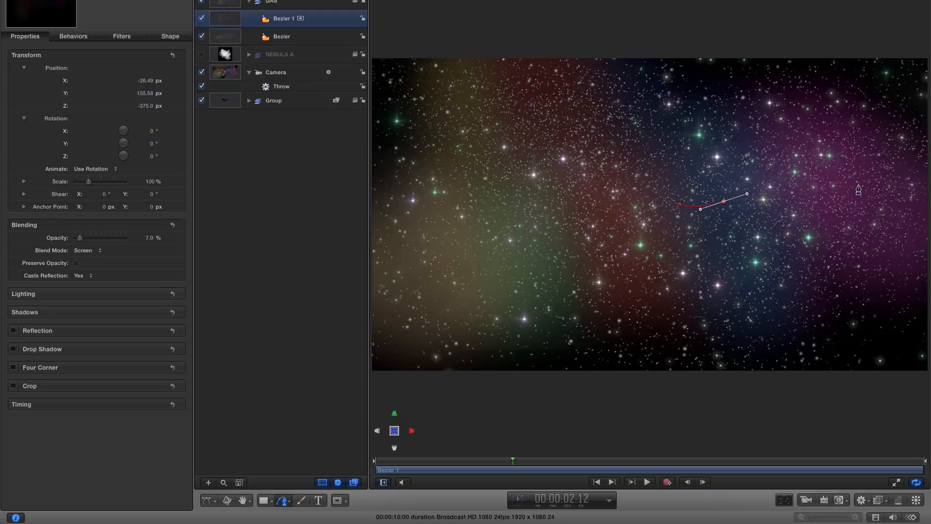
pyautogui.click(814, 188)
pyautogui.click(879, 186)
pyautogui.click(913, 209)
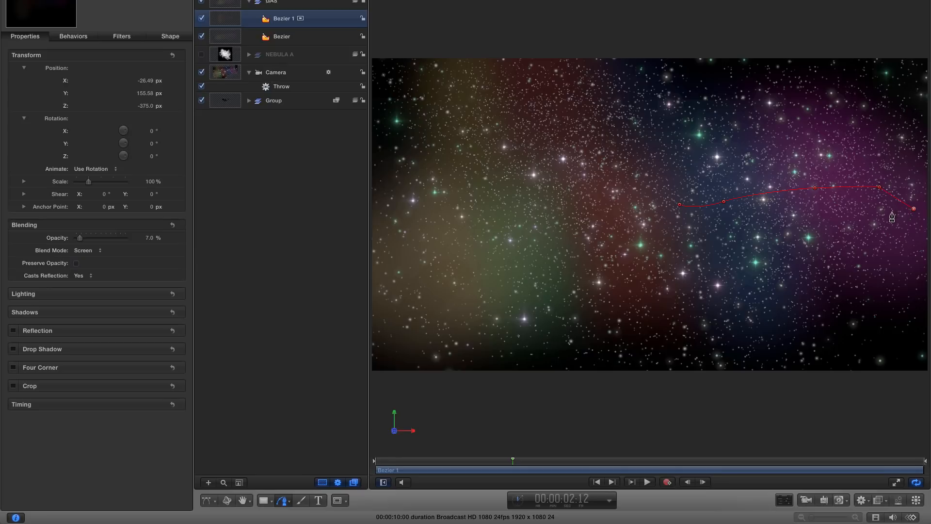
pyautogui.click(892, 212)
pyautogui.click(863, 205)
pyautogui.click(845, 208)
pyautogui.click(826, 323)
pyautogui.moveTo(821, 283); pyautogui.dragTo(822, 278)
pyautogui.moveTo(813, 223); pyautogui.dragTo(790, 221)
pyautogui.click(739, 215)
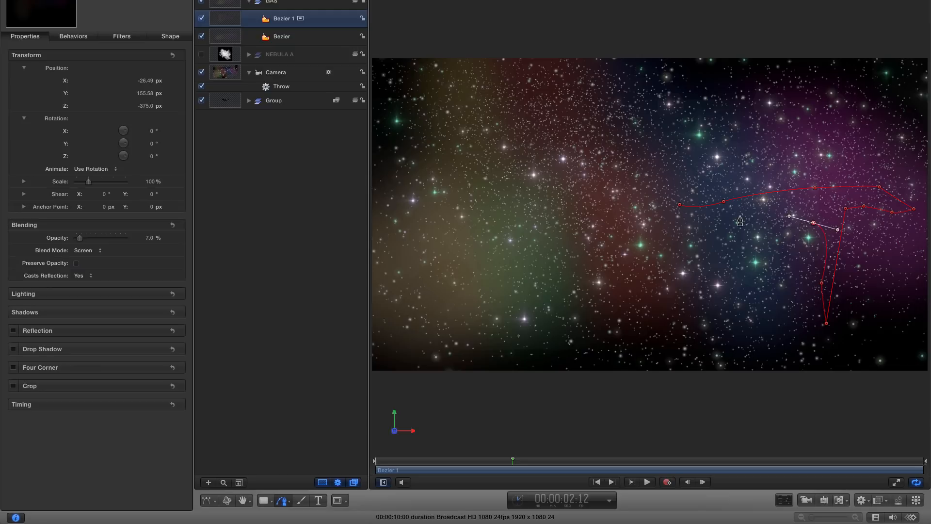
pyautogui.click(679, 204)
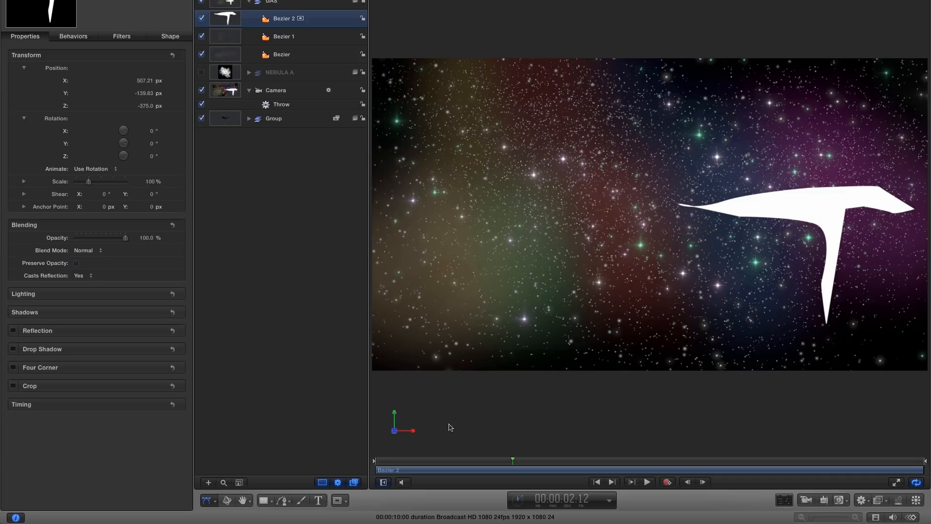
# Step: Give the third Bezier shape a Gradient fill running along its horizontal arm, from the left tail to the right end
pyautogui.press('F4')
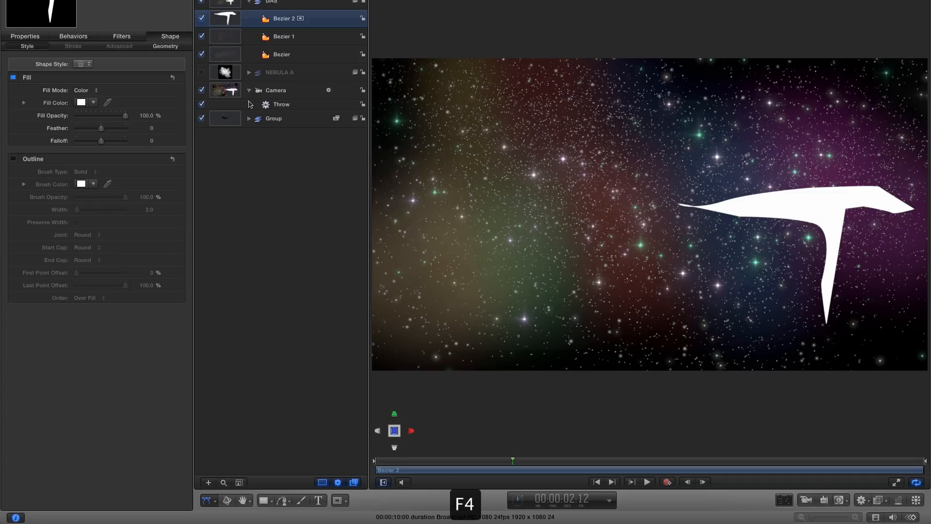
pyautogui.click(84, 92)
pyautogui.click(86, 98)
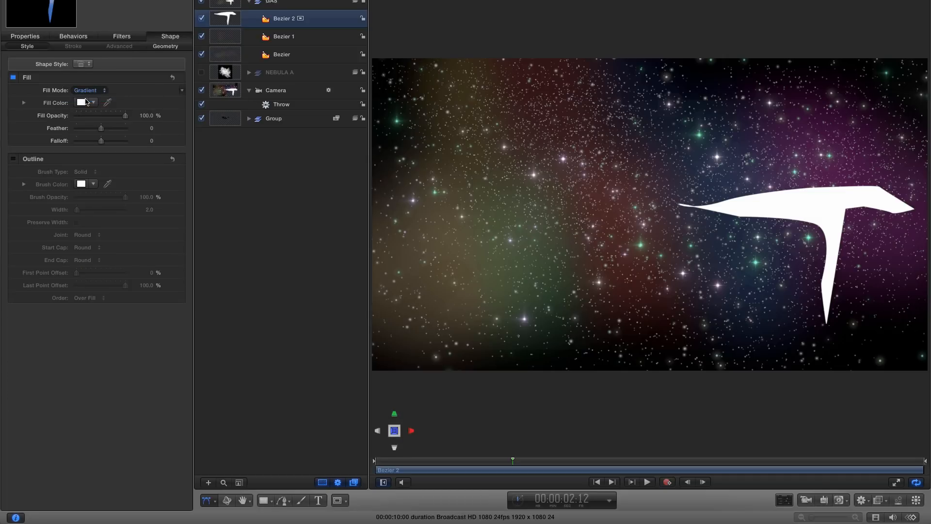
pyautogui.press('super+slash')
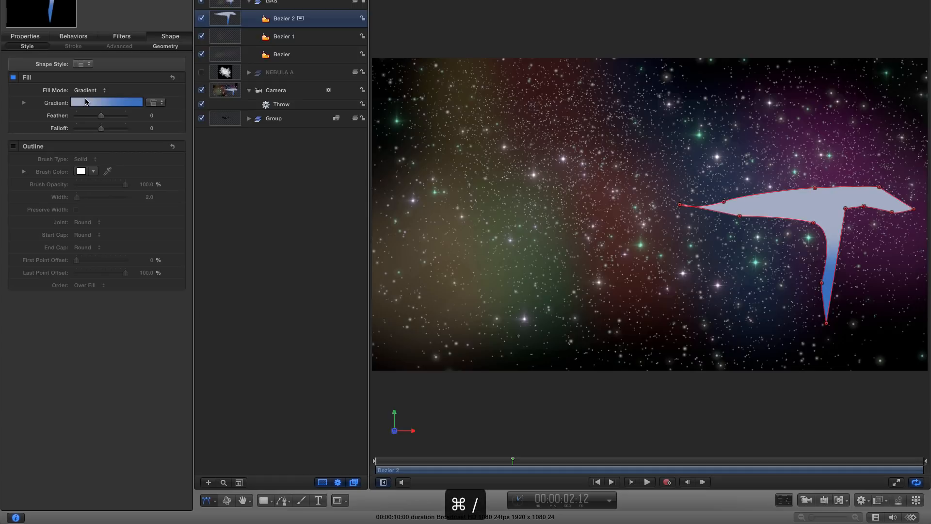
pyautogui.click(86, 102)
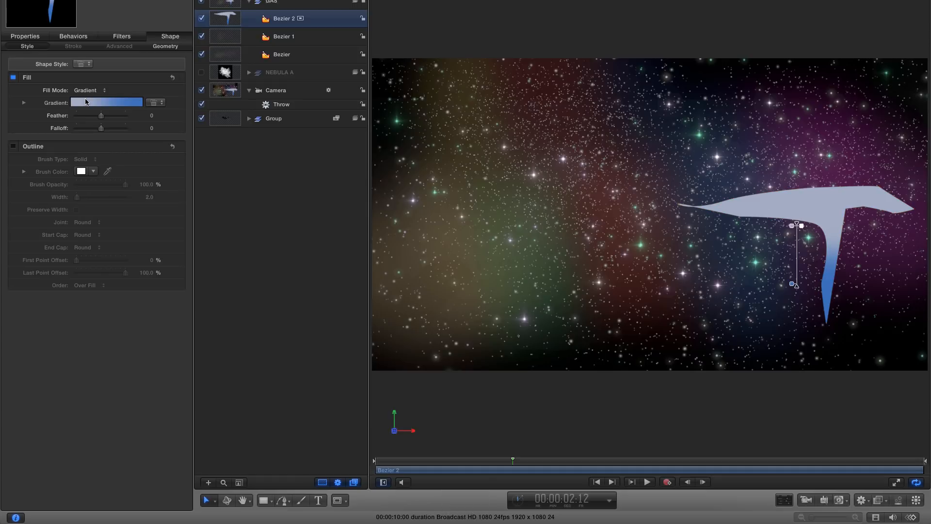
pyautogui.moveTo(798, 290); pyautogui.dragTo(882, 207)
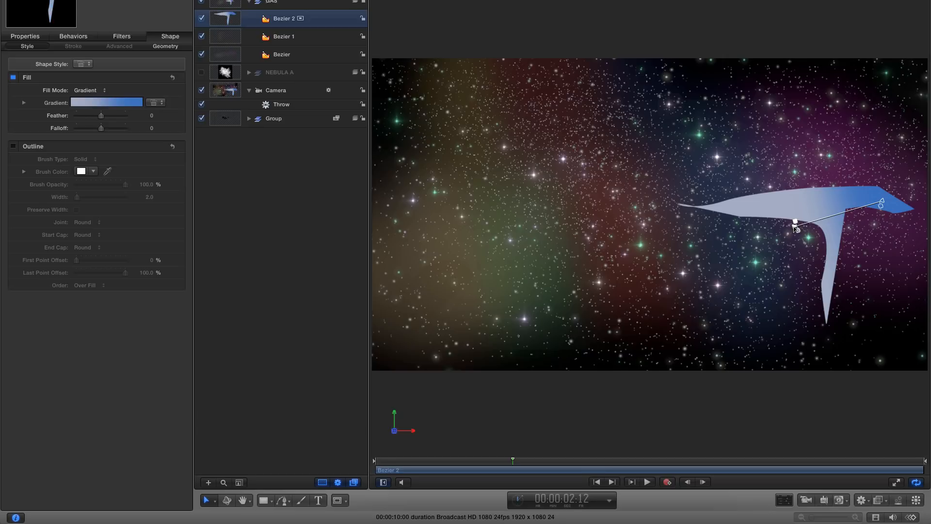
pyautogui.moveTo(796, 224); pyautogui.dragTo(706, 206)
# Step: Expand the third shape's gradient settings and change the gradient's start colour to magenta
pyautogui.click(24, 104)
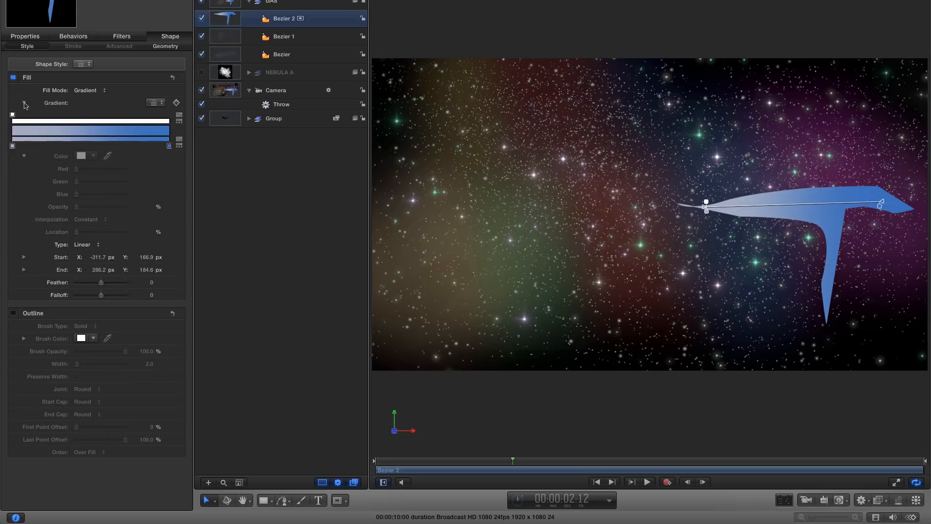
pyautogui.click(12, 146)
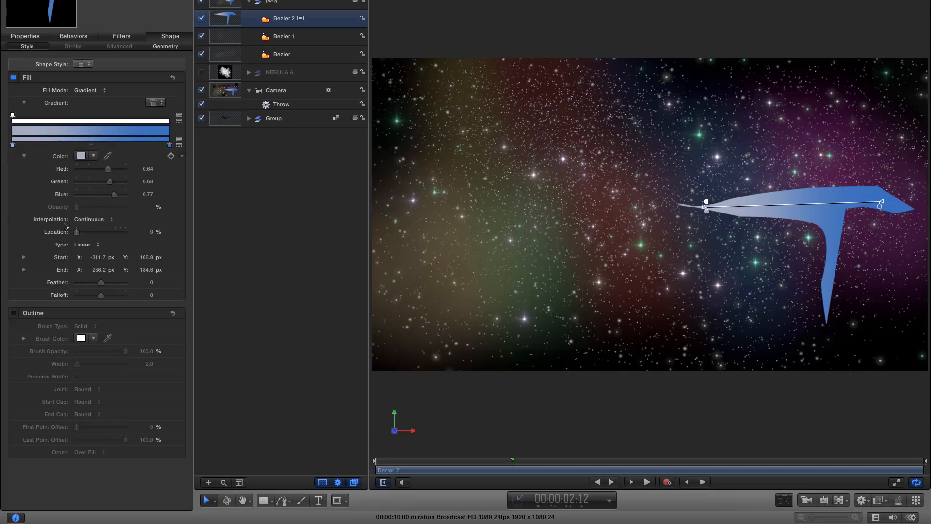
pyautogui.click(81, 155)
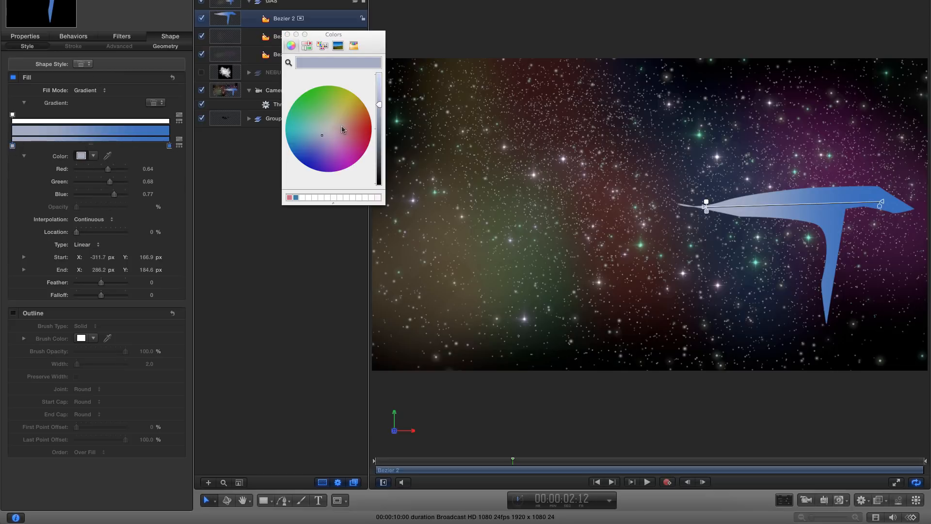
pyautogui.moveTo(322, 137); pyautogui.dragTo(352, 157)
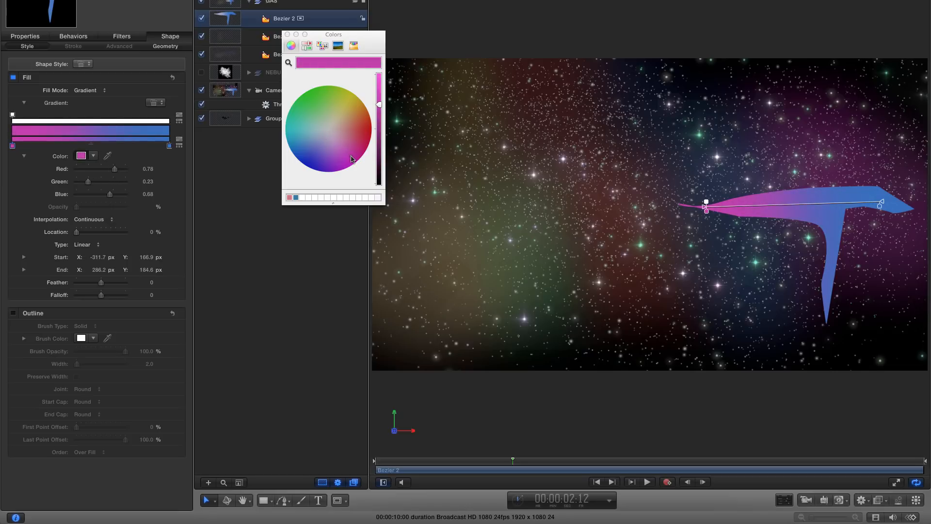
# Step: Add a yellow colour tag near the middle of the third shape's gradient and change its end colour to red
pyautogui.click(83, 144)
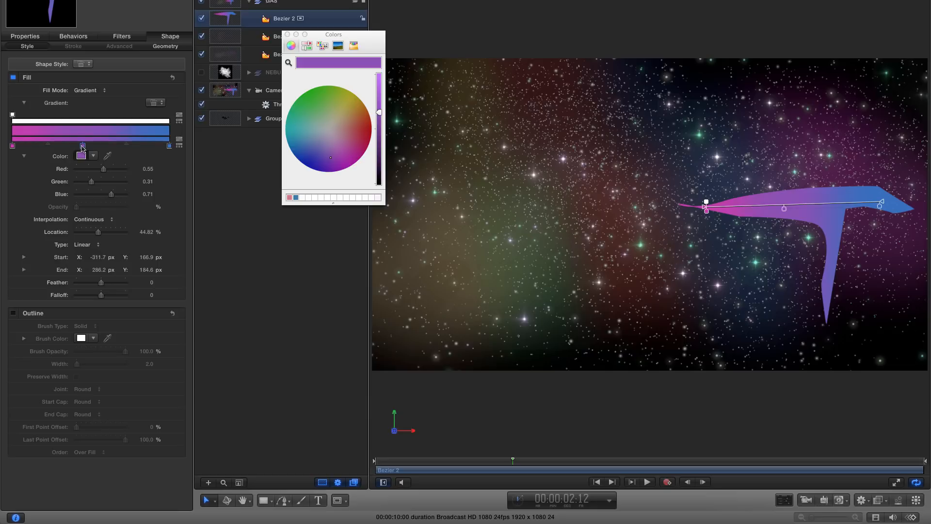
pyautogui.moveTo(332, 158); pyautogui.dragTo(349, 104)
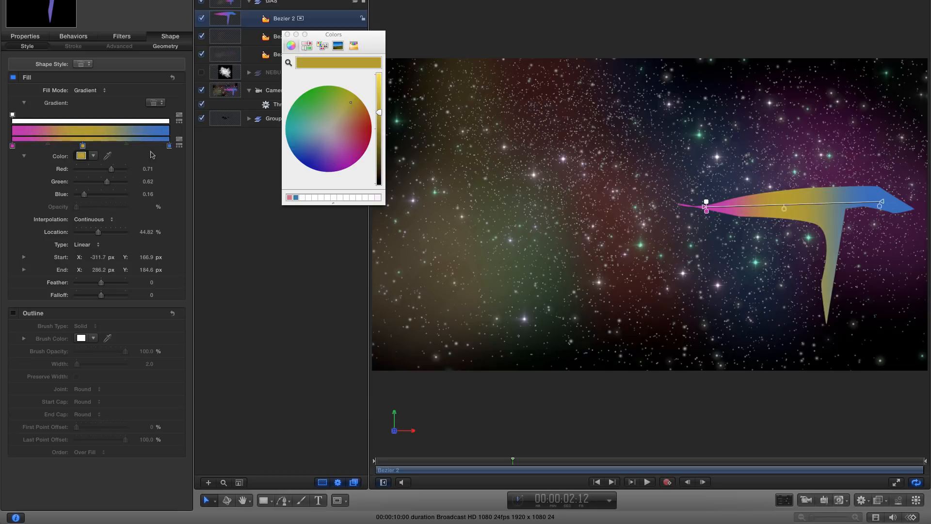
pyautogui.click(170, 145)
pyautogui.moveTo(301, 150); pyautogui.dragTo(365, 131)
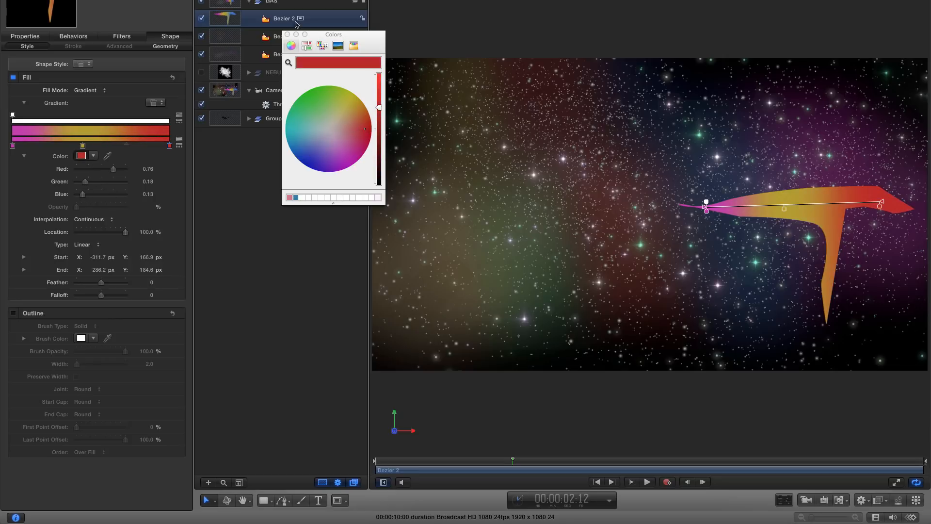
pyautogui.click(287, 34)
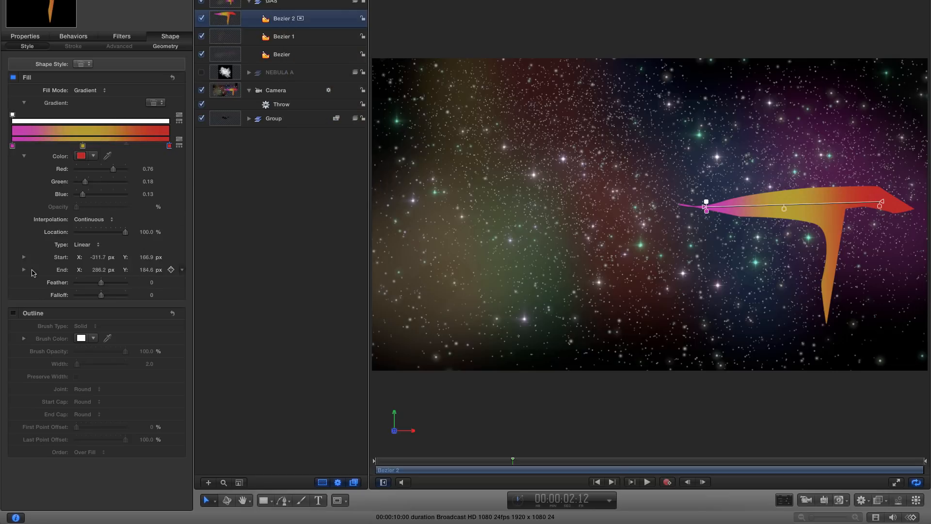
# Step: Set the third Bezier shape's feather to 400 and raise its falloff to soften the edges
pyautogui.click(153, 283)
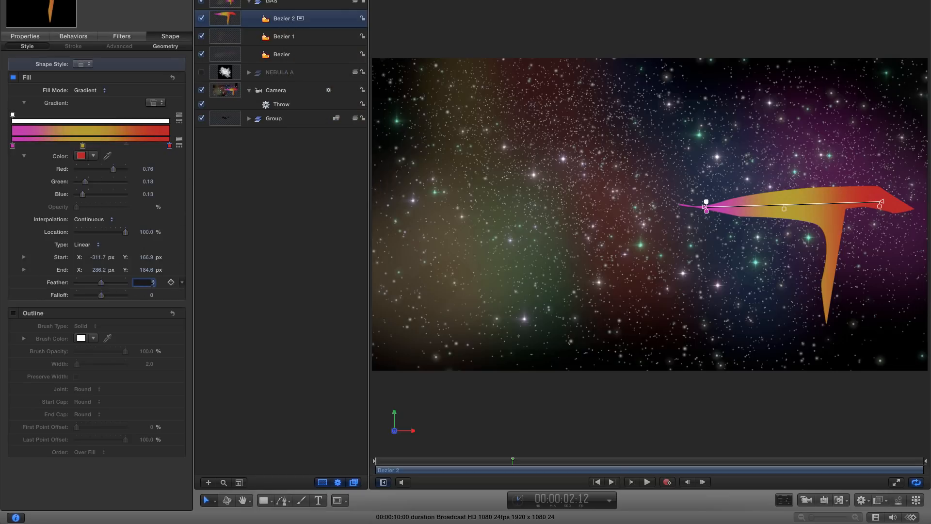
pyautogui.press('Return')
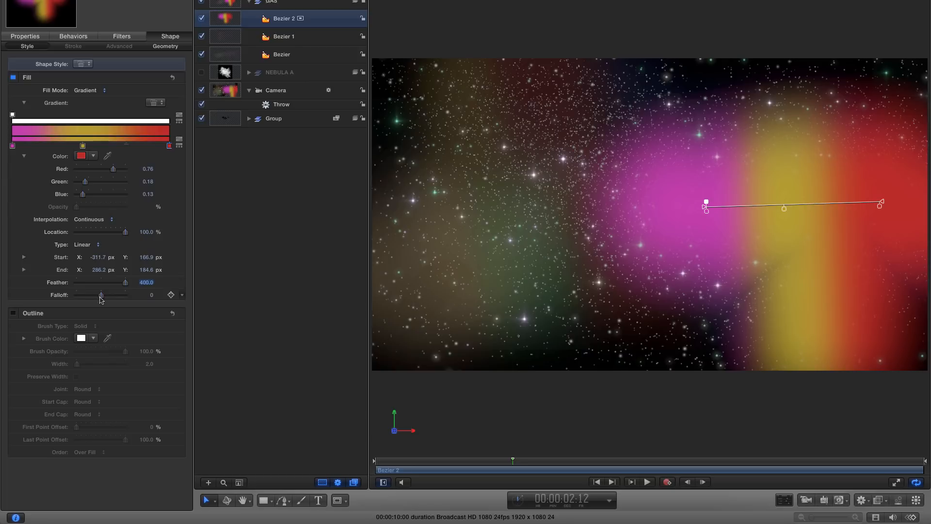
pyautogui.moveTo(101, 295); pyautogui.dragTo(147, 295)
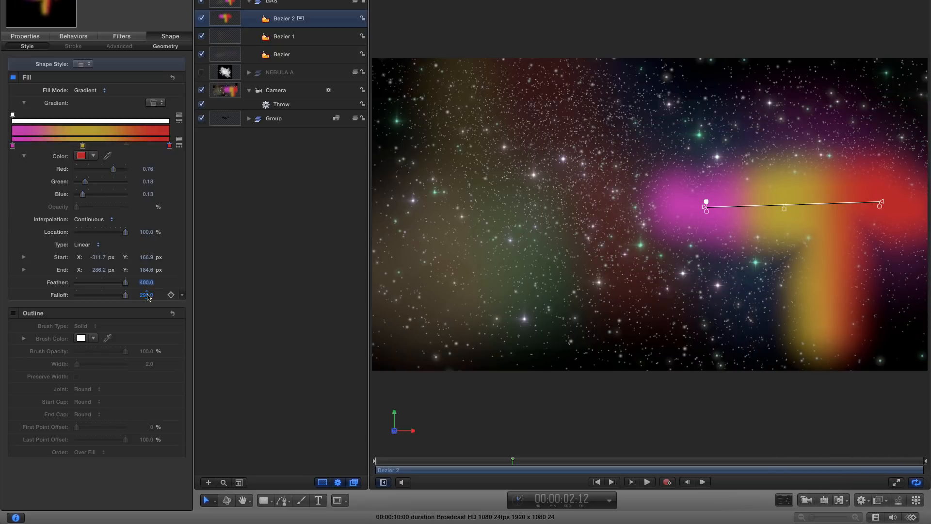
# Step: Set the third Bezier shape's blend mode to Screen, lower its opacity to 10% and hide the on-screen overlays
pyautogui.press('F1')
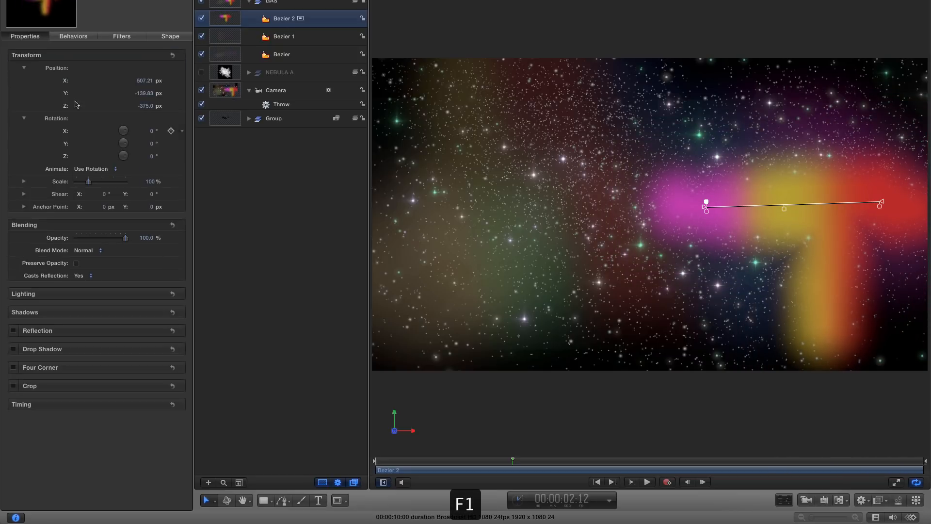
pyautogui.click(78, 250)
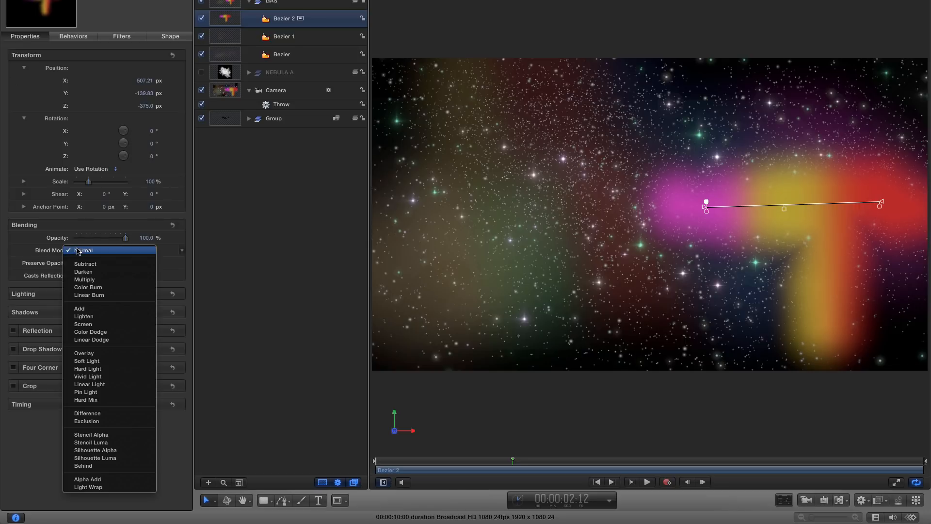
pyautogui.click(83, 324)
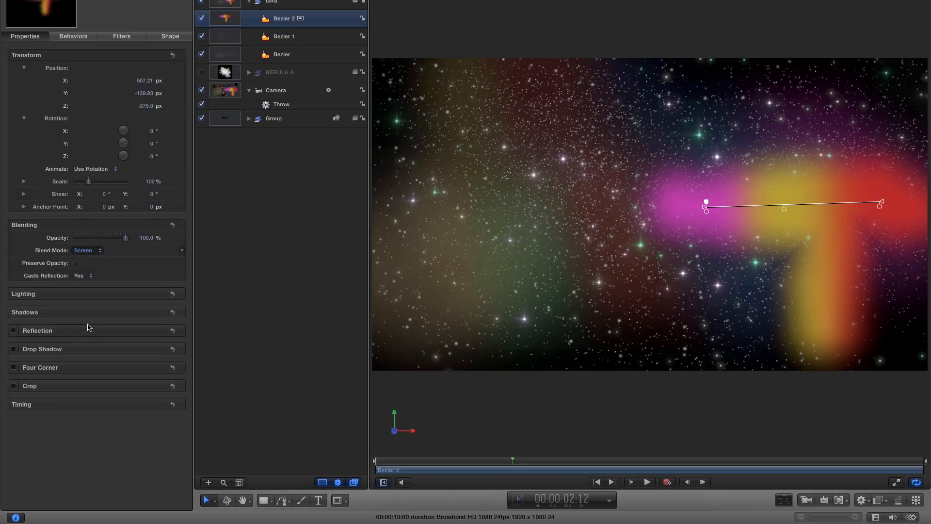
pyautogui.click(146, 238)
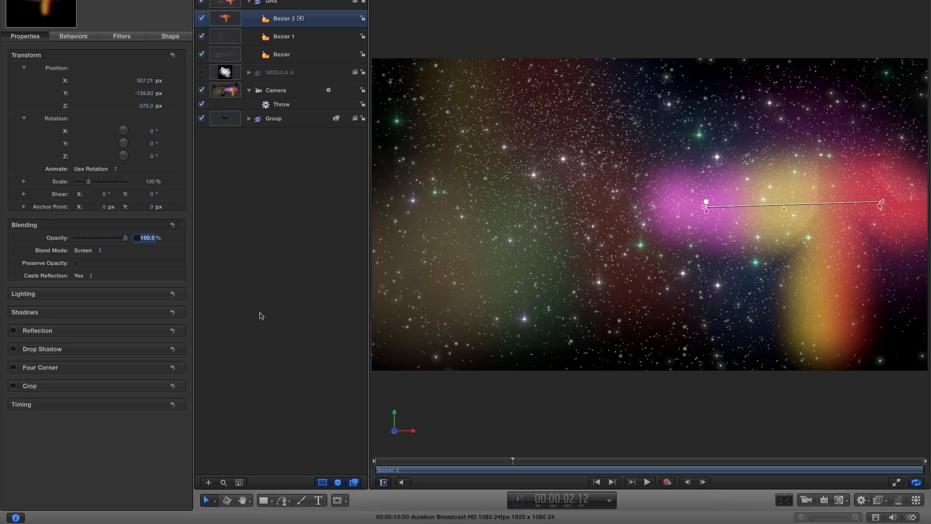
pyautogui.write('10')
pyautogui.press('Return')
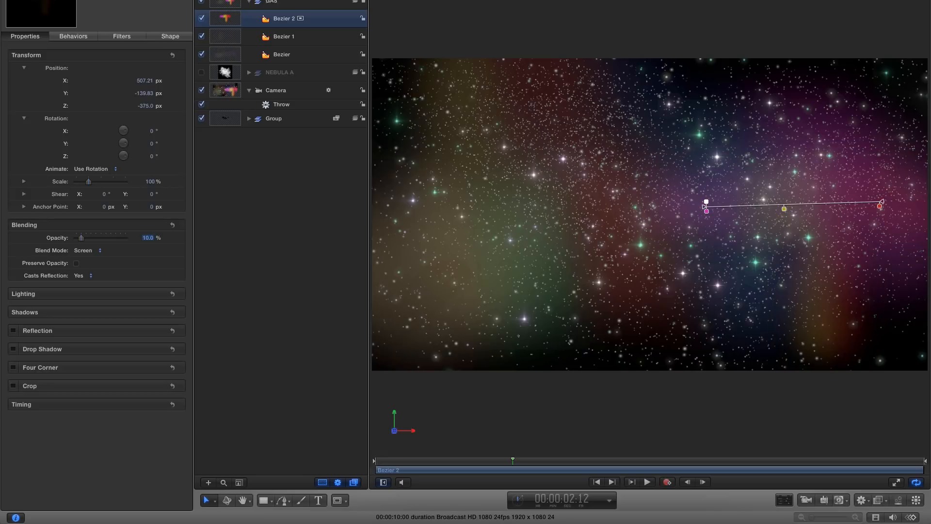
pyautogui.press('super+slash')
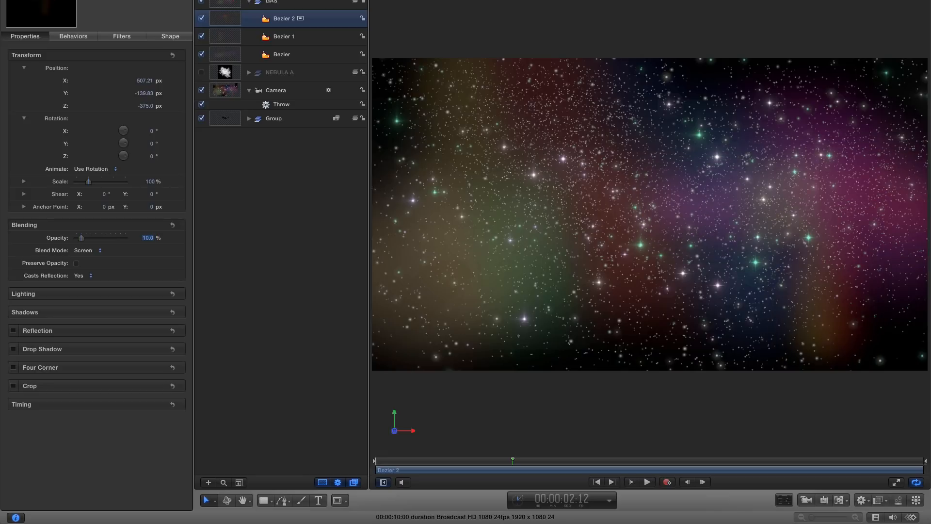
# Step: Compare the starfield with the GAS group hidden and shown, and play back the camera move
pyautogui.click(202, 2)
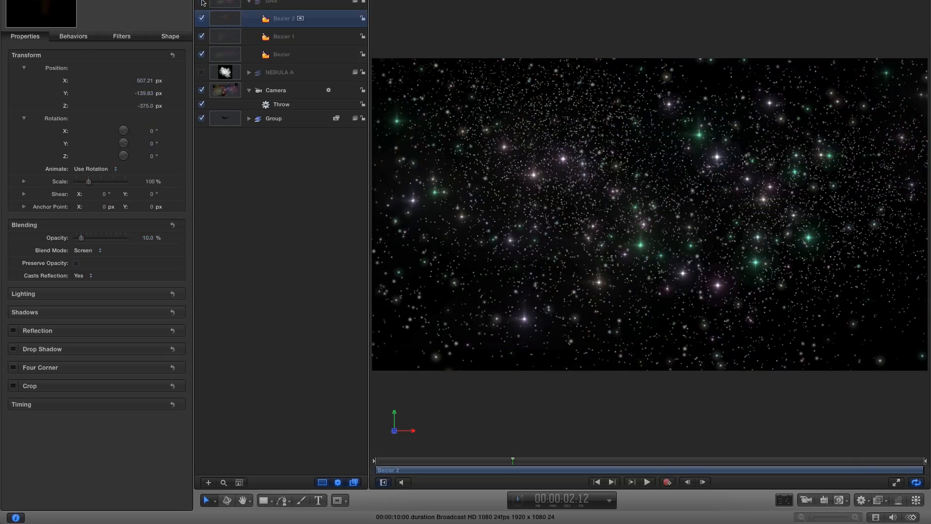
pyautogui.click(202, 2)
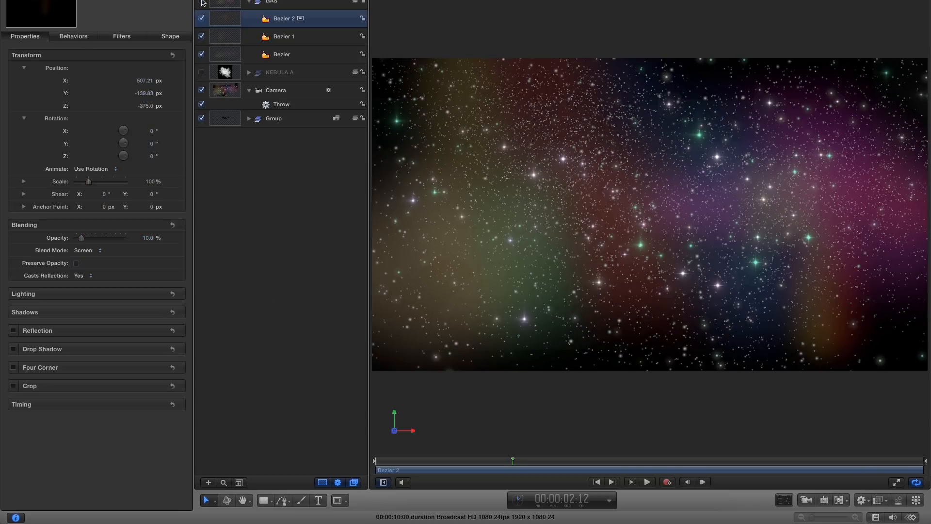
pyautogui.click(202, 2)
pyautogui.click(202, 2)
pyautogui.press('F5')
pyautogui.press('space')
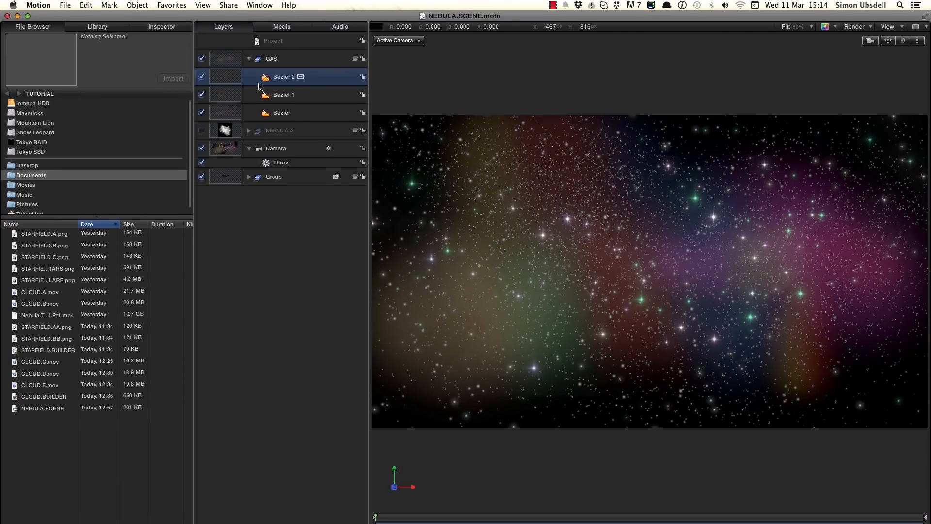
# Step: Set the Z position of all three Bezier shapes to -1000 px and scale them up to fill the frame again
pyautogui.click(219, 113)
pyautogui.keyDown('shift'); pyautogui.click(222, 81); pyautogui.keyUp('shift')
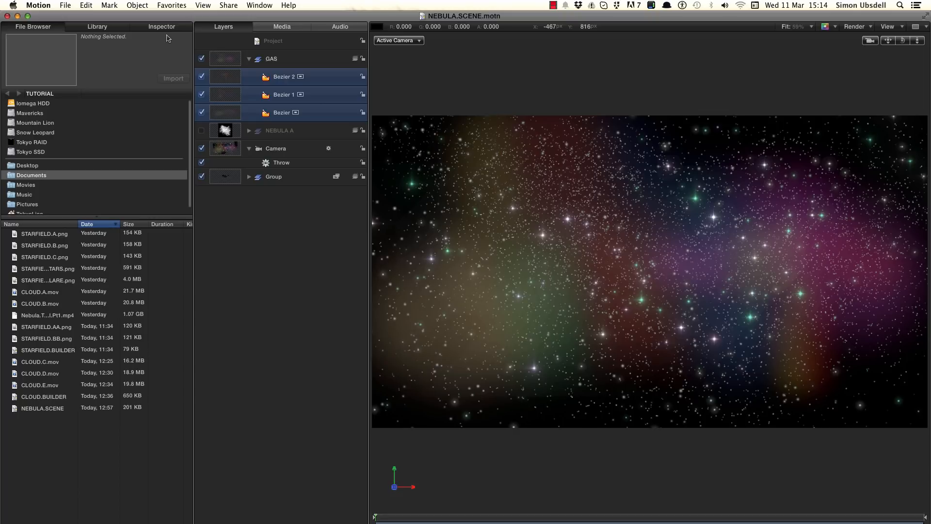
pyautogui.press('super+3')
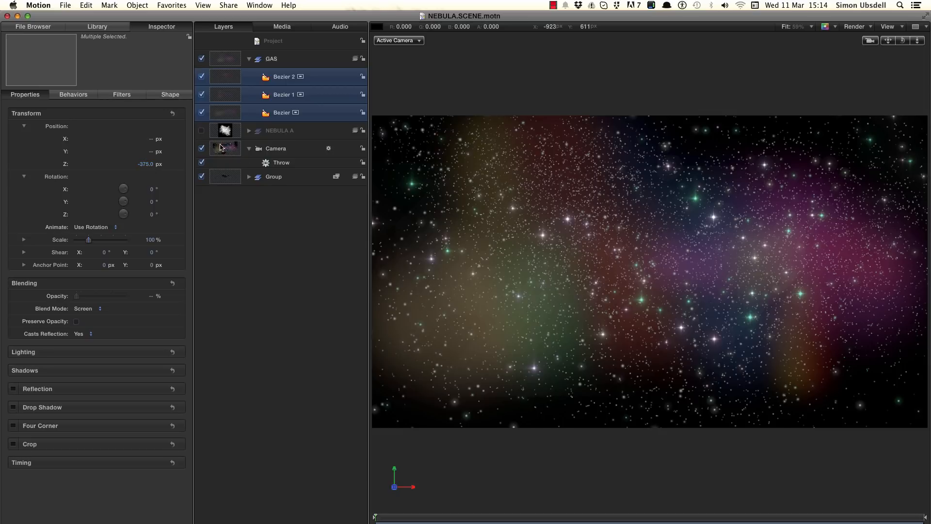
pyautogui.click(146, 165)
pyautogui.write('-1000')
pyautogui.press('Return')
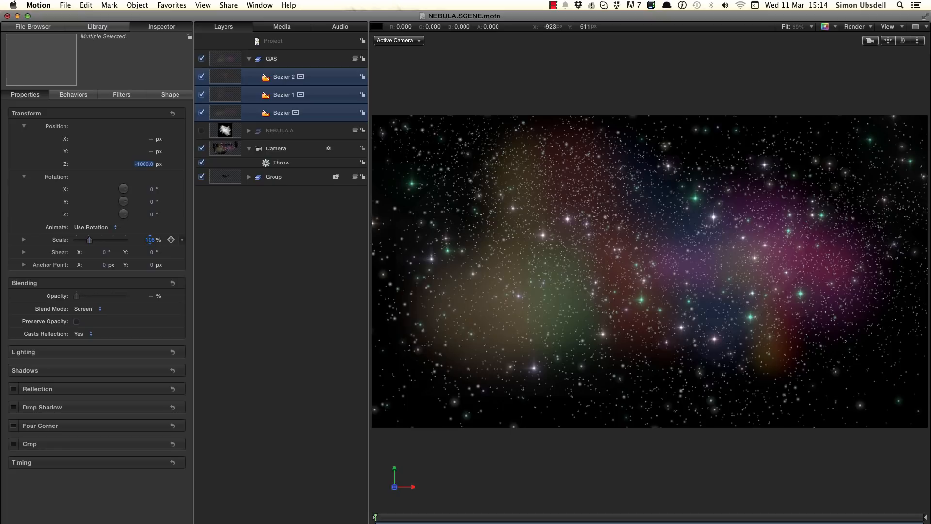
pyautogui.moveTo(150, 238); pyautogui.dragTo(150, 240)
pyautogui.press('shift+super+a')
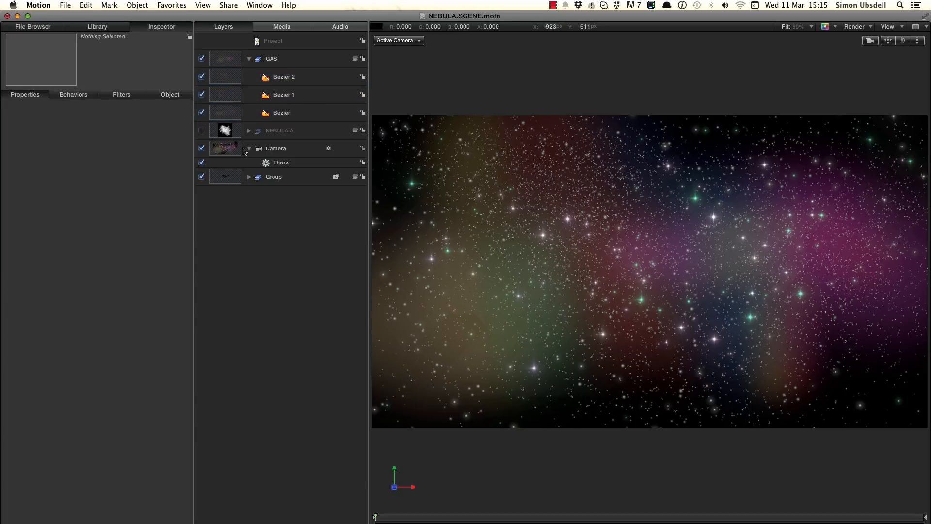
# Step: Collapse the GAS group, make the NEBULA A group visible and expand its cloud layers
pyautogui.click(249, 59)
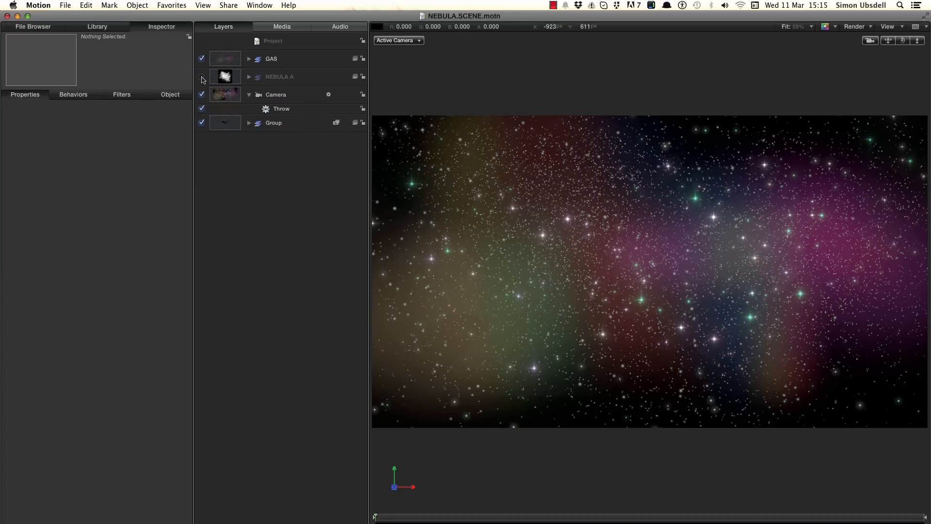
pyautogui.click(202, 78)
pyautogui.click(249, 77)
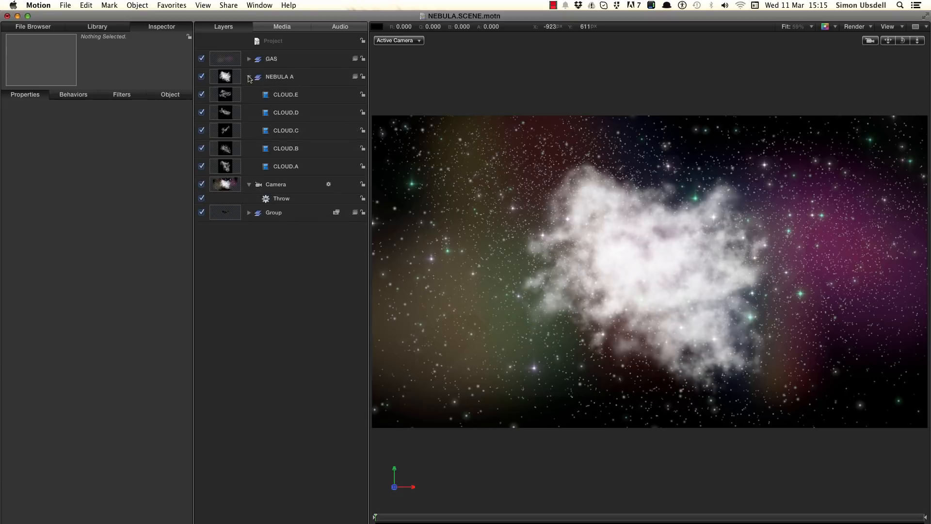
# Step: Set the Z position of all five cloud layers, CLOUD.A to CLOUD.E, to -1000 px
pyautogui.click(225, 95)
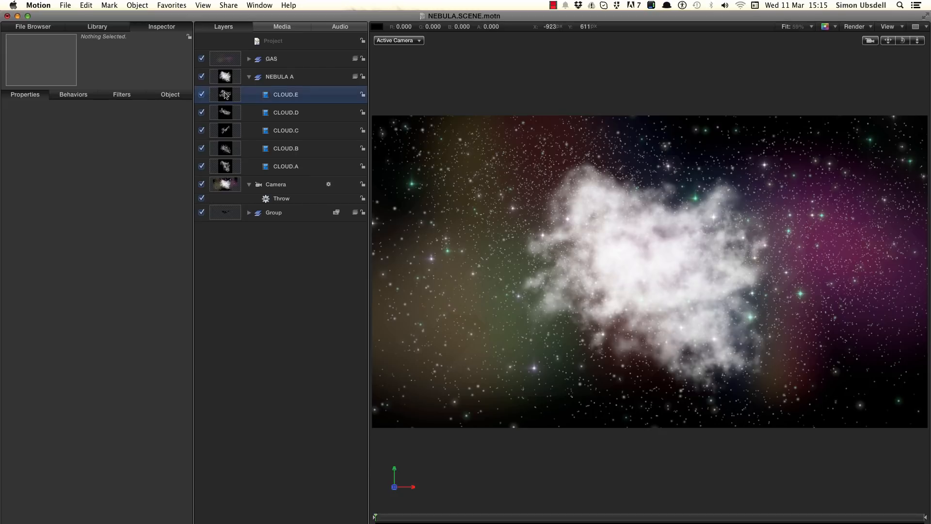
pyautogui.keyDown('shift'); pyautogui.click(227, 167); pyautogui.keyUp('shift')
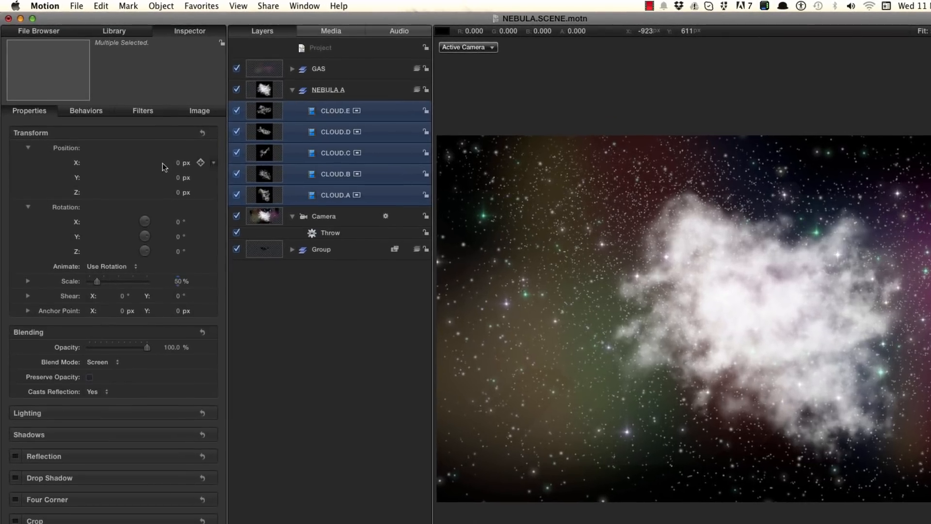
pyautogui.click(178, 192)
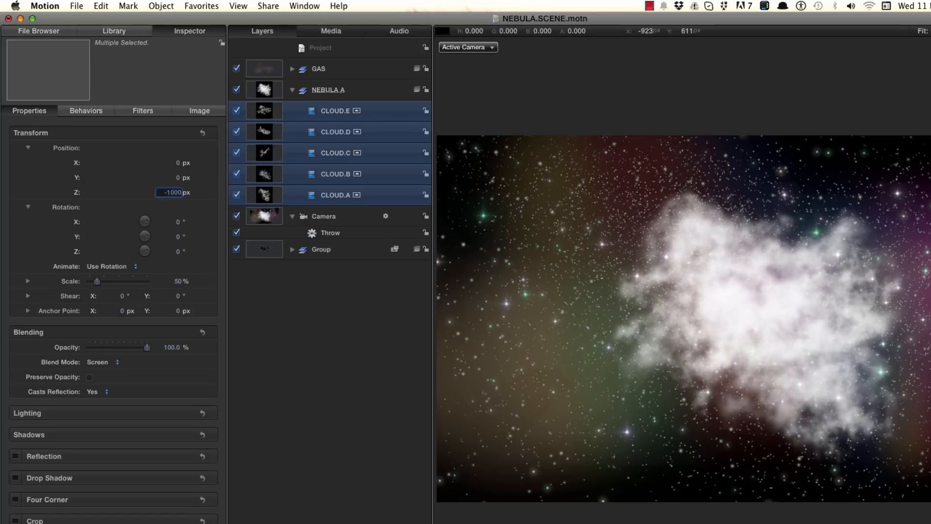
pyautogui.write('-1000')
pyautogui.press('Return')
# Step: Hide the layers CLOUD.B, CLOUD.C, CLOUD.D and CLOUD.E, leaving only CLOUD.A visible
pyautogui.click(265, 111)
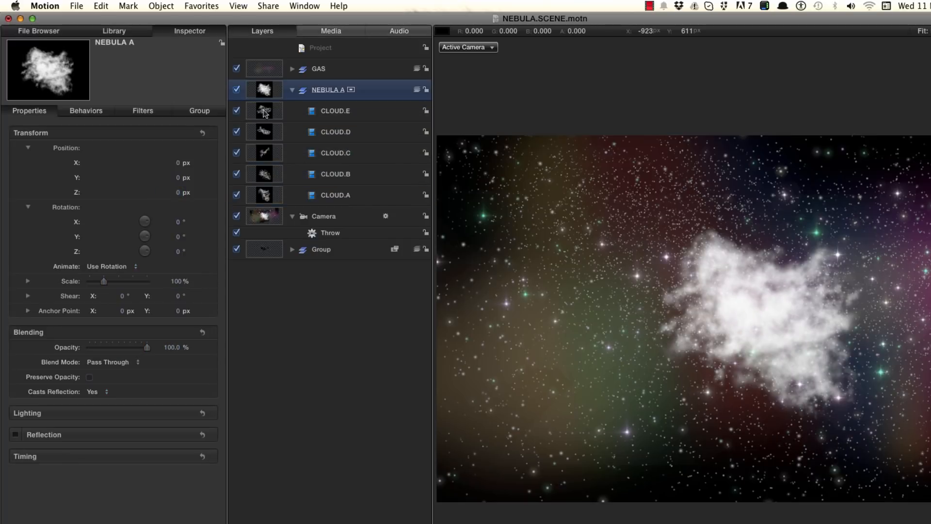
pyautogui.keyDown('shift'); pyautogui.click(267, 176); pyautogui.keyUp('shift')
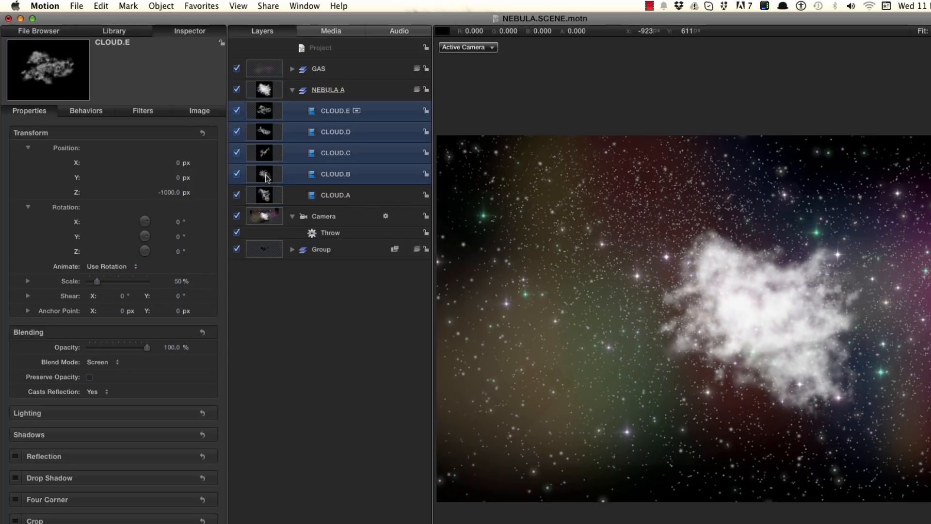
pyautogui.click(236, 173)
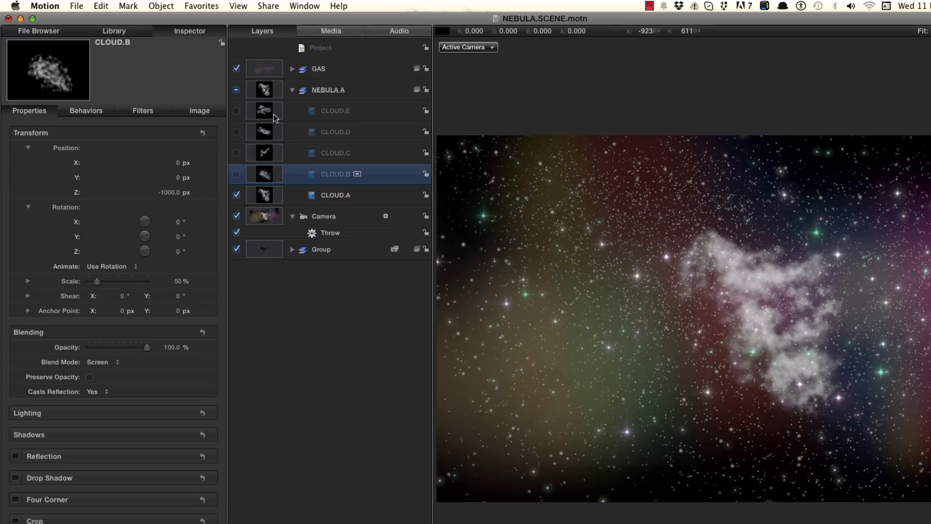
# Step: Move CLOUD.A to the left side of the starfield and place a duplicate on the right, rotated nearly half a turn
pyautogui.click(266, 196)
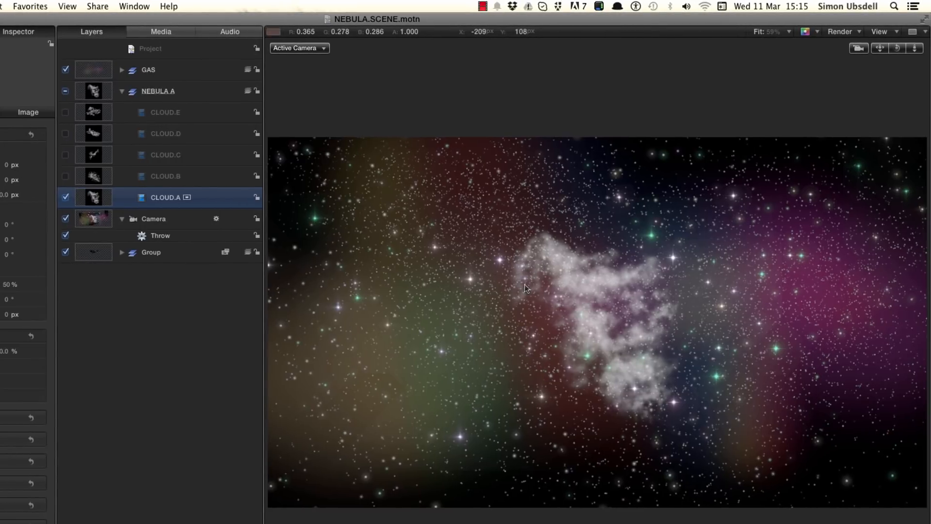
pyautogui.click(525, 288)
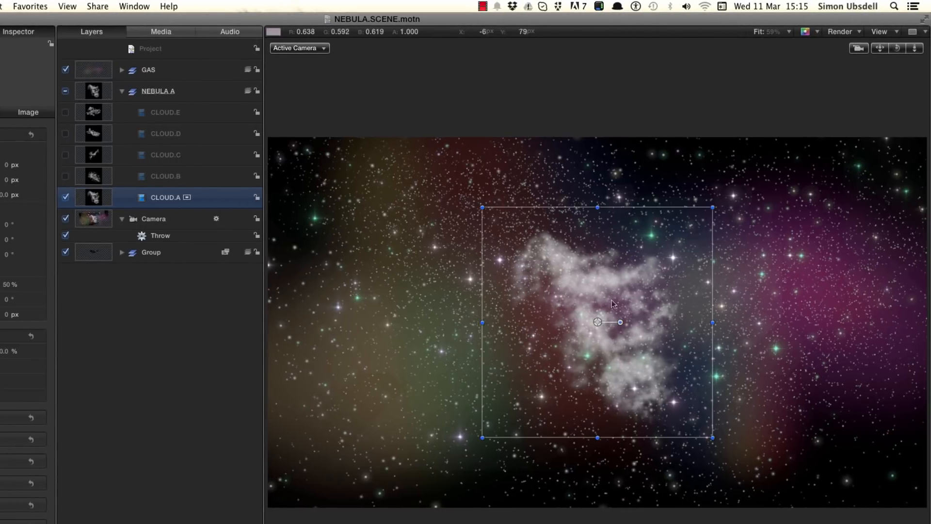
pyautogui.moveTo(614, 305); pyautogui.dragTo(716, 273)
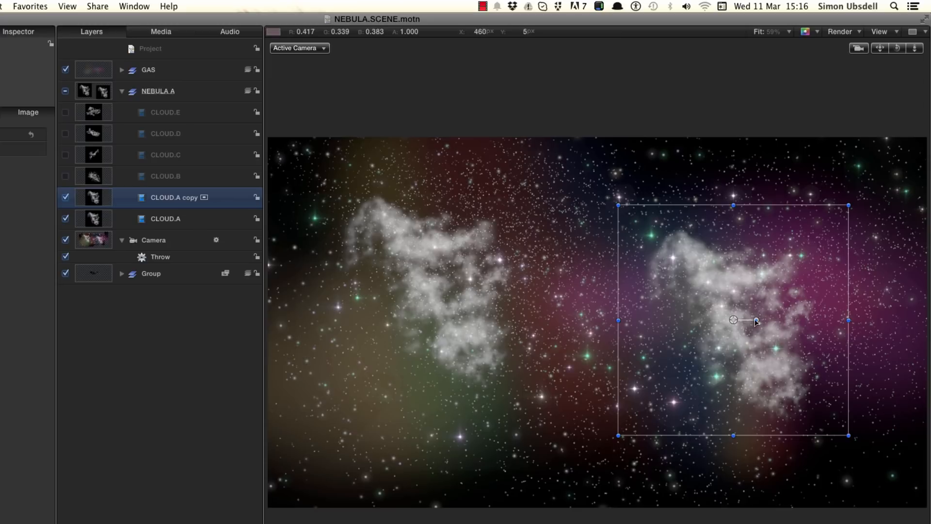
pyautogui.moveTo(789, 320); pyautogui.dragTo(685, 305)
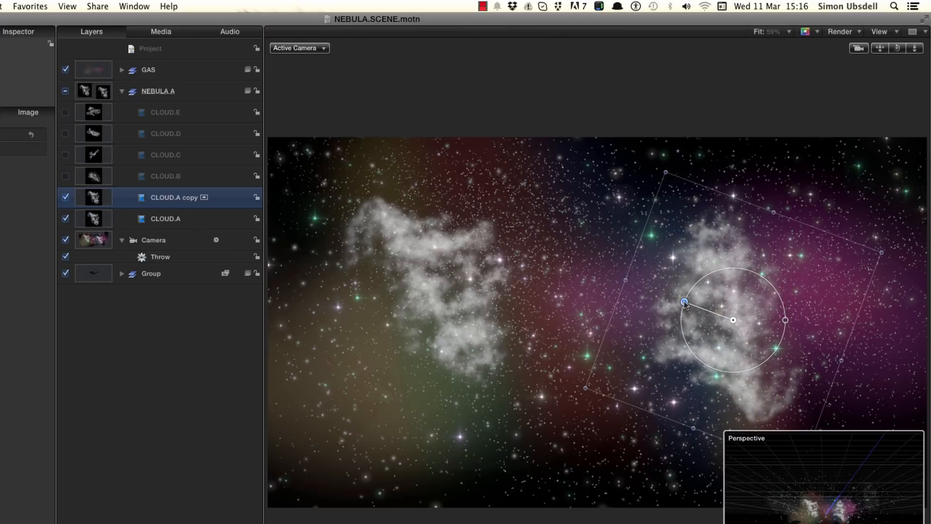
# Step: Show CLOUD.B, overlap it with the right edge of the left cloud and place a duplicate over the right cloud
pyautogui.click(65, 177)
pyautogui.click(94, 178)
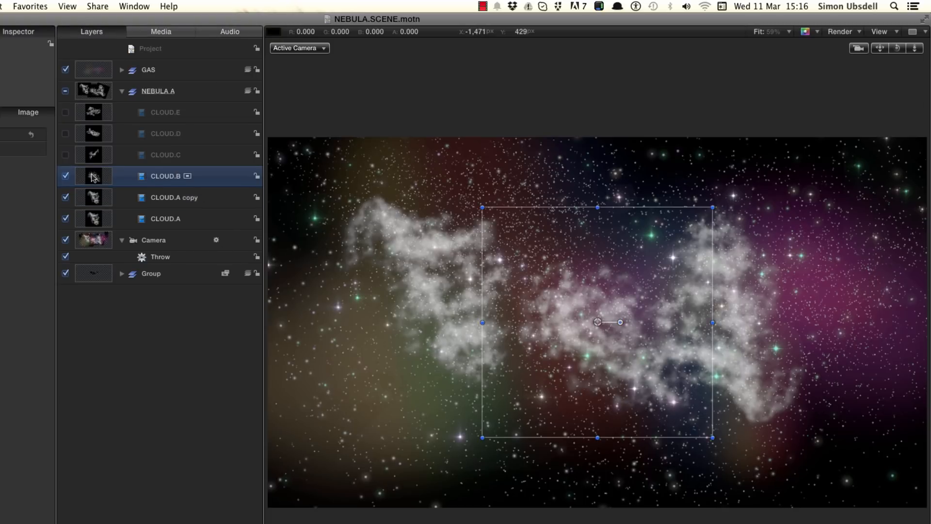
pyautogui.moveTo(601, 340); pyautogui.dragTo(824, 341)
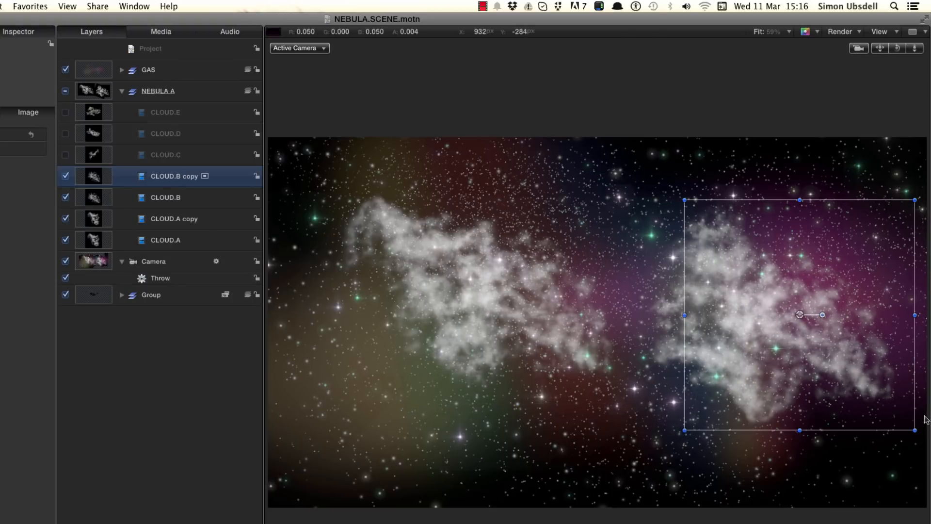
# Step: Scale down the CLOUD.B copy, rotate it nearly half a turn and position it against the right side of the CLOUD.A copy
pyautogui.moveTo(914, 430); pyautogui.dragTo(865, 380)
pyautogui.moveTo(799, 290); pyautogui.dragTo(728, 308)
pyautogui.moveTo(785, 270); pyautogui.dragTo(842, 310)
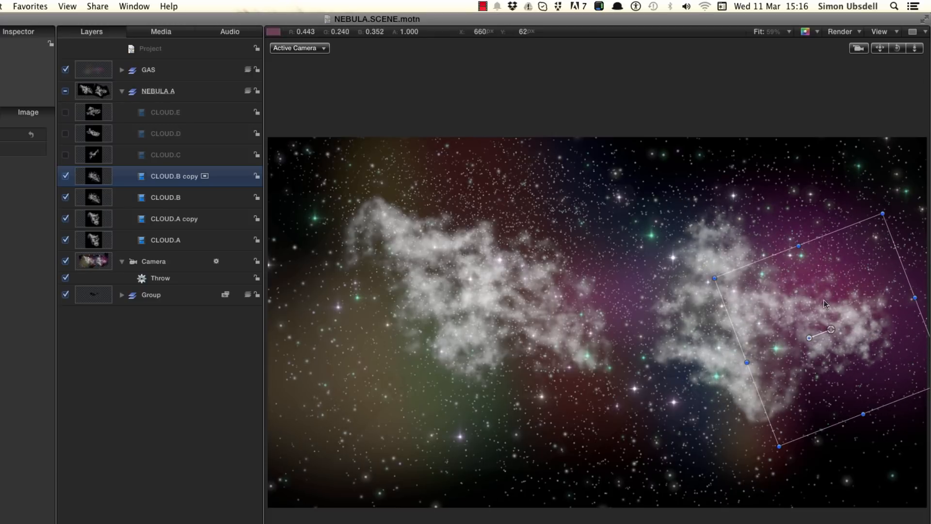
# Step: Show CLOUD.C, rotate it slightly clockwise and position it to bridge the lower gap between the left and right clouds
pyautogui.click(65, 155)
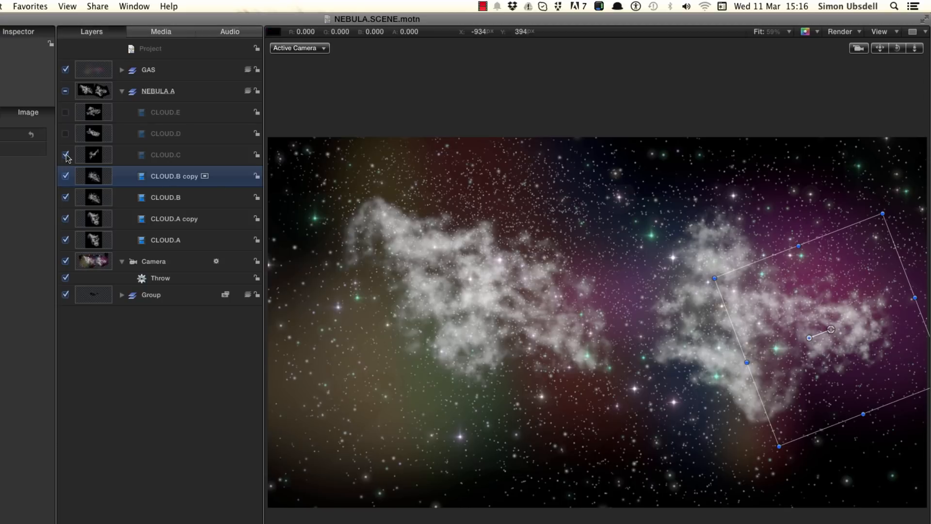
pyautogui.click(98, 156)
pyautogui.moveTo(629, 322); pyautogui.dragTo(627, 338)
pyautogui.moveTo(621, 271); pyautogui.dragTo(647, 368)
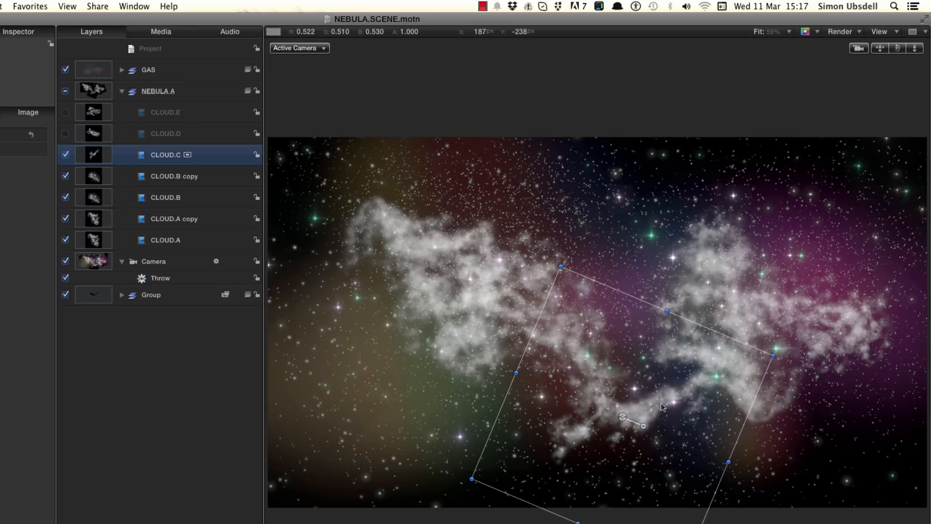
# Step: Duplicate CLOUD.C to the lower left, rotate the copy nearly half a turn and scale it down
pyautogui.moveTo(658, 404); pyautogui.dragTo(537, 418)
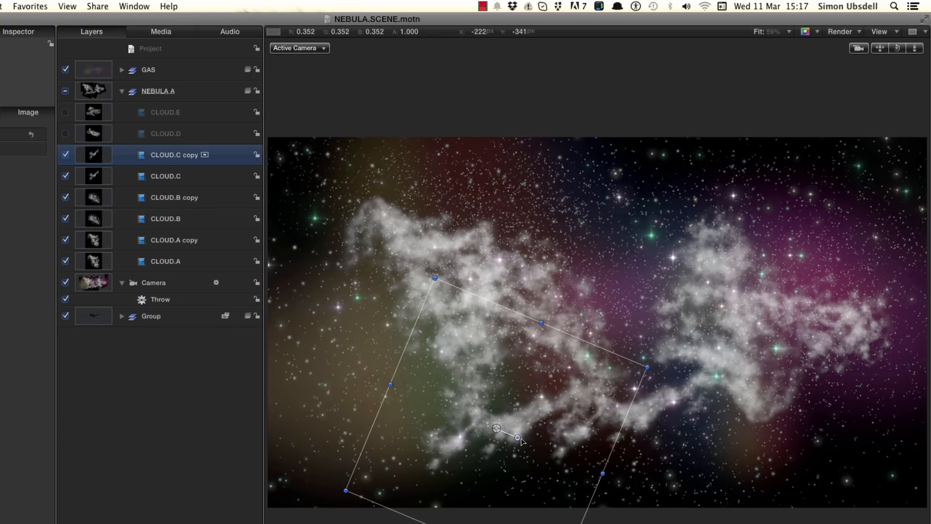
pyautogui.moveTo(517, 436); pyautogui.dragTo(453, 381)
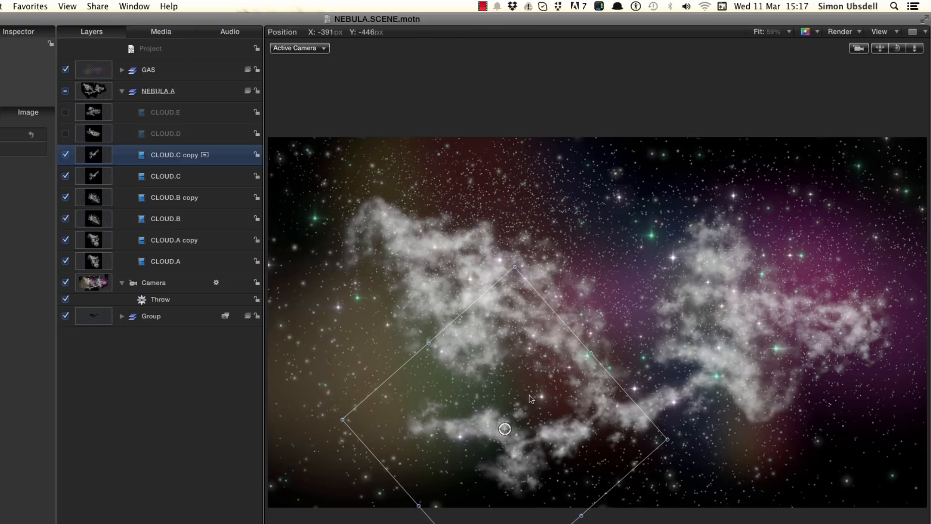
pyautogui.moveTo(336, 418); pyautogui.dragTo(384, 422)
# Step: Show CLOUD.D, move it to the lower left of the starfield beside the CLOUD.C copy and scale it down
pyautogui.click(66, 133)
pyautogui.moveTo(674, 332); pyautogui.dragTo(427, 401)
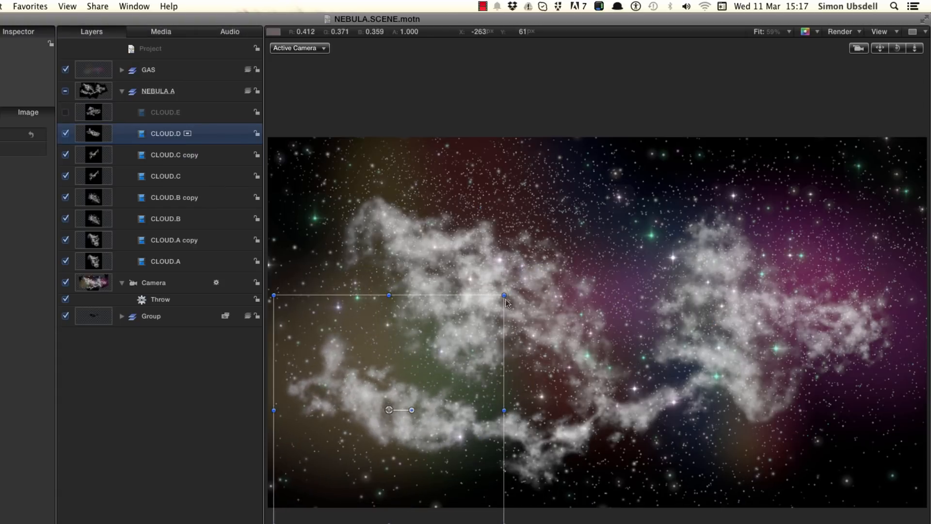
pyautogui.moveTo(506, 292); pyautogui.dragTo(478, 320)
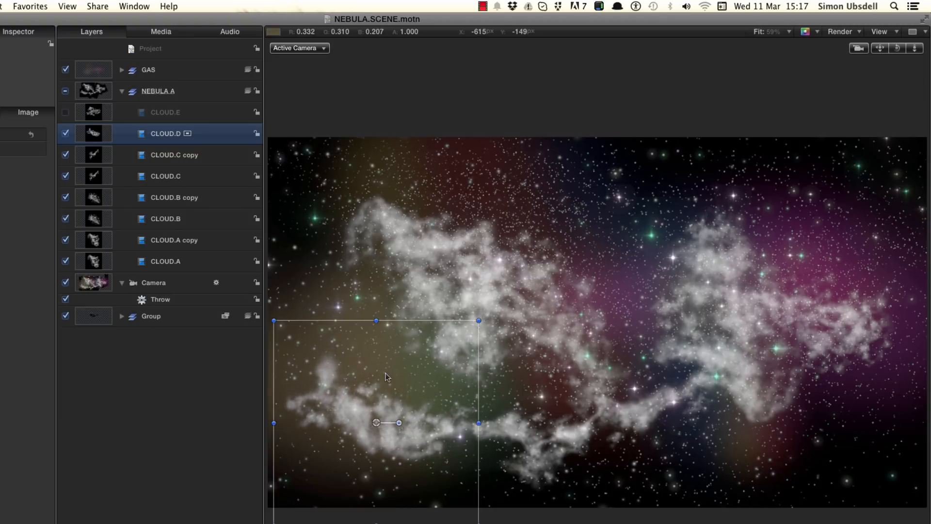
# Step: Place a scaled-down duplicate of CLOUD.D against the far right end of the right-hand cloud
pyautogui.moveTo(371, 372); pyautogui.dragTo(852, 307)
pyautogui.moveTo(754, 257); pyautogui.dragTo(791, 293)
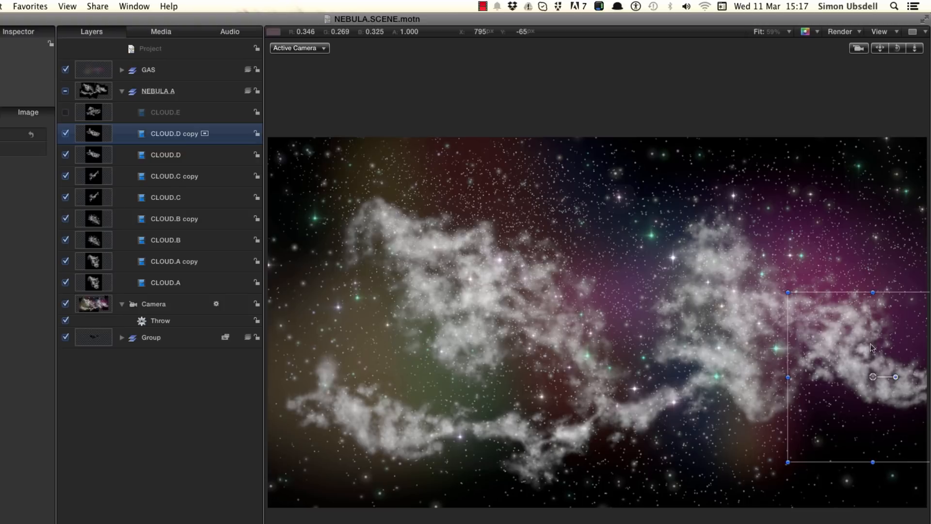
pyautogui.moveTo(871, 348); pyautogui.dragTo(869, 334)
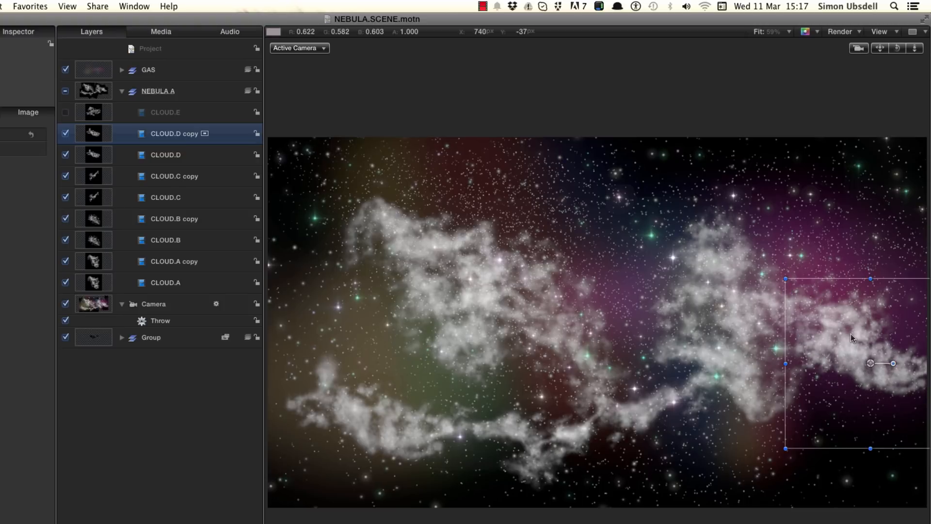
# Step: Show CLOUD.E and position it in the centre of the scene, filling the gap between the left and right clouds
pyautogui.click(65, 112)
pyautogui.click(654, 325)
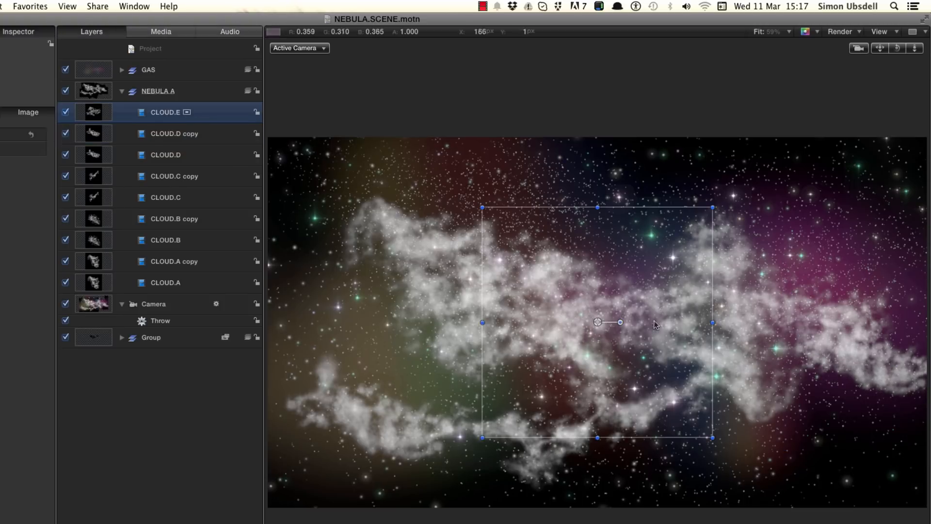
pyautogui.moveTo(655, 325); pyautogui.dragTo(620, 313)
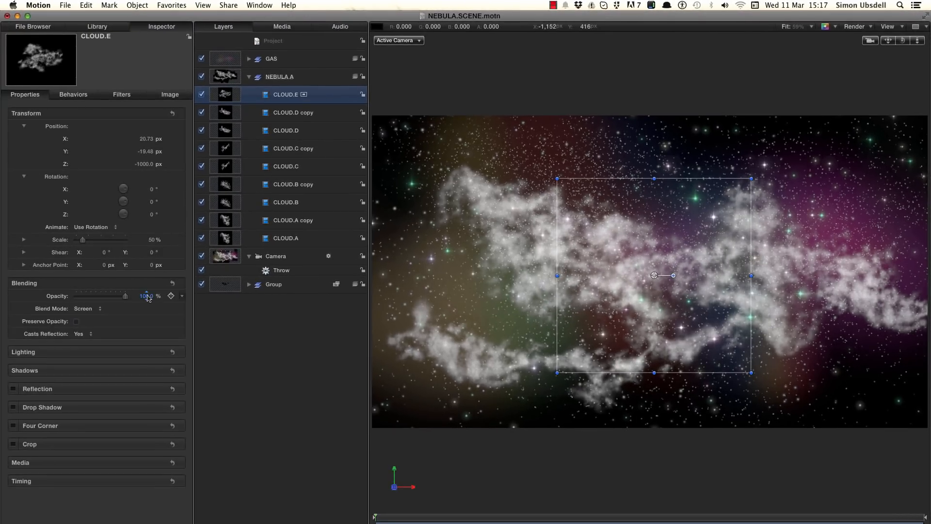
# Step: Set CLOUD.E's opacity to 50%, and hide the canvas overlays before saving the project
pyautogui.click(147, 296)
pyautogui.write('50')
pyautogui.press('Return')
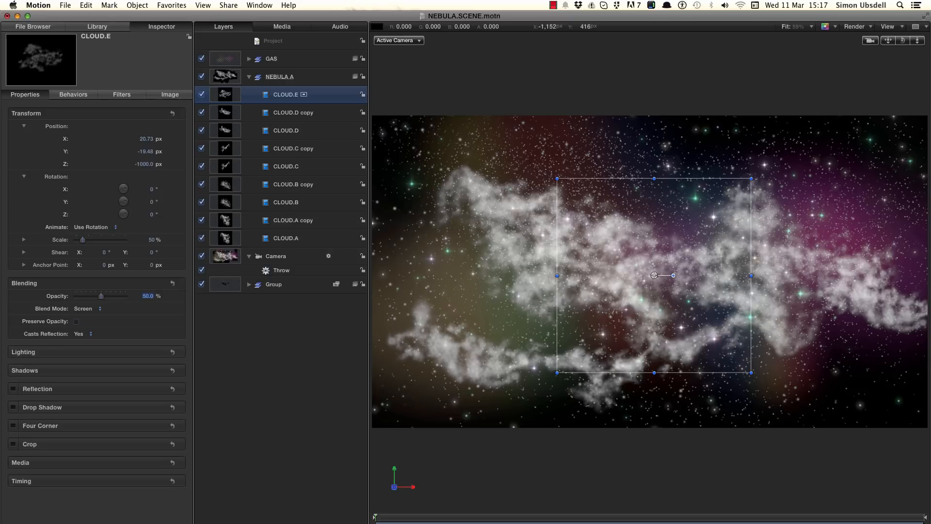
pyautogui.press('super+slash')
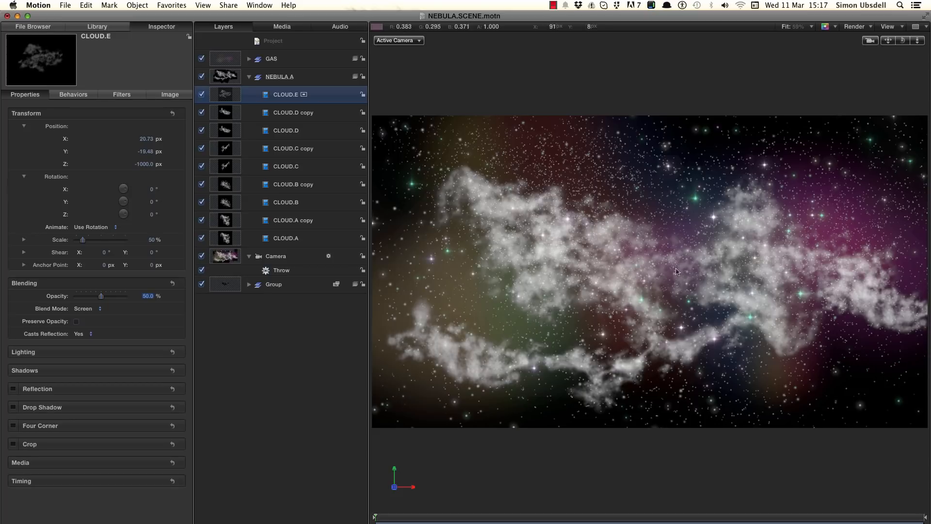
pyautogui.press('super+s')
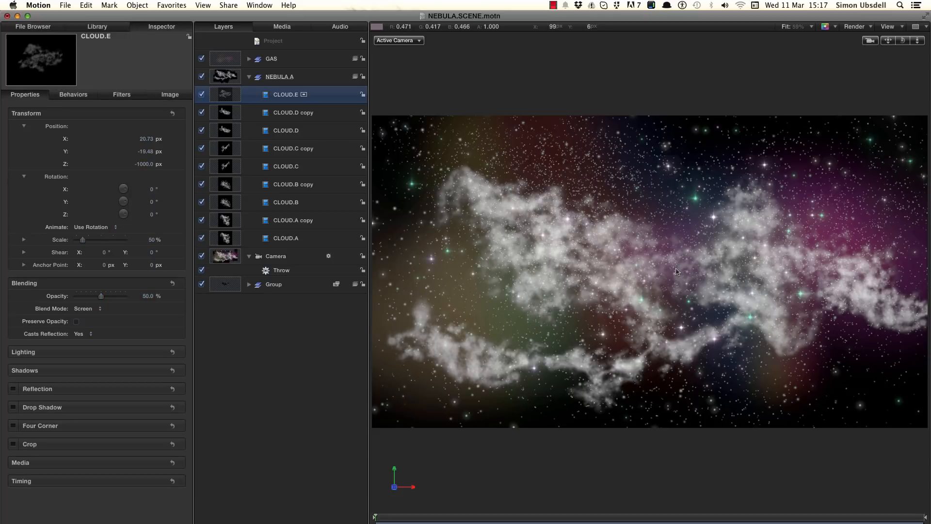
# Step: Duplicate CLOUD.E onto the far left edge of the nebula and set the copy's opacity to 75%
pyautogui.press('super+d')
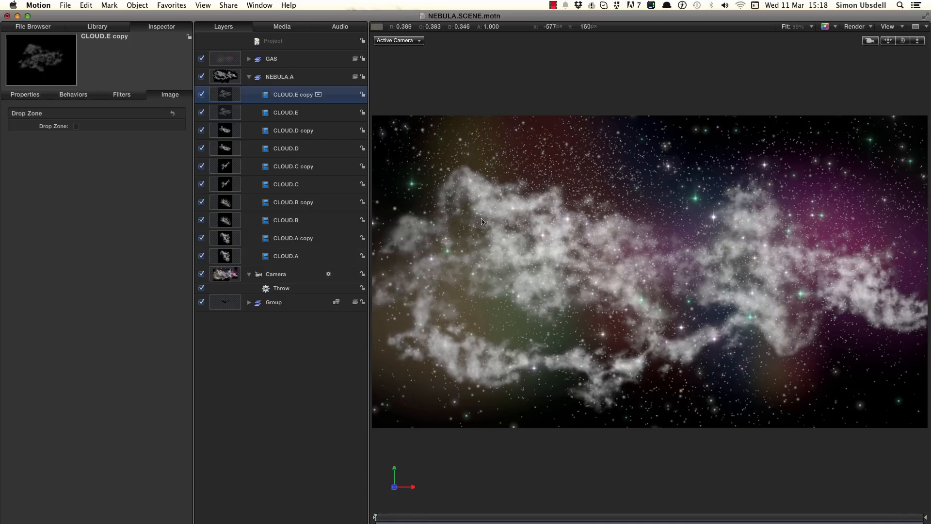
pyautogui.click(31, 97)
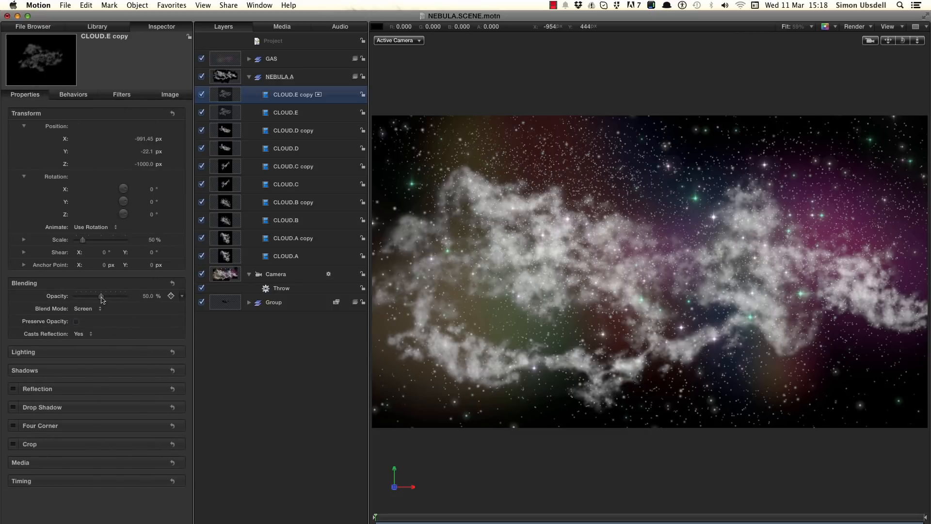
pyautogui.moveTo(101, 299)
pyautogui.mouseDown()
pyautogui.moveTo(158, 299)
pyautogui.moveTo(116, 298)
pyautogui.mouseUp()
pyautogui.doubleClick(143, 297)
pyautogui.write('75')
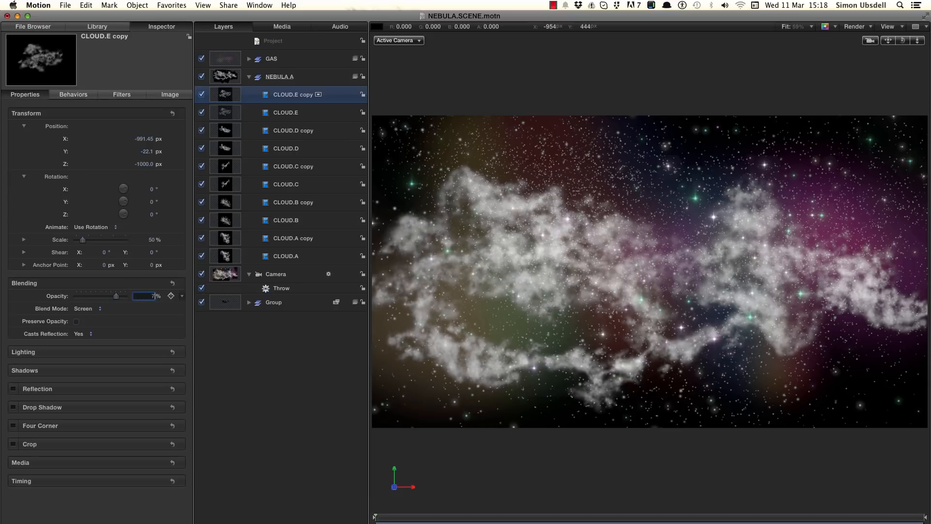
pyautogui.press('Return')
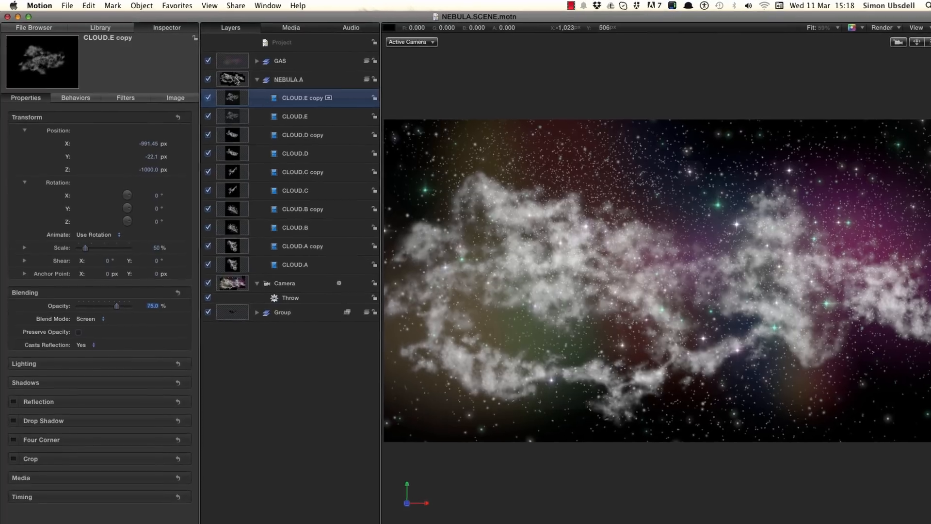
# Step: Apply the Color Balance filter from the Color Correction category to the NEBULA A group
pyautogui.click(229, 78)
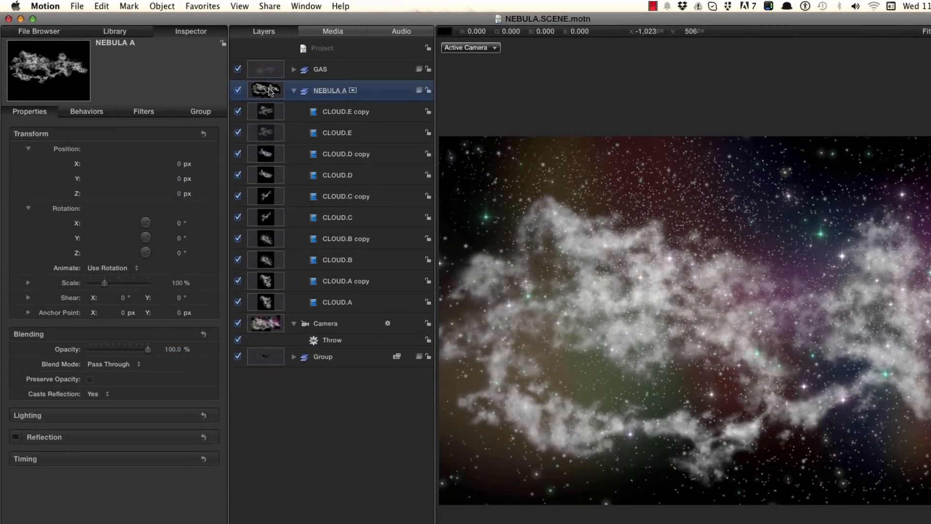
pyautogui.press('super+2')
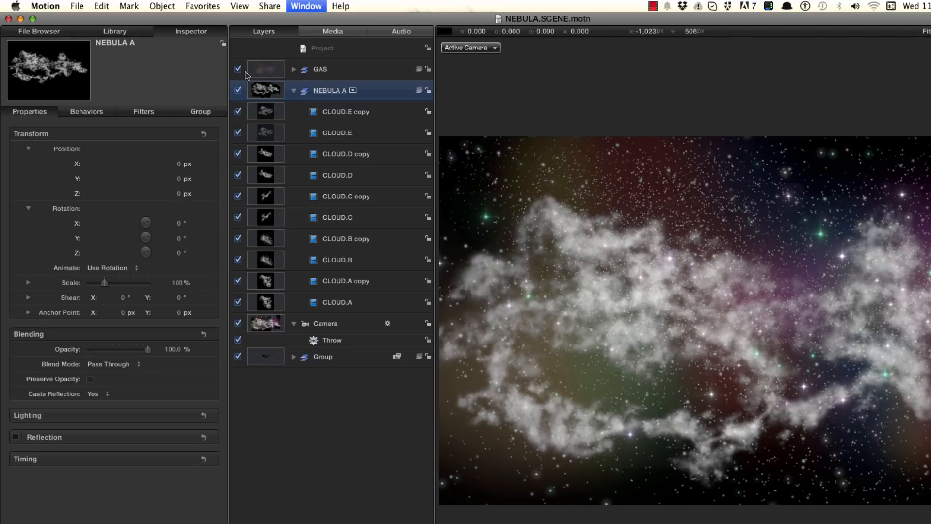
pyautogui.click(25, 134)
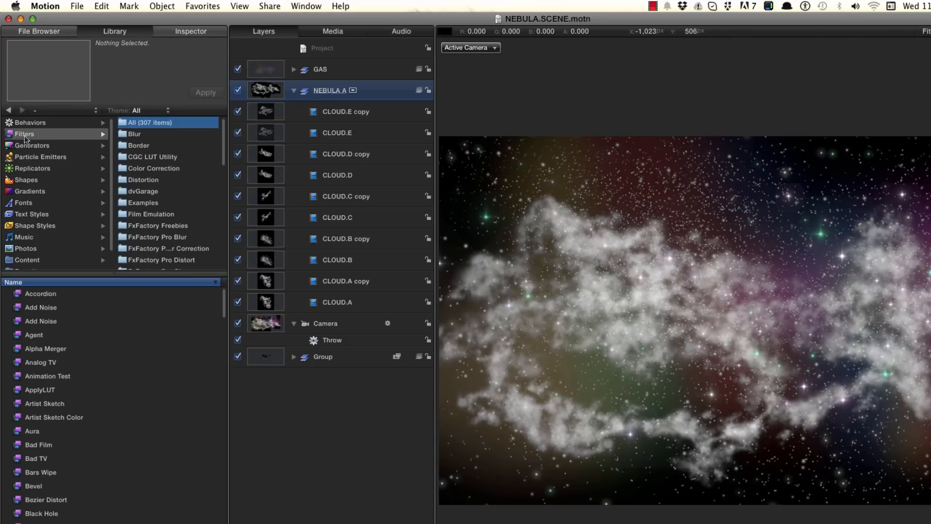
pyautogui.click(164, 170)
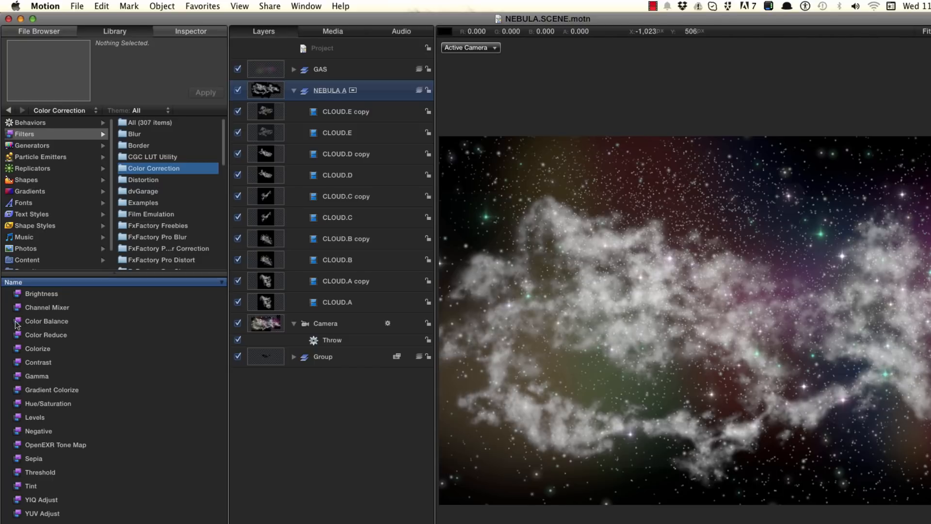
pyautogui.moveTo(18, 323); pyautogui.dragTo(295, 104)
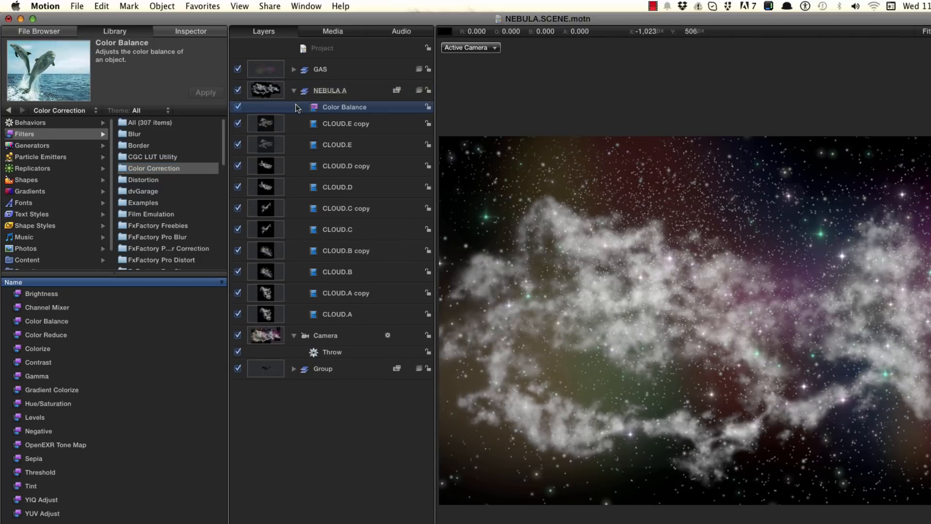
# Step: Set the Color Balance midtones of NEBULA A to a magenta-purple
pyautogui.press('F3')
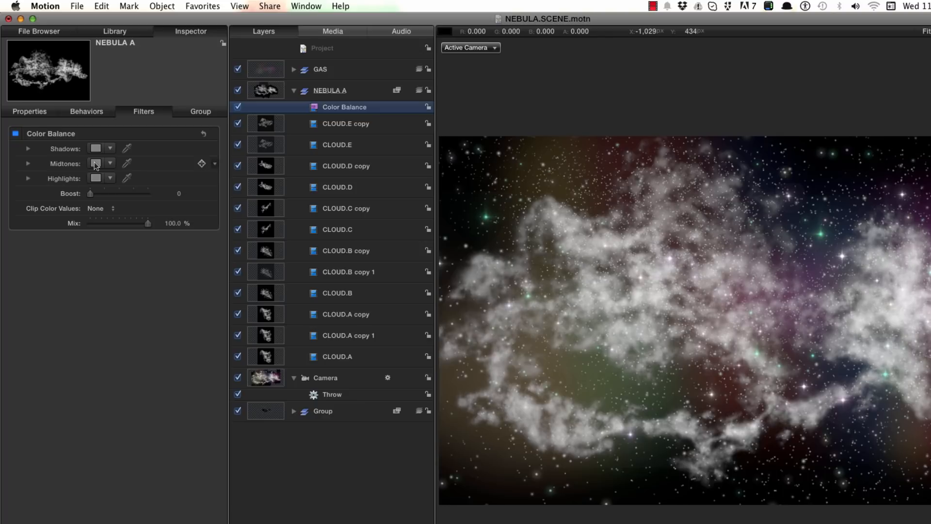
pyautogui.click(95, 164)
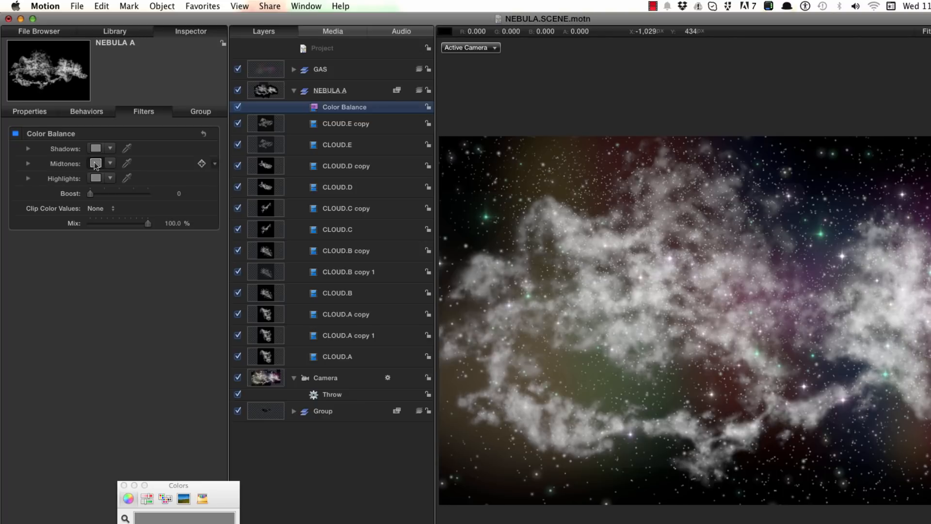
pyautogui.moveTo(290, 16); pyautogui.dragTo(359, 85)
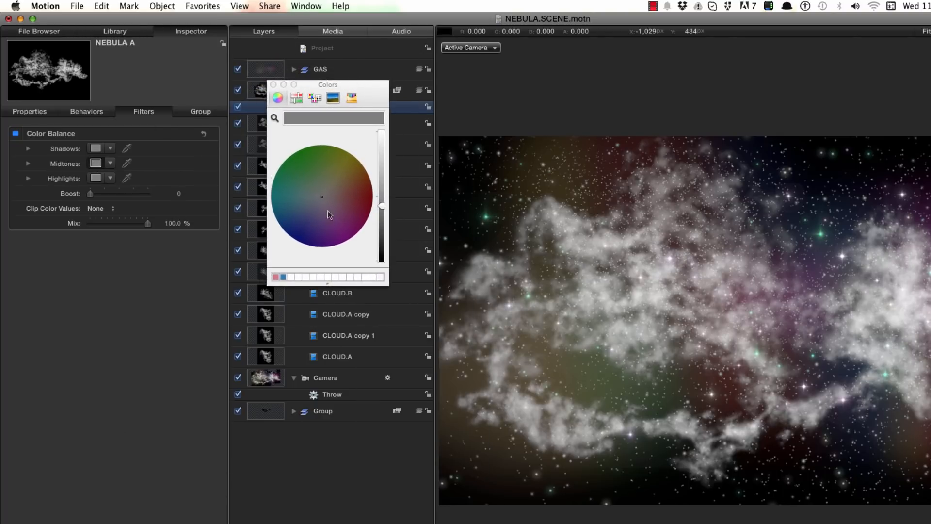
pyautogui.moveTo(325, 202); pyautogui.dragTo(342, 225)
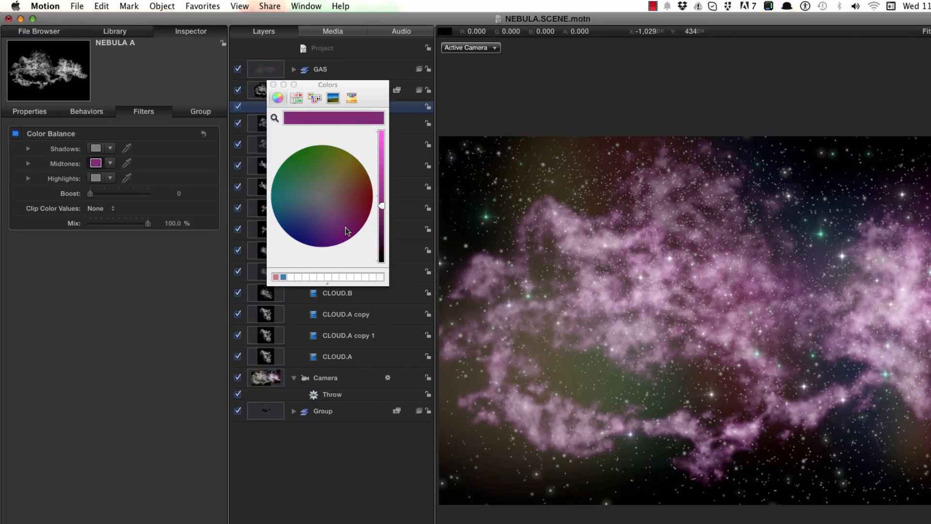
# Step: Set the Color Balance highlights to a dark blue
pyautogui.click(96, 178)
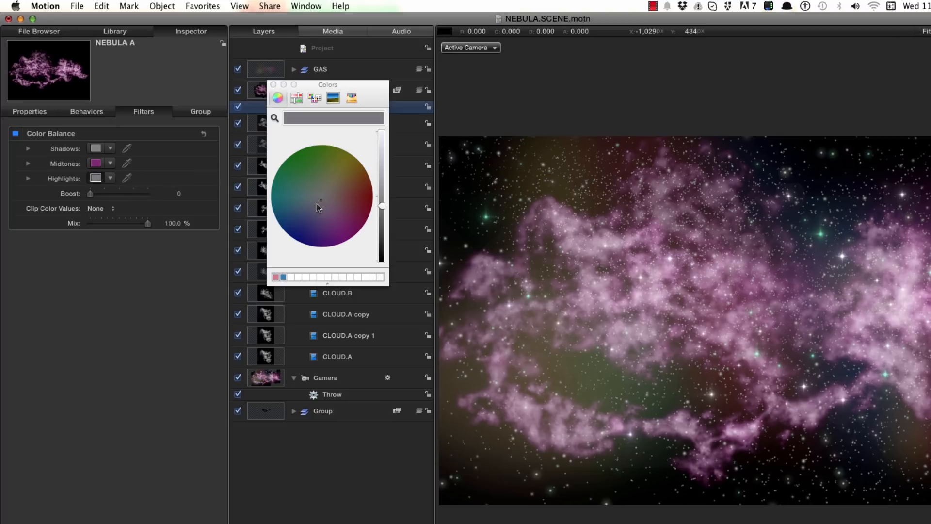
pyautogui.moveTo(316, 203); pyautogui.dragTo(294, 233)
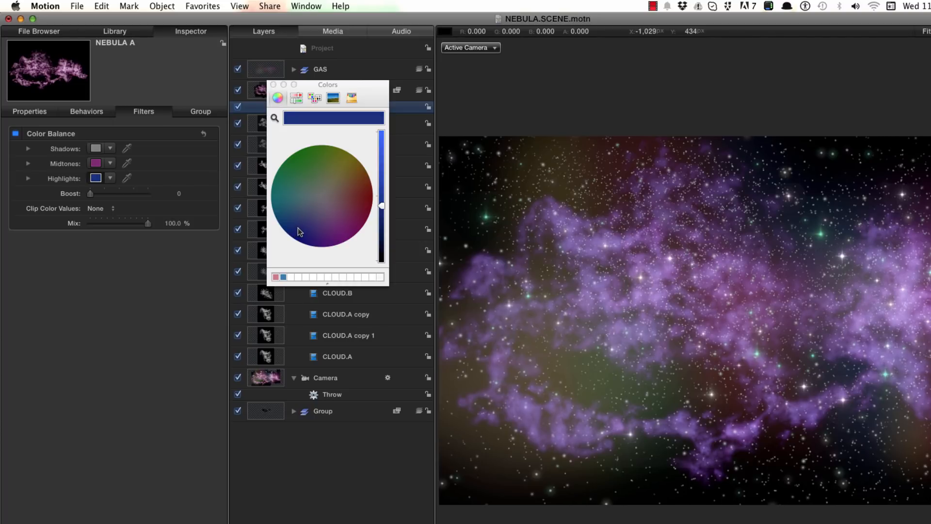
pyautogui.click(274, 85)
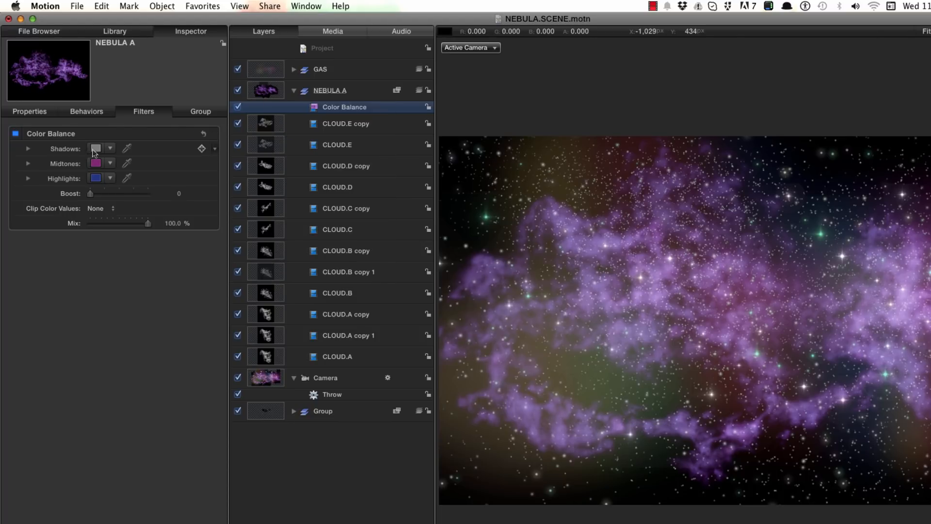
# Step: Try a deep blue for the Color Balance shadows and reset the parameter to its default
pyautogui.click(97, 149)
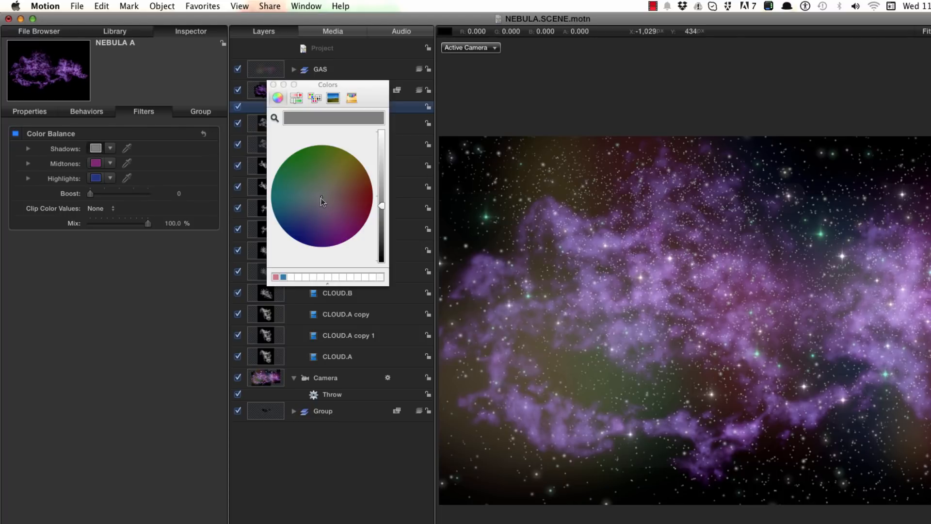
pyautogui.click(350, 167)
pyautogui.moveTo(350, 167)
pyautogui.mouseDown()
pyautogui.moveTo(370, 129)
pyautogui.moveTo(297, 261)
pyautogui.mouseUp()
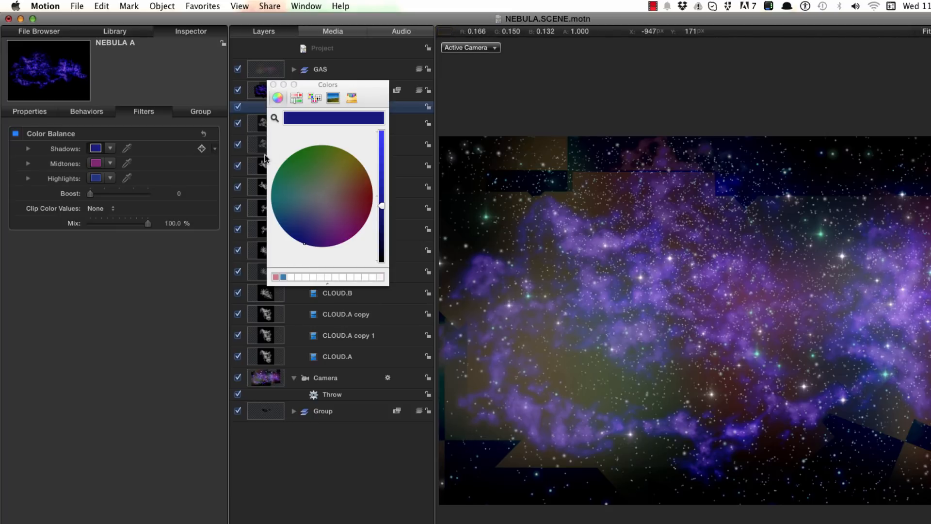
pyautogui.click(214, 146)
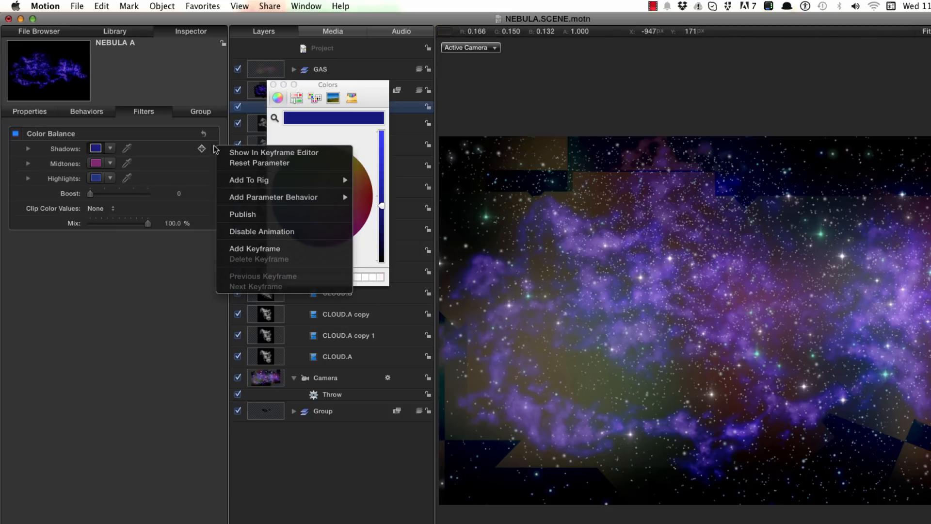
pyautogui.click(258, 163)
pyautogui.click(273, 84)
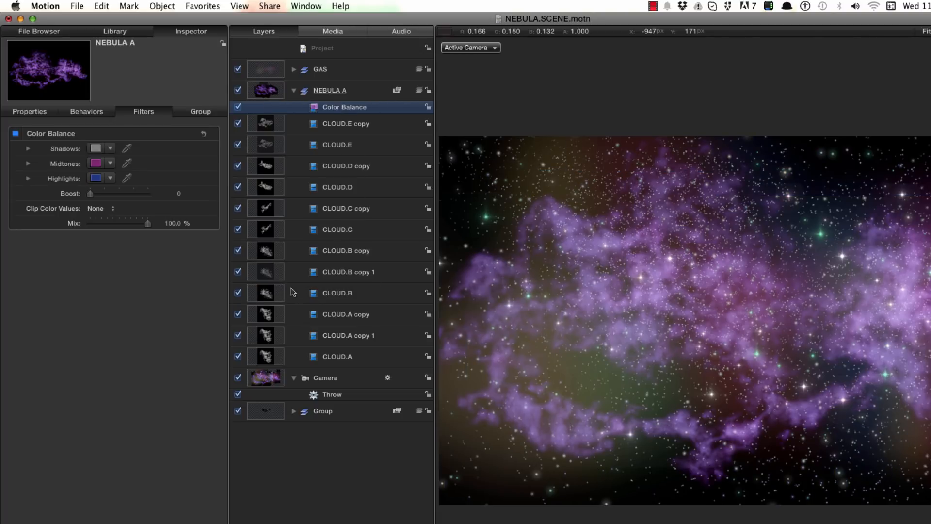
# Step: Create a new empty group directly above the NEBULA A group
pyautogui.click(262, 89)
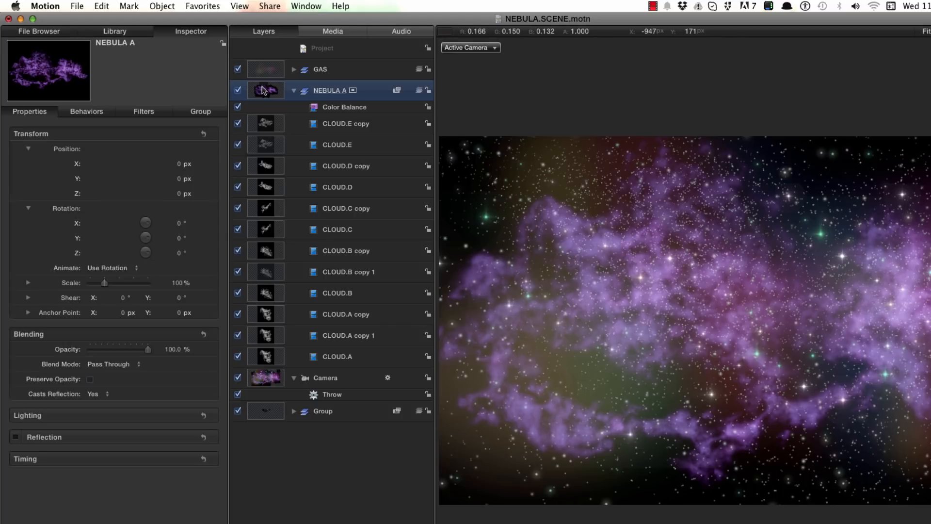
pyautogui.press('super+shift+n')
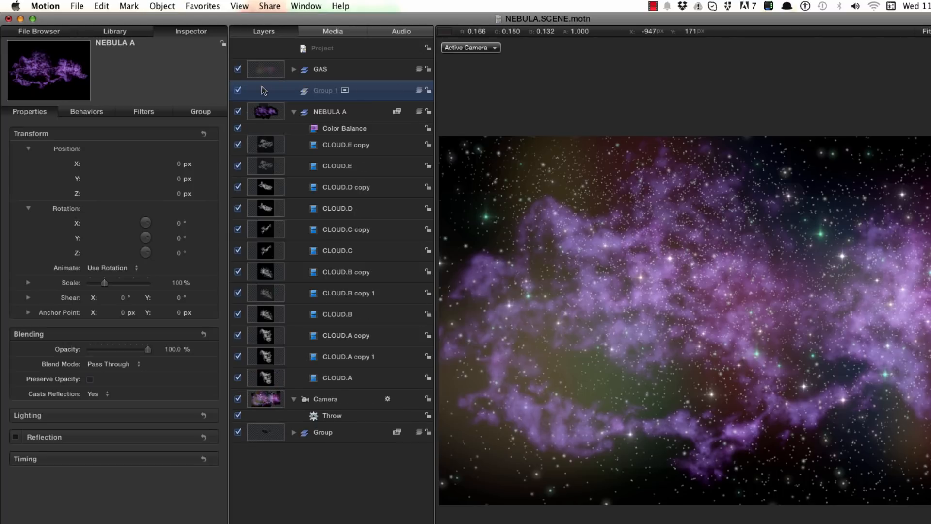
# Step: Add the CLOUD.A through CLOUD.E movies to the new empty group and rename the group NEBULA B
pyautogui.click(40, 32)
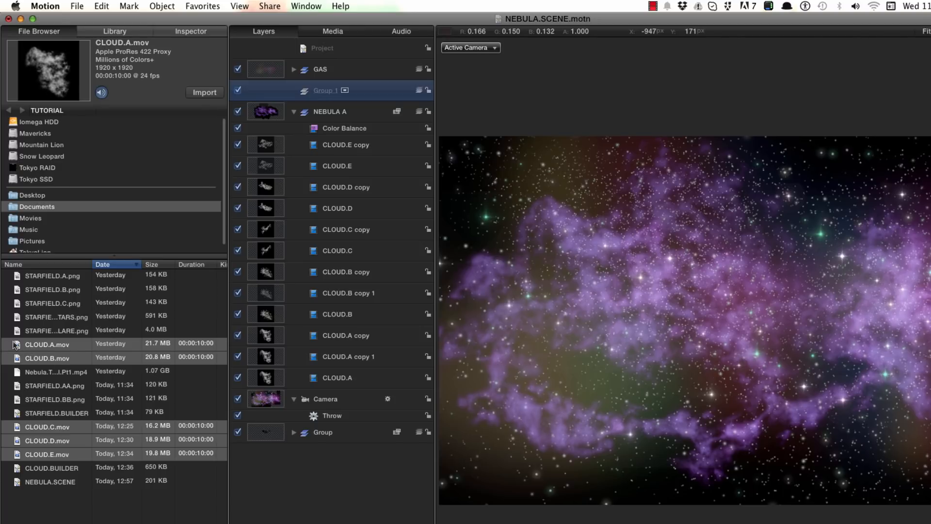
pyautogui.moveTo(17, 345); pyautogui.dragTo(320, 93)
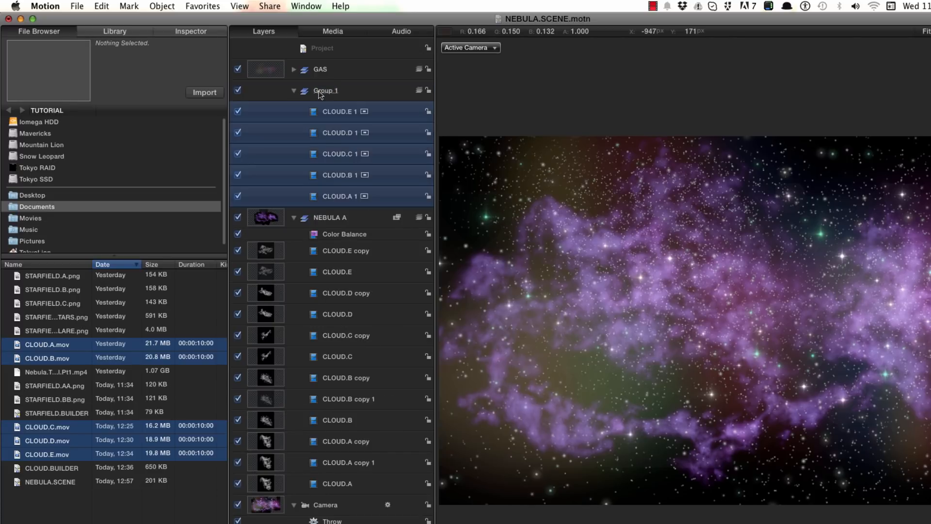
pyautogui.click(347, 92)
pyautogui.doubleClick(347, 92)
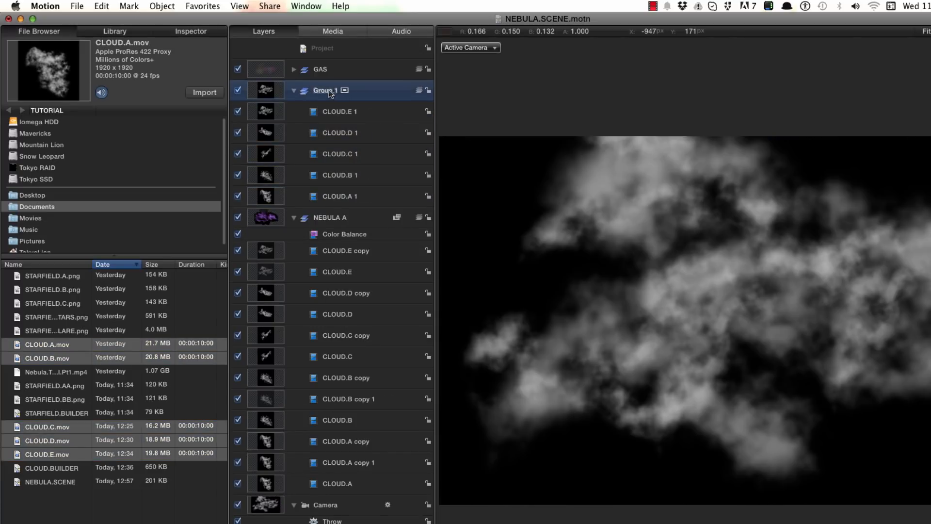
pyautogui.write('BEBULA B')
pyautogui.press('Return')
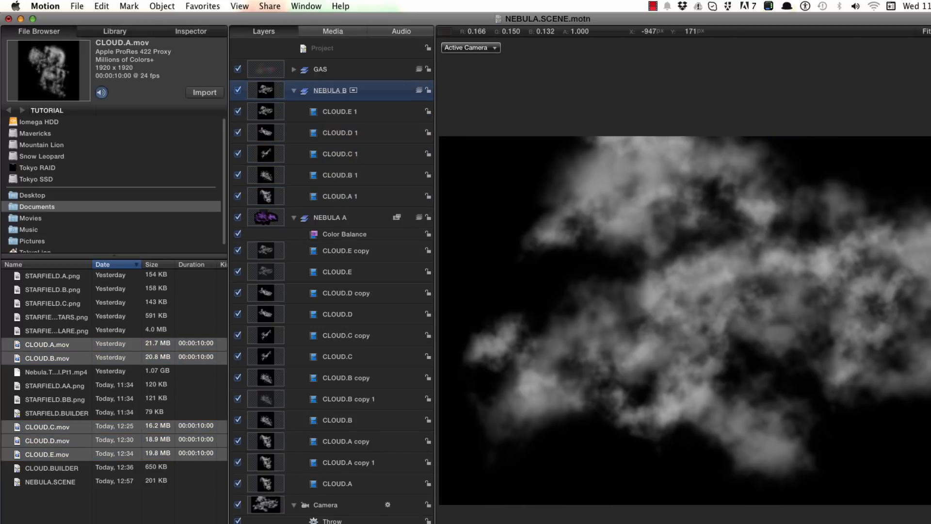
# Step: Set all five clouds in NEBULA B to the Screen blend mode and a Z position of -1500 px
pyautogui.click(266, 114)
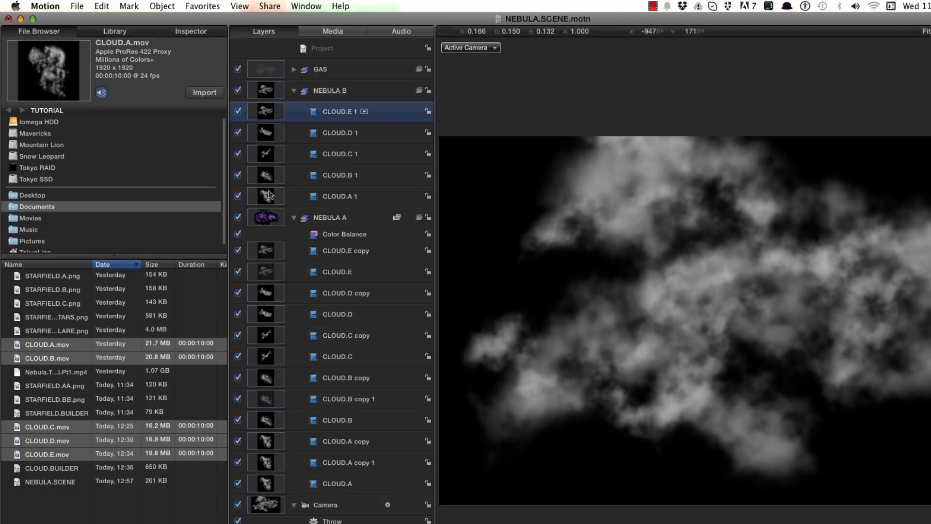
pyautogui.keyDown('shift'); pyautogui.click(269, 194); pyautogui.keyUp('shift')
pyautogui.press('super+3')
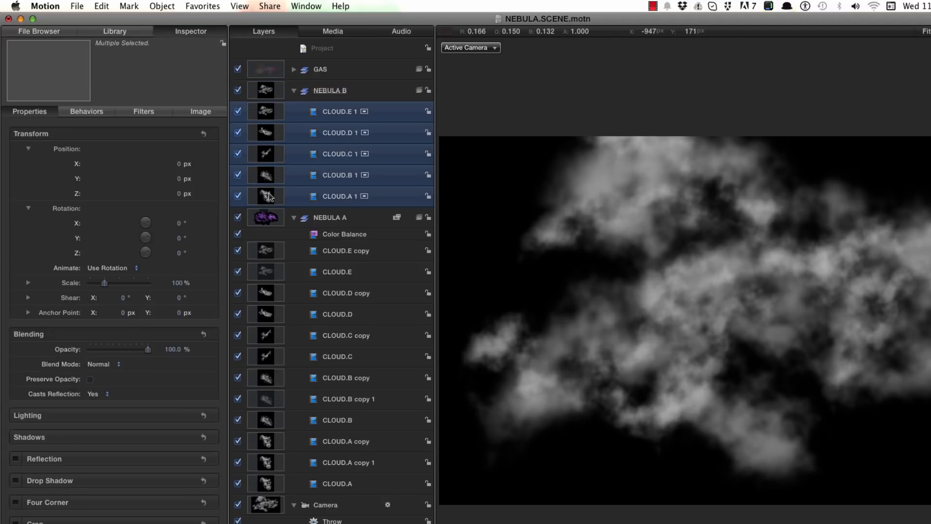
pyautogui.click(99, 364)
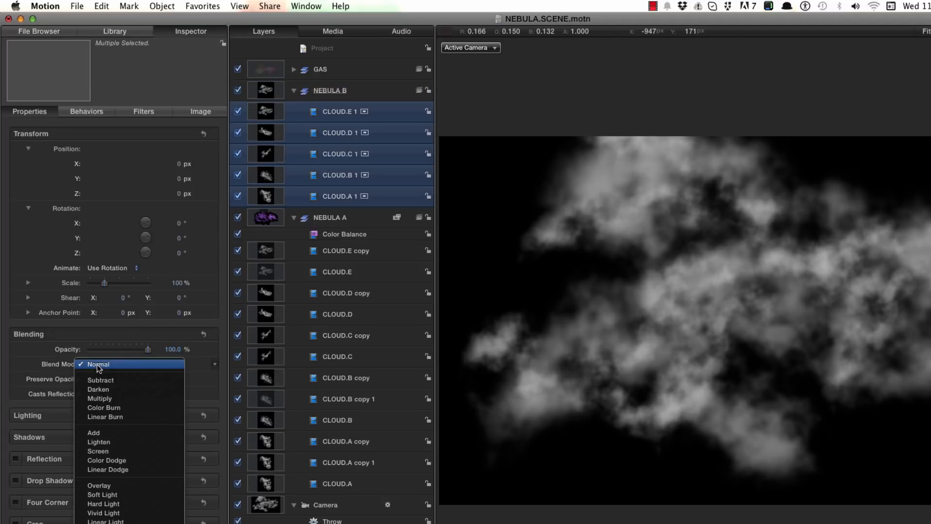
pyautogui.click(108, 451)
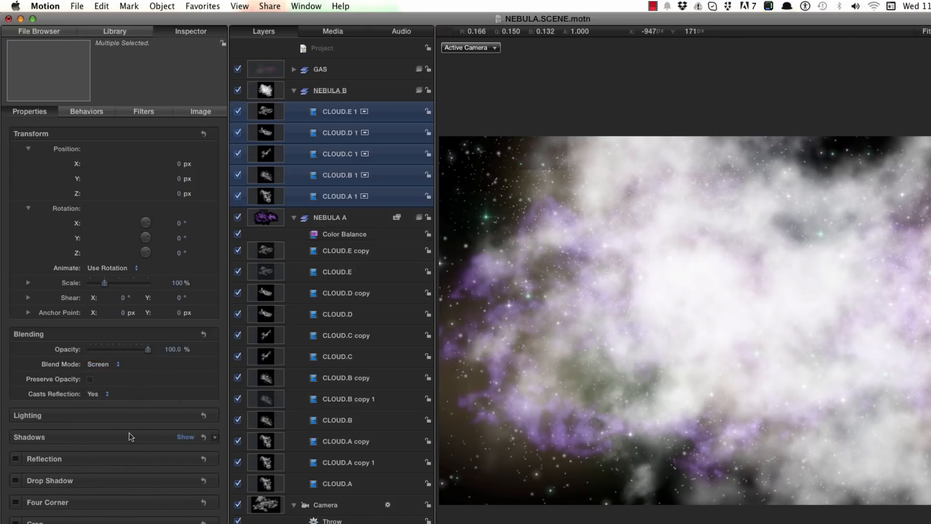
pyautogui.click(179, 193)
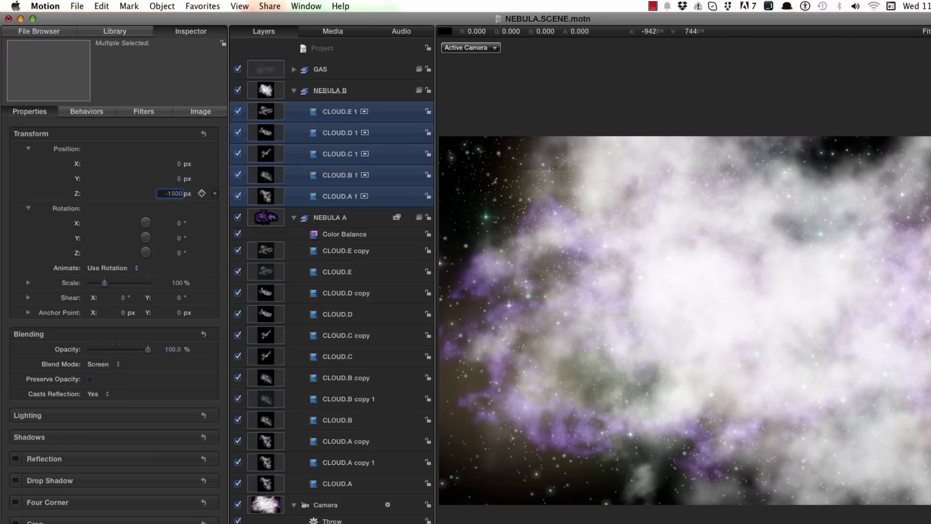
pyautogui.press('Return')
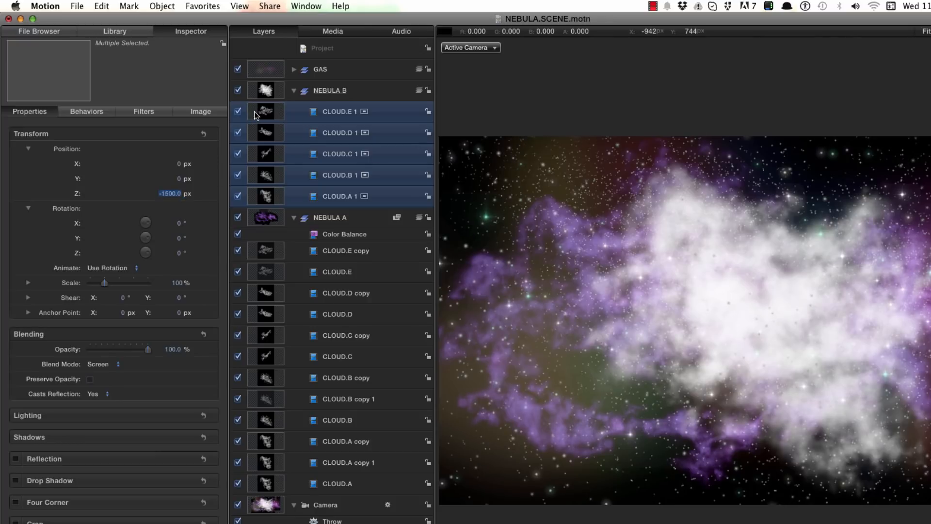
# Step: Hide every NEBULA B cloud except CLOUD.A 1 and apply the Color Balance filter to the NEBULA B group
pyautogui.keyDown('alt'); pyautogui.click(237, 196); pyautogui.keyUp('alt')
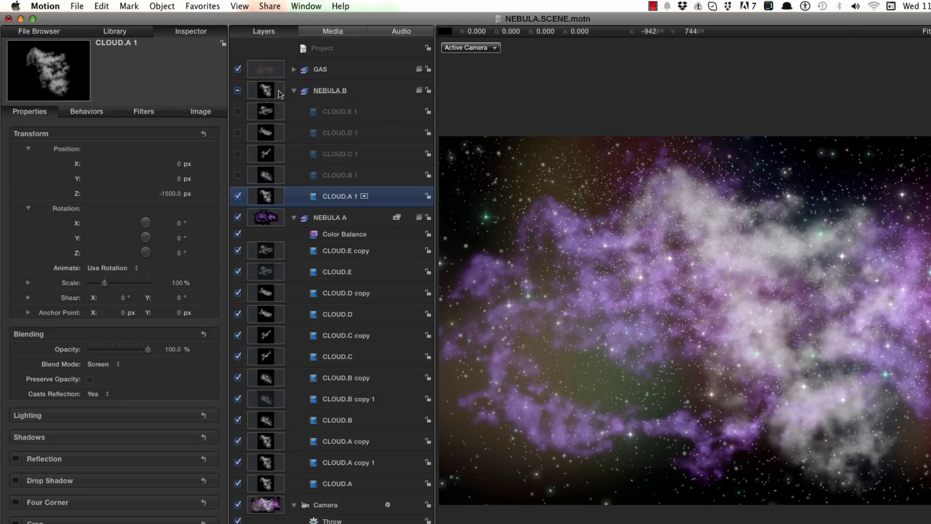
pyautogui.press('super+2')
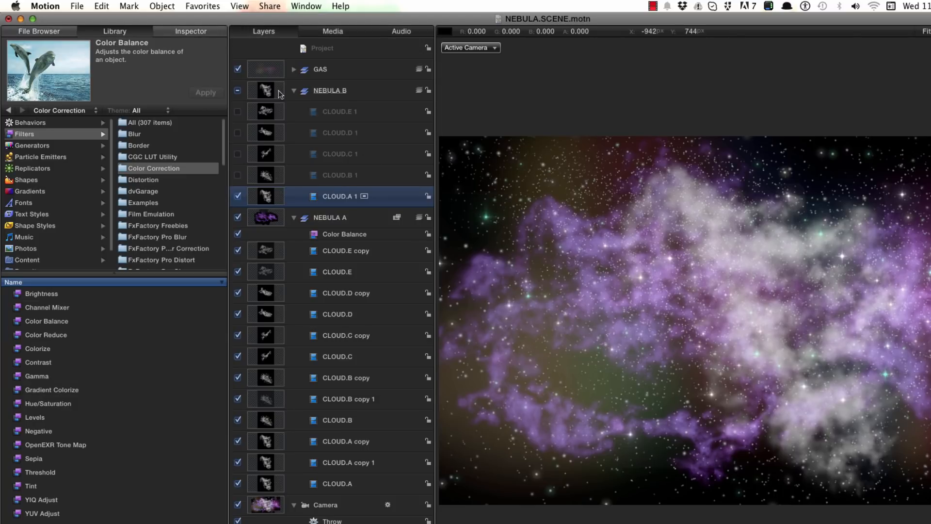
pyautogui.click(49, 321)
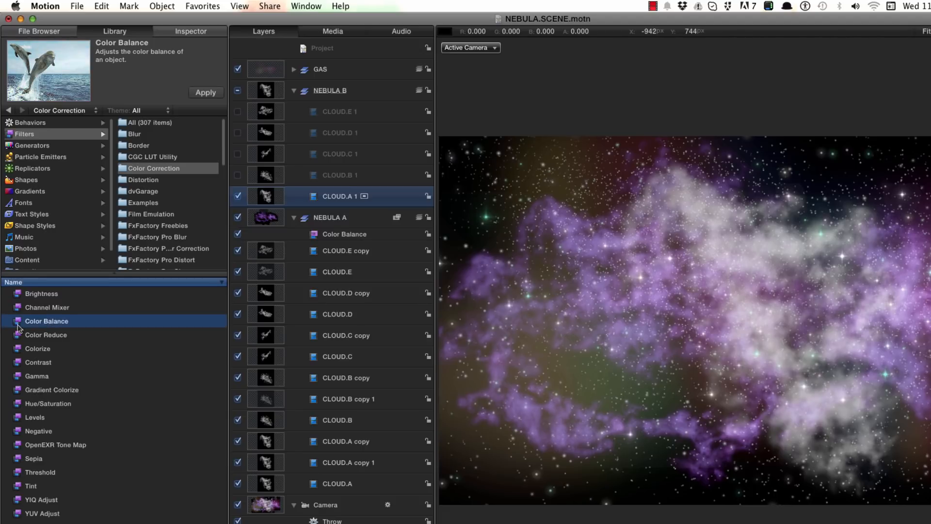
pyautogui.moveTo(20, 326); pyautogui.dragTo(279, 98)
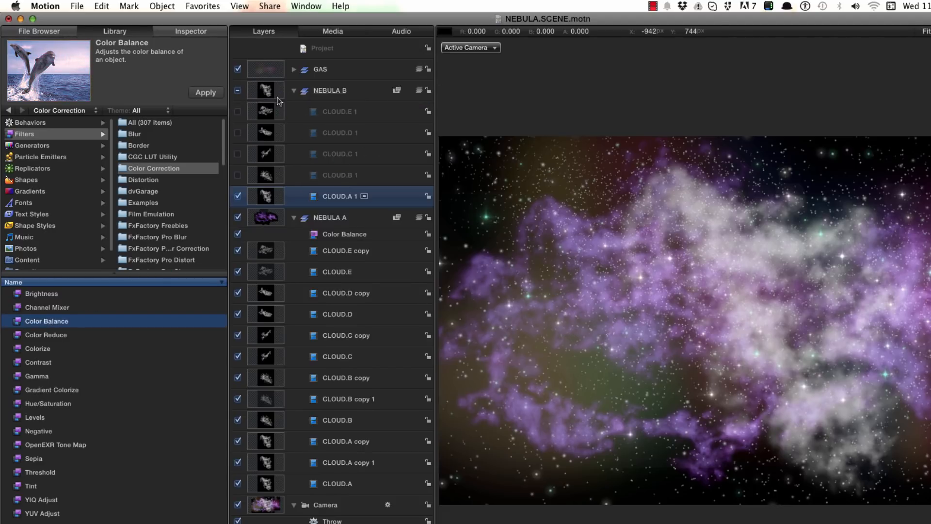
# Step: Move the NEBULA B group below NEBULA A in the layer order and collapse NEBULA A
pyautogui.click(261, 91)
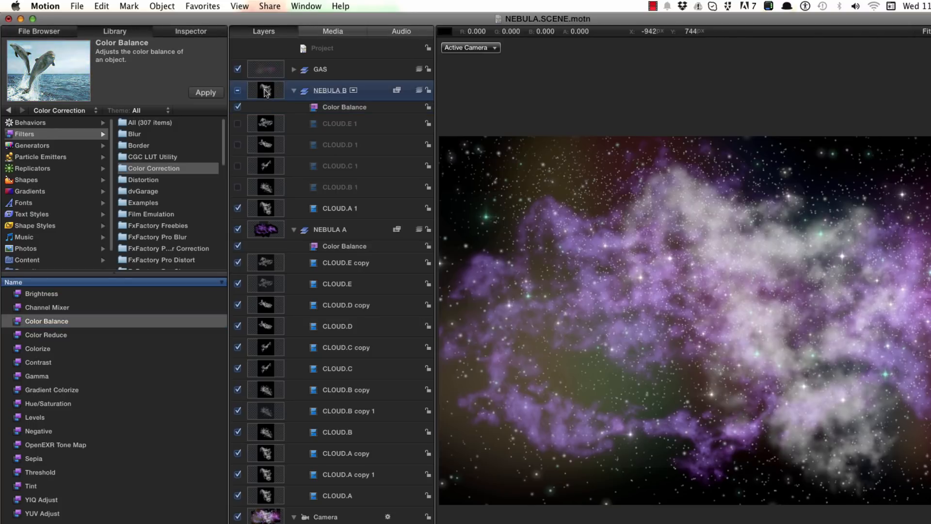
pyautogui.press('super+bracketleft')
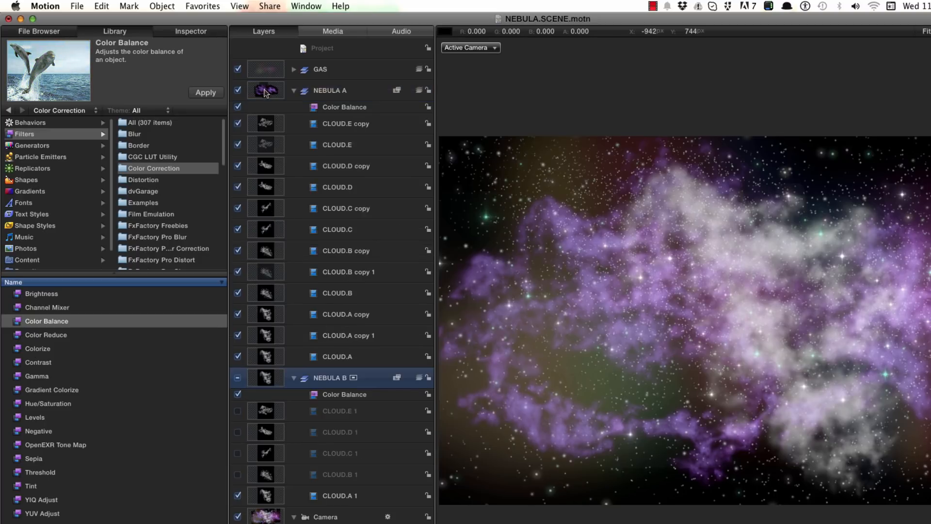
pyautogui.click(293, 91)
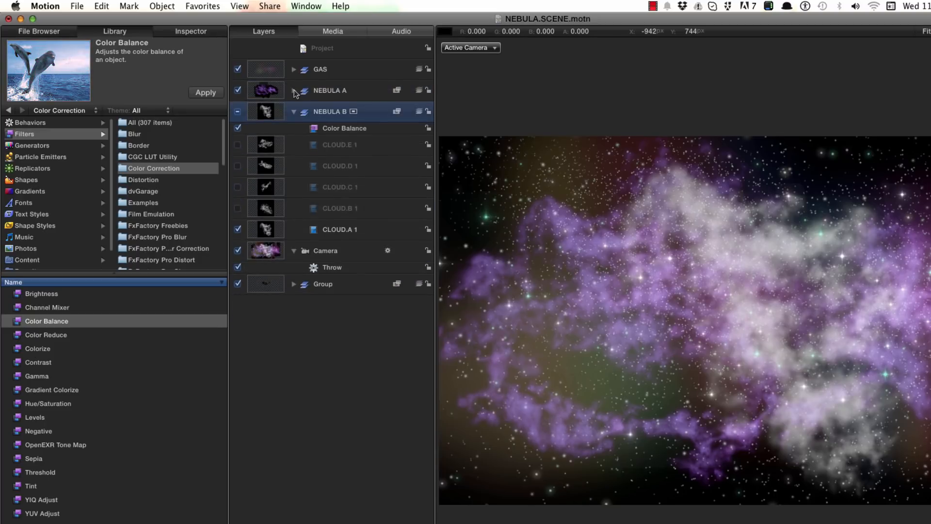
# Step: Set the NEBULA B Color Balance midtones to a dark magenta and the highlights to a dark red
pyautogui.click(341, 129)
pyautogui.press('super+3')
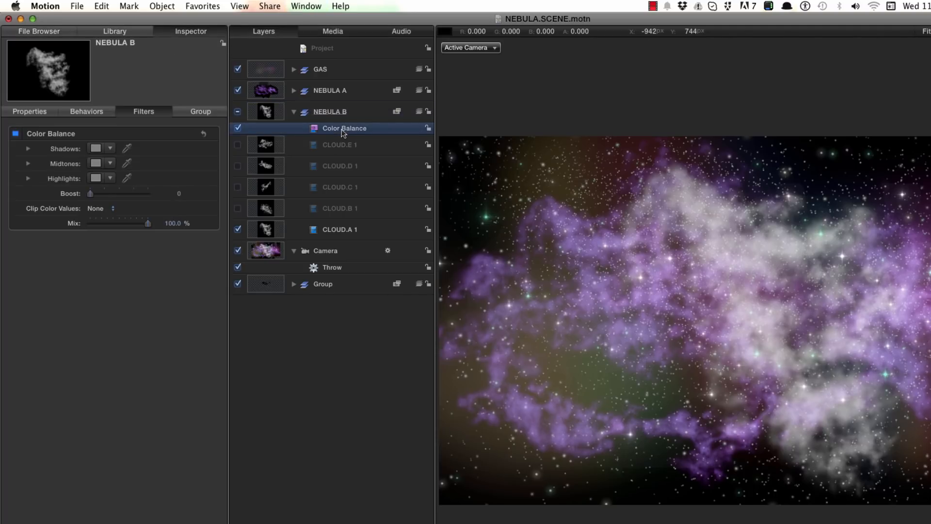
pyautogui.click(95, 163)
pyautogui.moveTo(320, 194); pyautogui.dragTo(366, 226)
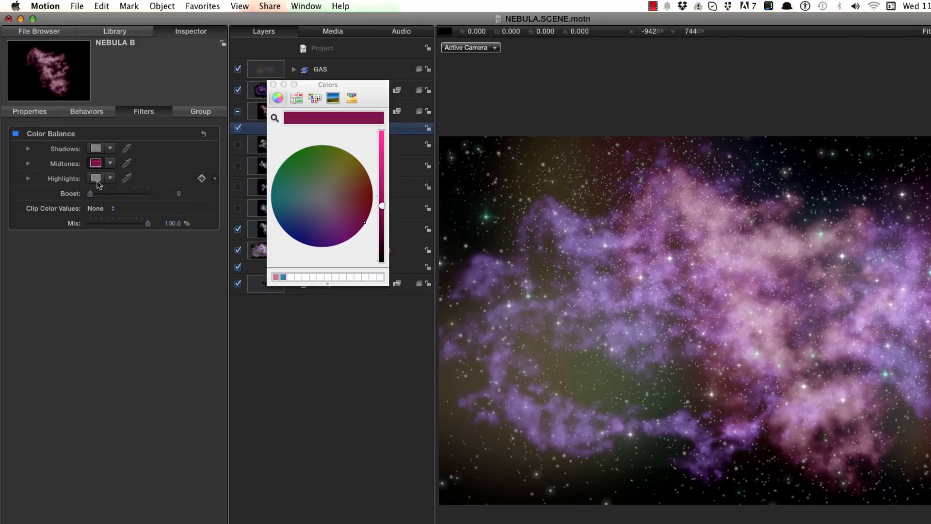
pyautogui.click(96, 178)
pyautogui.moveTo(319, 200); pyautogui.dragTo(362, 198)
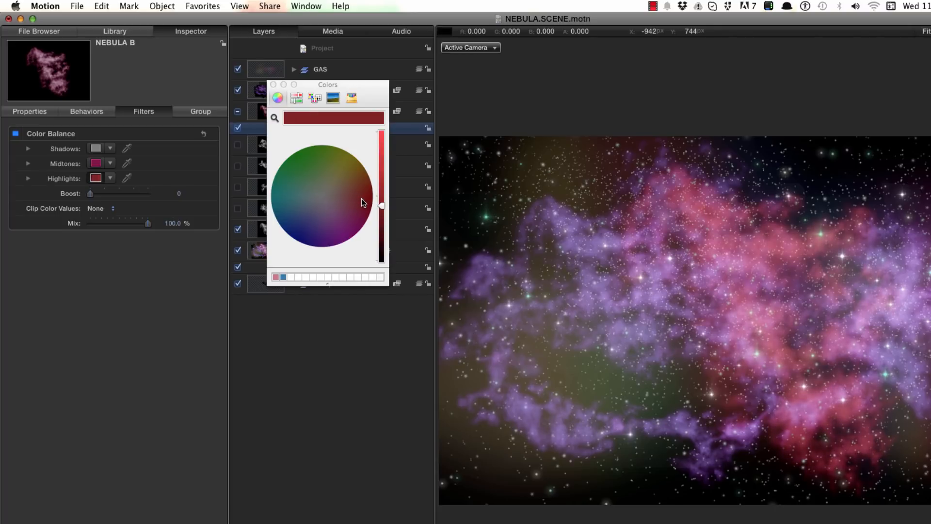
pyautogui.click(273, 84)
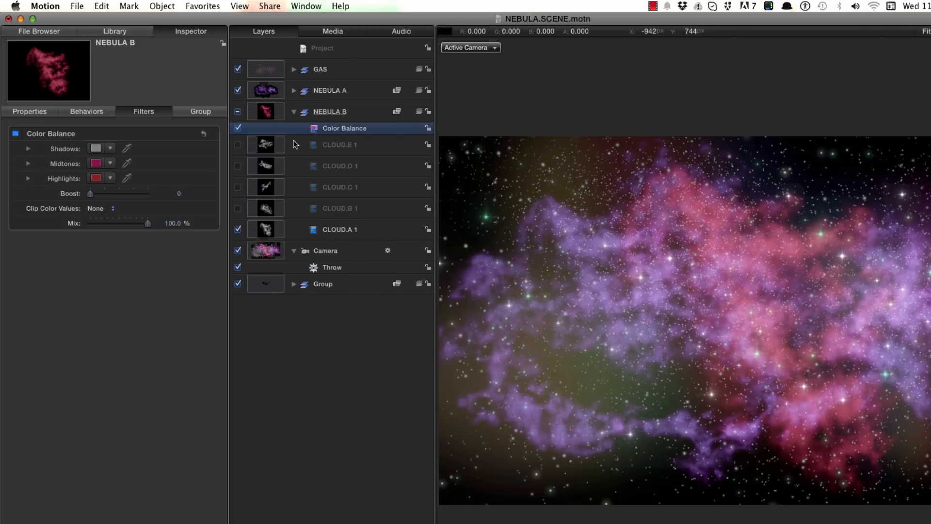
# Step: Shrink CLOUD.A 1 slightly toward its upper-left corner and set its opacity to 75%
pyautogui.click(262, 234)
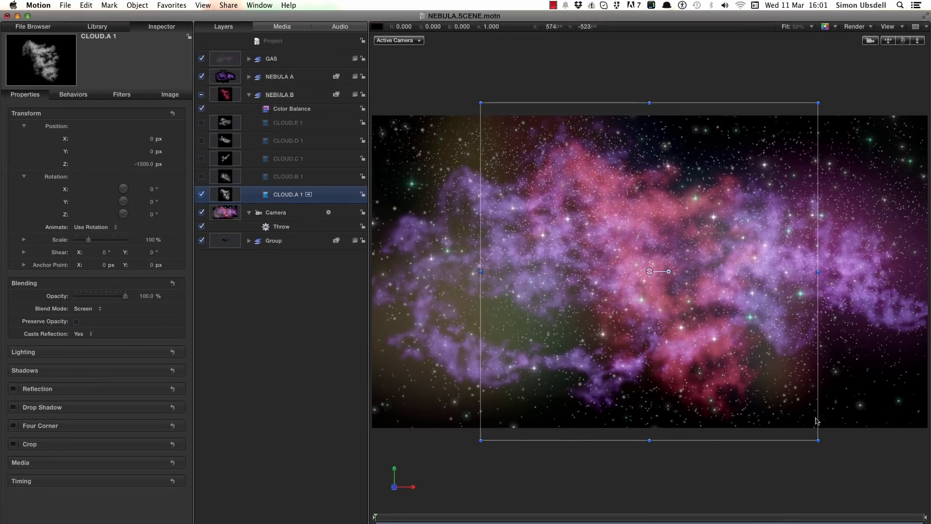
pyautogui.moveTo(817, 440); pyautogui.dragTo(762, 405)
pyautogui.click(146, 296)
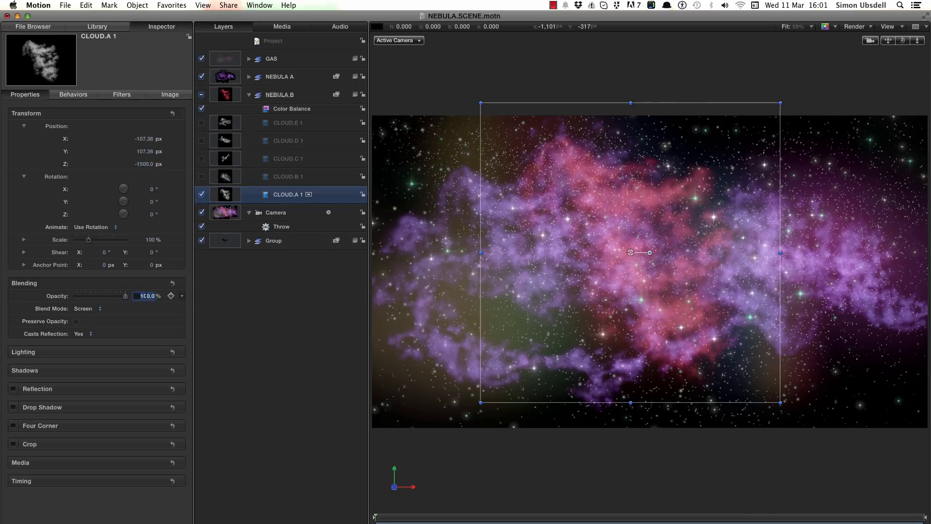
pyautogui.write('75')
pyautogui.press('Return')
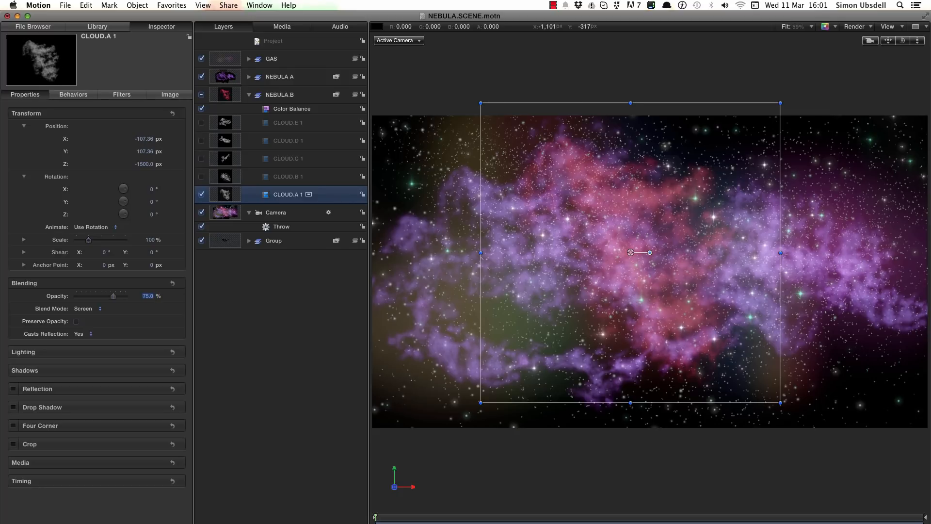
pyautogui.press('super+slash')
pyautogui.press('super+slash')
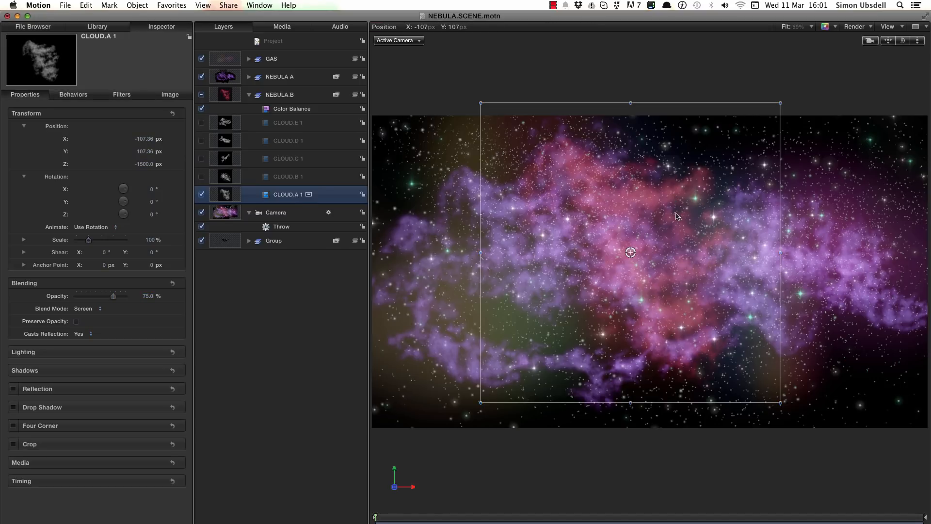
# Step: Duplicate CLOUD.A 1 and place the copy over the left part of the nebula, smaller and rotated to nearly upside down
pyautogui.press('super+d')
pyautogui.moveTo(684, 216); pyautogui.dragTo(586, 243)
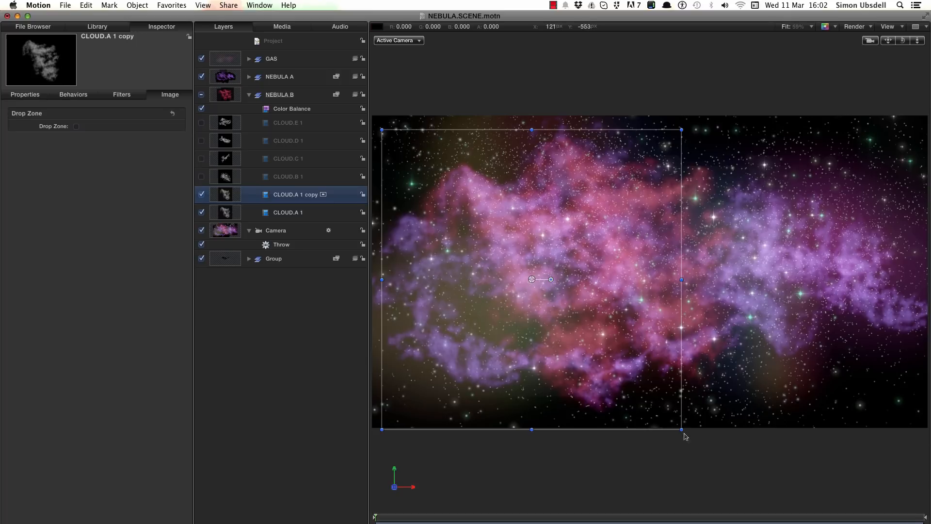
pyautogui.moveTo(682, 430); pyautogui.dragTo(608, 357)
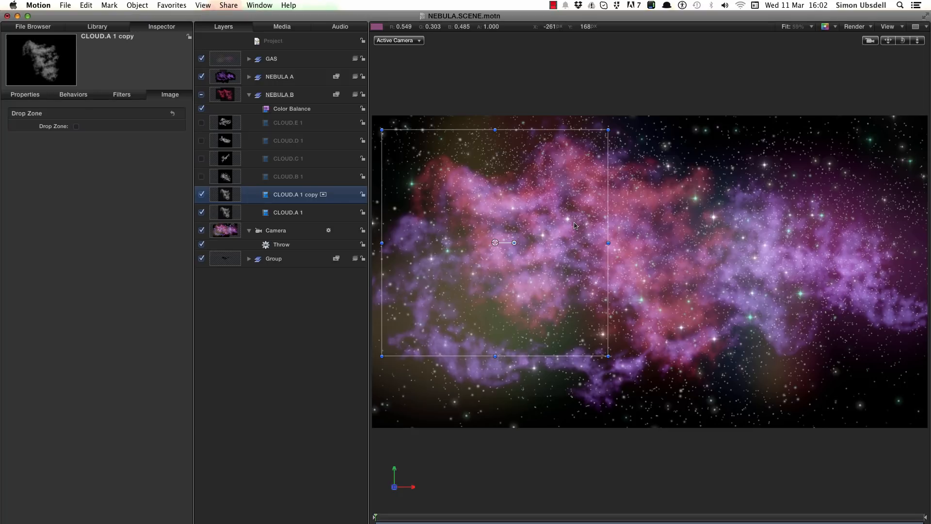
pyautogui.moveTo(514, 242); pyautogui.dragTo(456, 240)
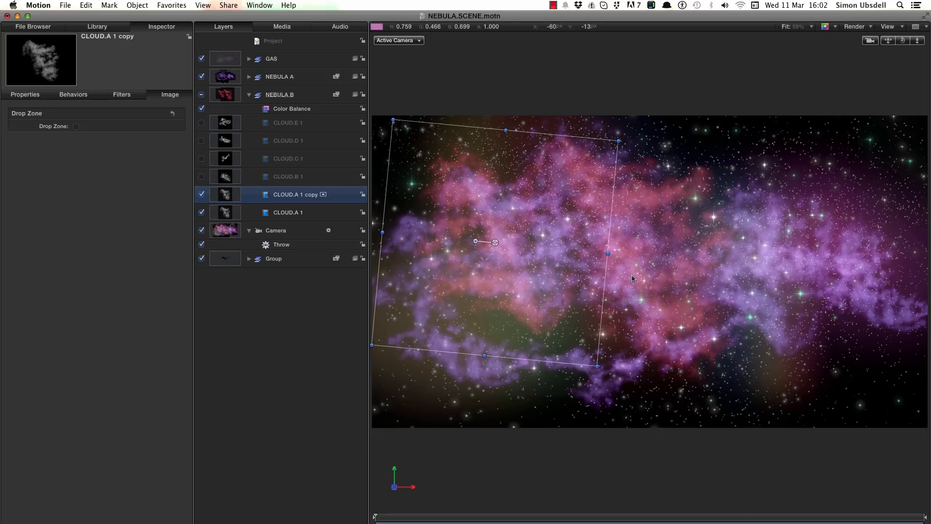
# Step: Show CLOUD.B 1 and place it slightly smaller over the right part of the nebula
pyautogui.click(201, 177)
pyautogui.click(286, 176)
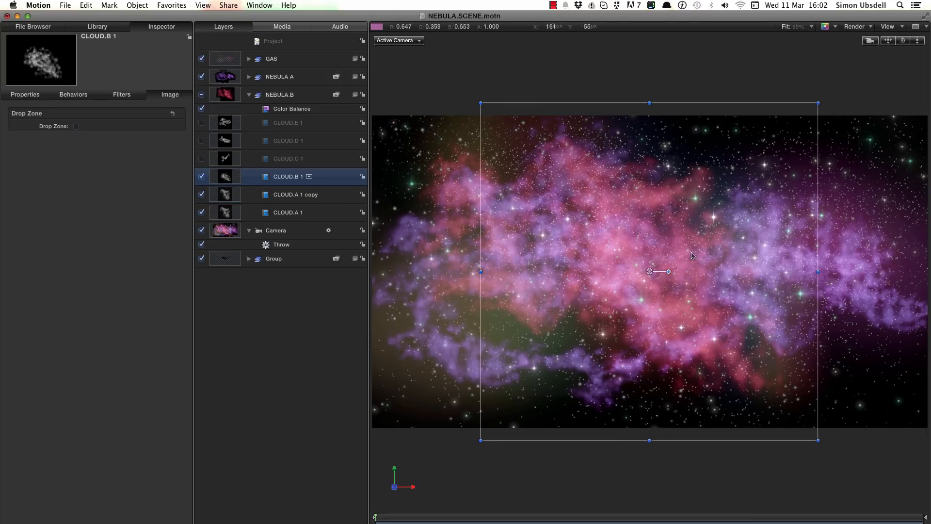
pyautogui.moveTo(676, 255); pyautogui.dragTo(781, 254)
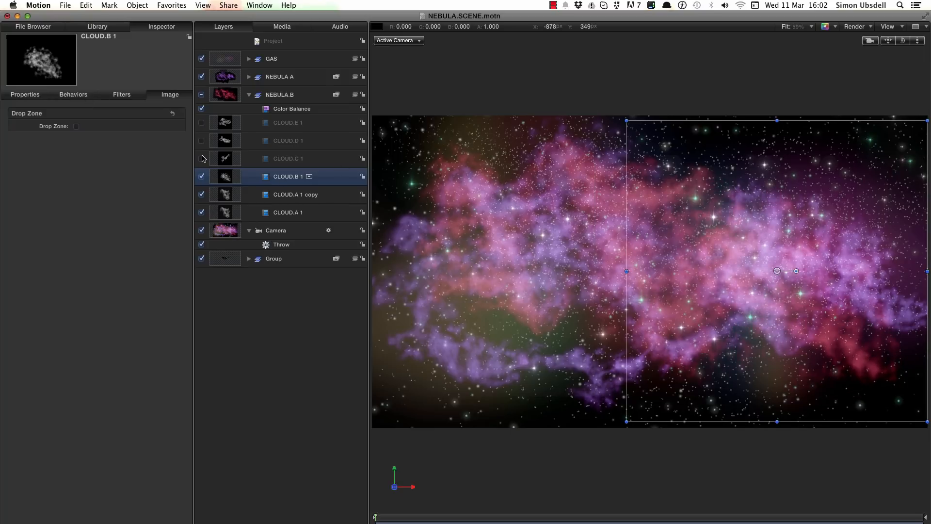
# Step: Show CLOUD.C 1, place it at about X -291, Y -500 px rotated about -36°, and lower its opacity to about 66%
pyautogui.click(202, 158)
pyautogui.click(693, 219)
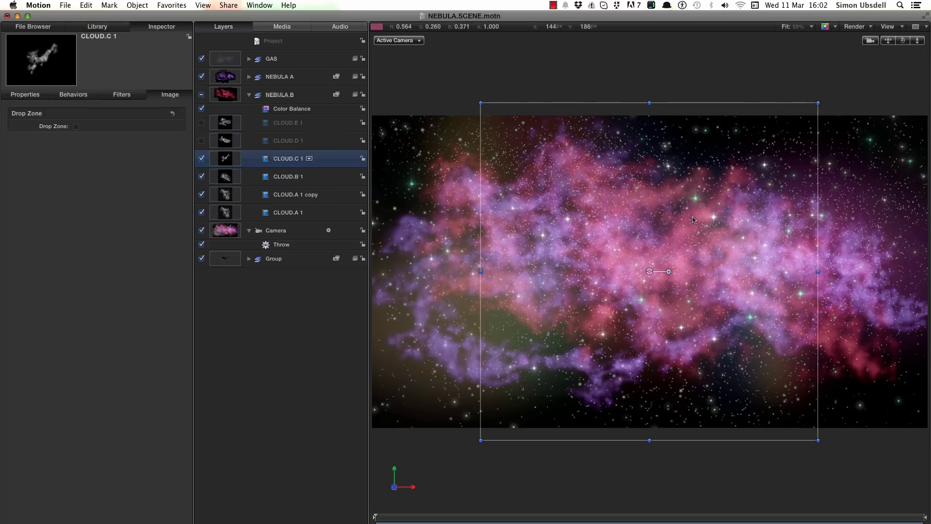
pyautogui.moveTo(694, 219); pyautogui.dragTo(622, 301)
pyautogui.moveTo(602, 354); pyautogui.dragTo(602, 370)
pyautogui.moveTo(604, 336); pyautogui.dragTo(623, 341)
pyautogui.click(25, 95)
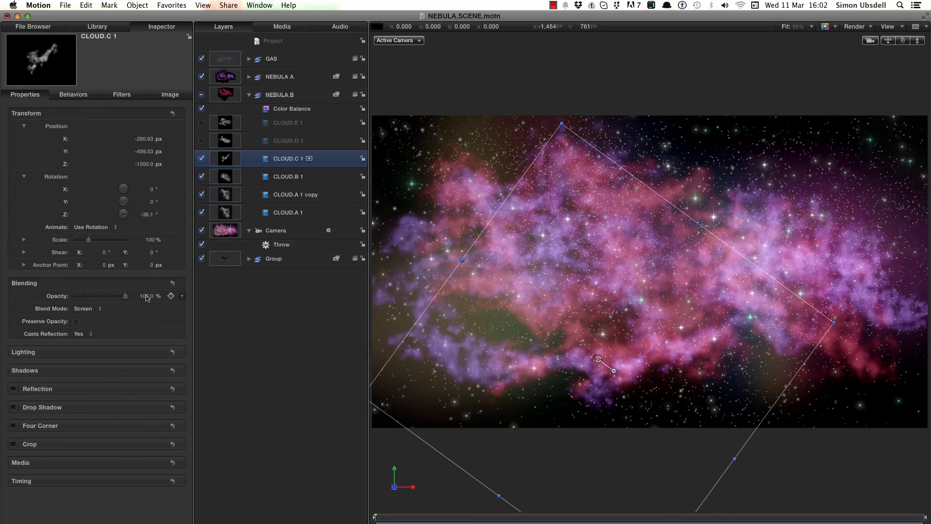
pyautogui.moveTo(147, 296); pyautogui.dragTo(133, 295)
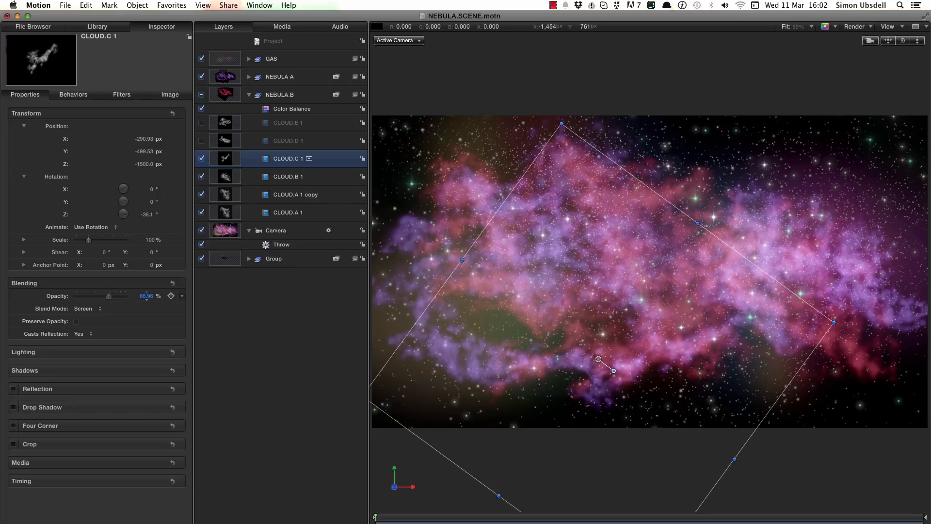
# Step: Show CLOUD.D 1 and move it to the far right of the nebula, at about X 987, Y -18 px
pyautogui.click(201, 140)
pyautogui.click(224, 141)
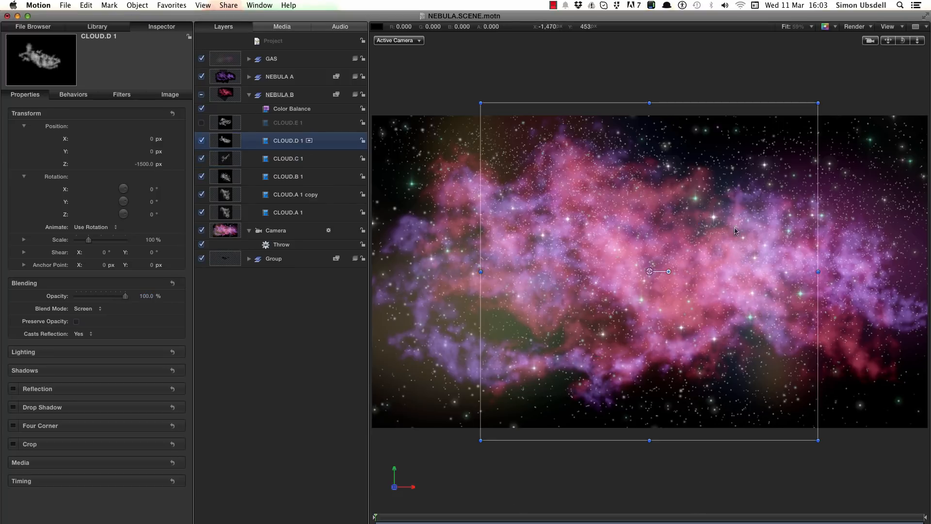
pyautogui.moveTo(669, 264); pyautogui.dragTo(849, 257)
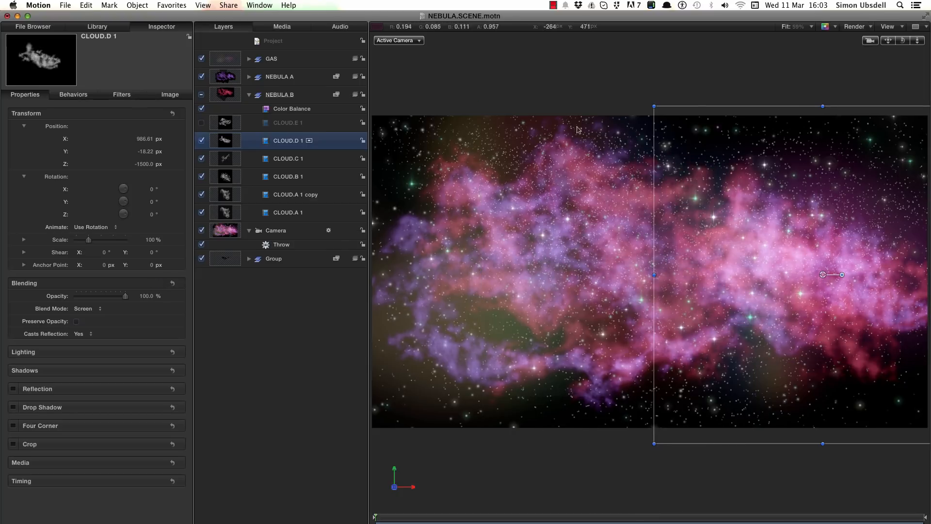
# Step: Shrink CLOUD.D 1 toward its lower right, centring it at about X 1090, Y -122 px, and set its opacity to 50%
pyautogui.moveTo(654, 106); pyautogui.dragTo(703, 145)
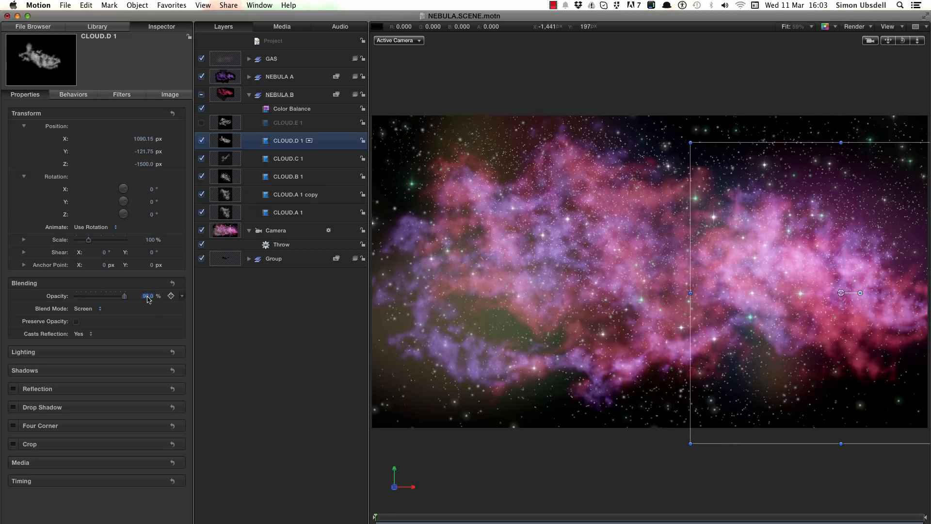
pyautogui.write('50')
pyautogui.press('Return')
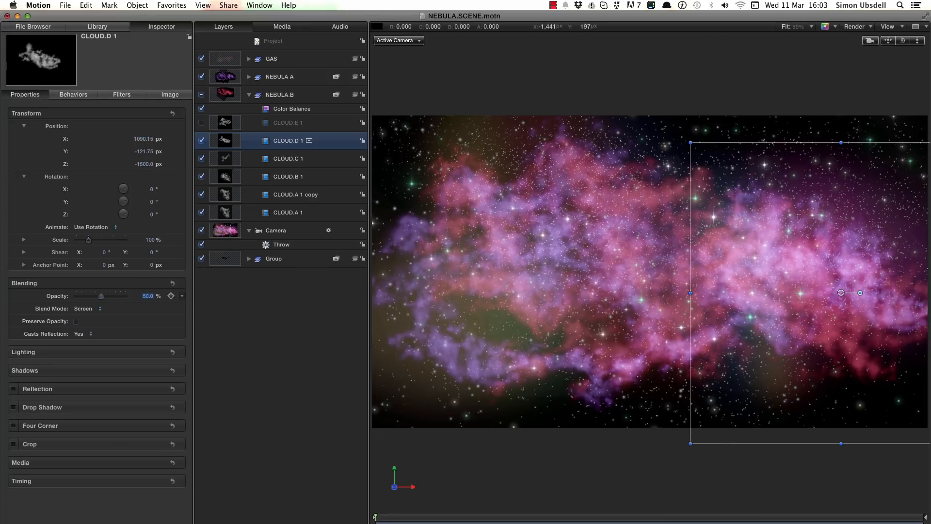
pyautogui.press('super+slash')
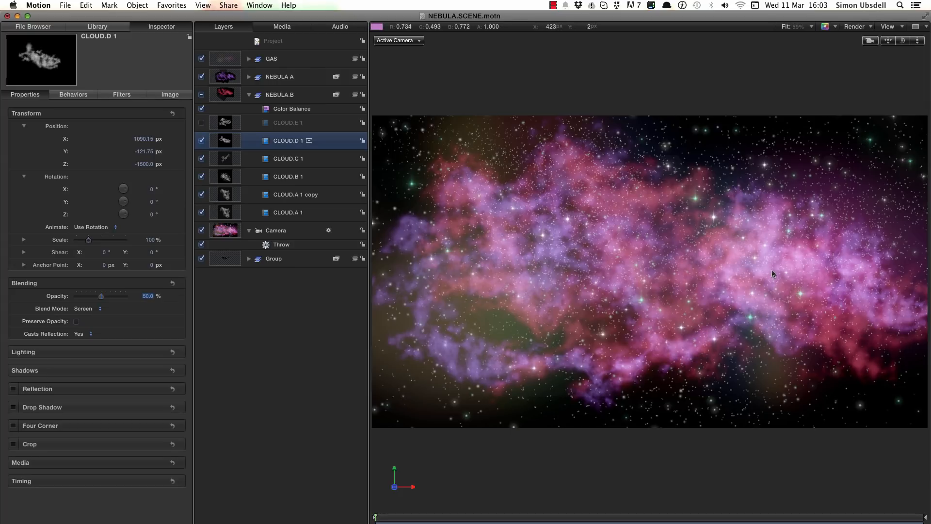
# Step: Show CLOUD.E 1, shrink it, place it at about X -955, Y -606 px rotated about -17°, and set its opacity to 50%
pyautogui.click(201, 123)
pyautogui.click(228, 124)
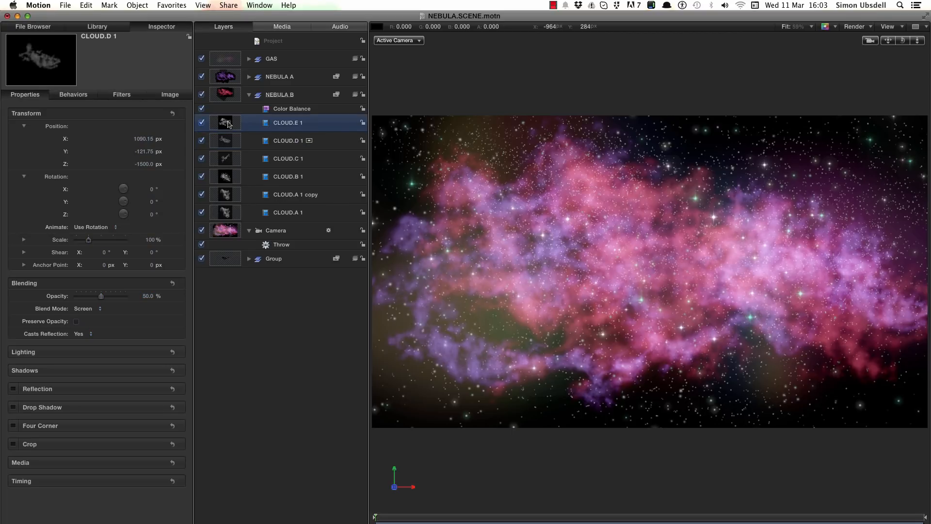
pyautogui.moveTo(562, 230); pyautogui.dragTo(512, 233)
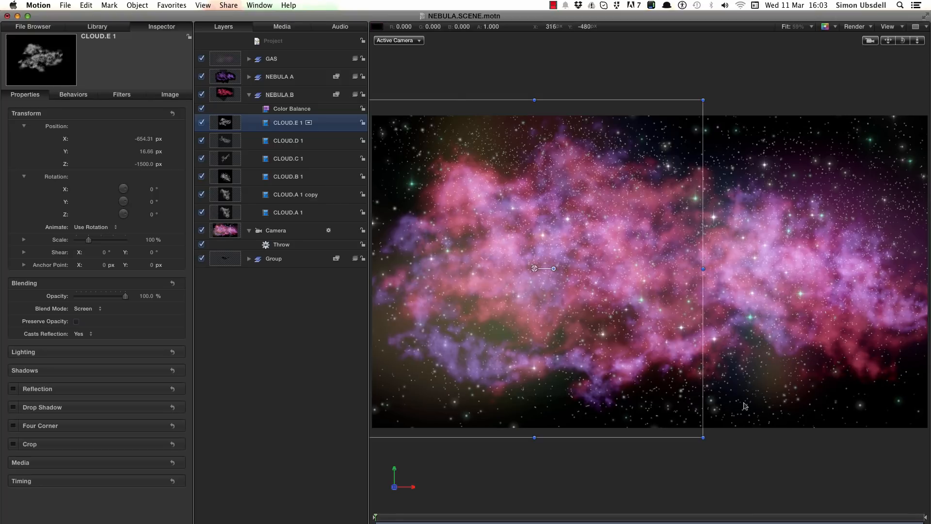
pyautogui.moveTo(703, 438); pyautogui.dragTo(580, 315)
pyautogui.moveTo(497, 141); pyautogui.dragTo(514, 300)
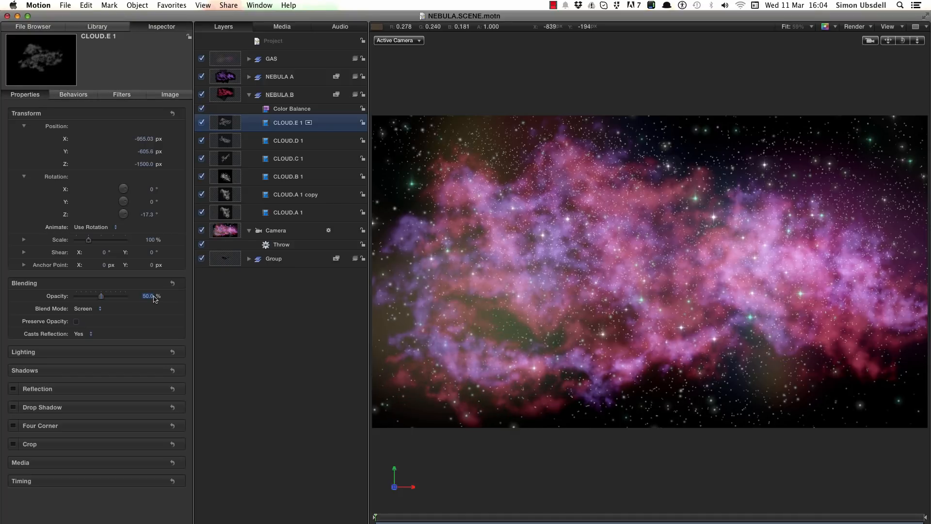
# Step: Collapse the NEBULA B group and create a new group named NEBULA C directly above NEBULA A
pyautogui.click(249, 94)
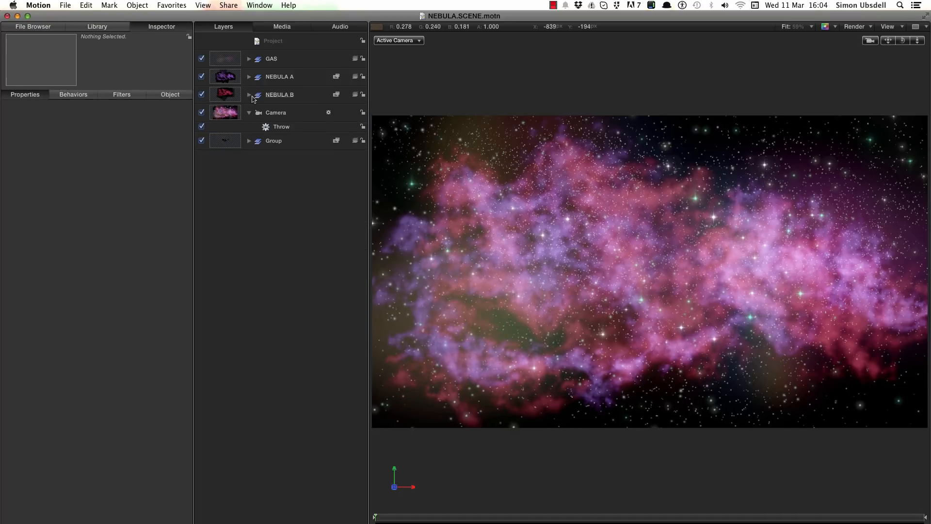
pyautogui.click(224, 79)
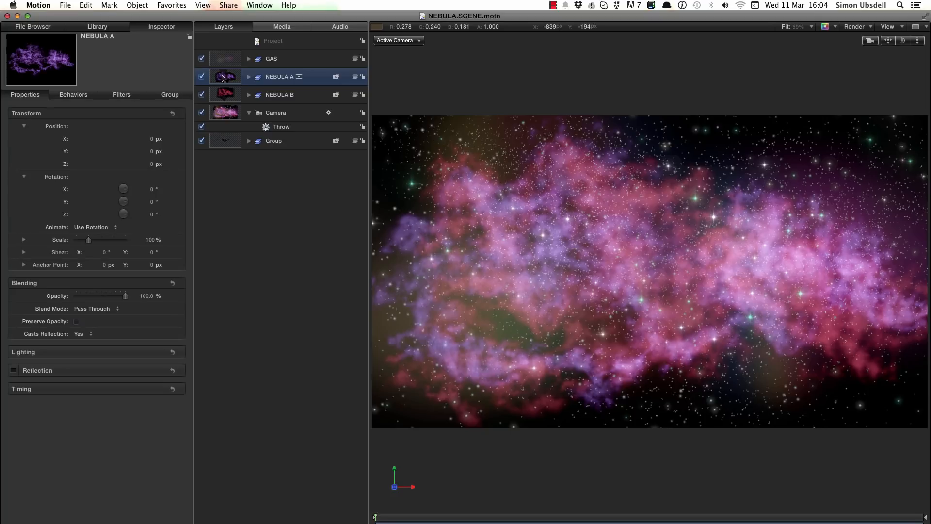
pyautogui.press('super+shift+n')
pyautogui.doubleClick(277, 78)
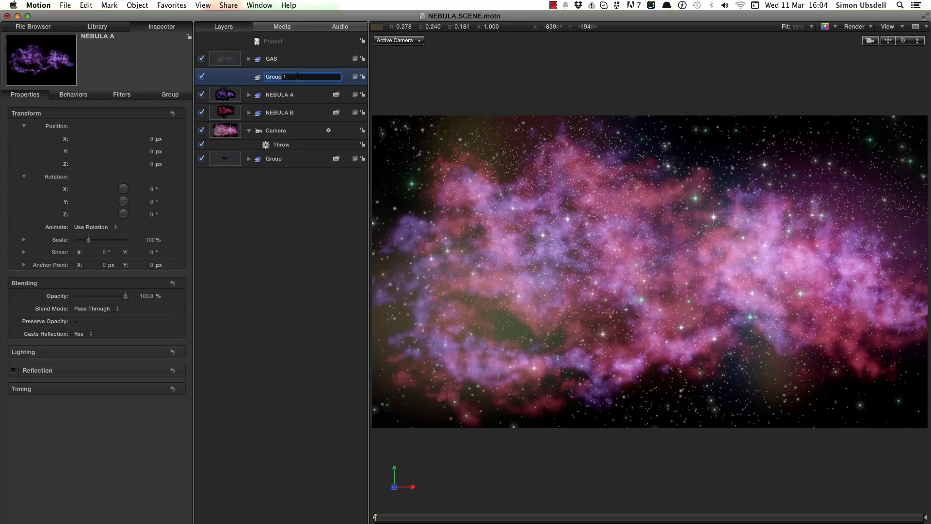
pyautogui.write('NEBULA C')
pyautogui.press('Return')
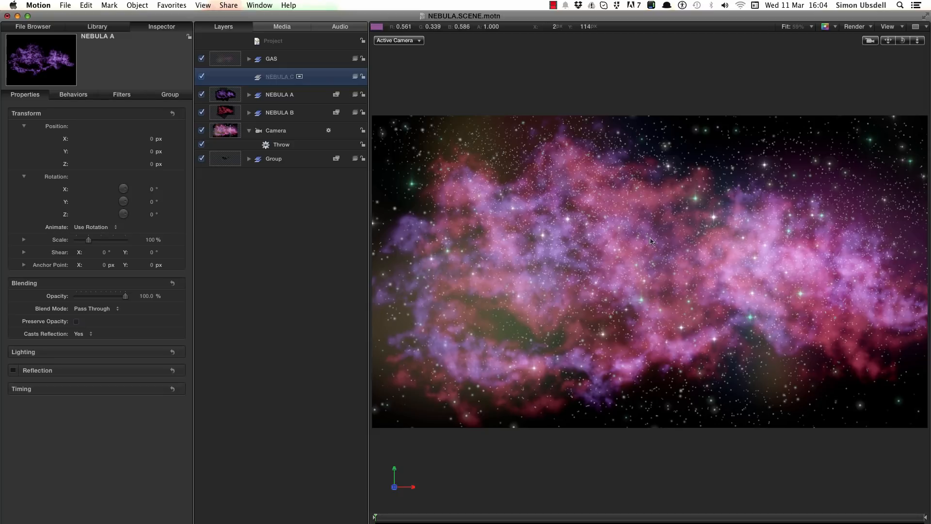
# Step: Add the five clips CLOUD.A.mov to CLOUD.E.mov to the NEBULA C group and set their blend mode to Screen
pyautogui.press('super+1')
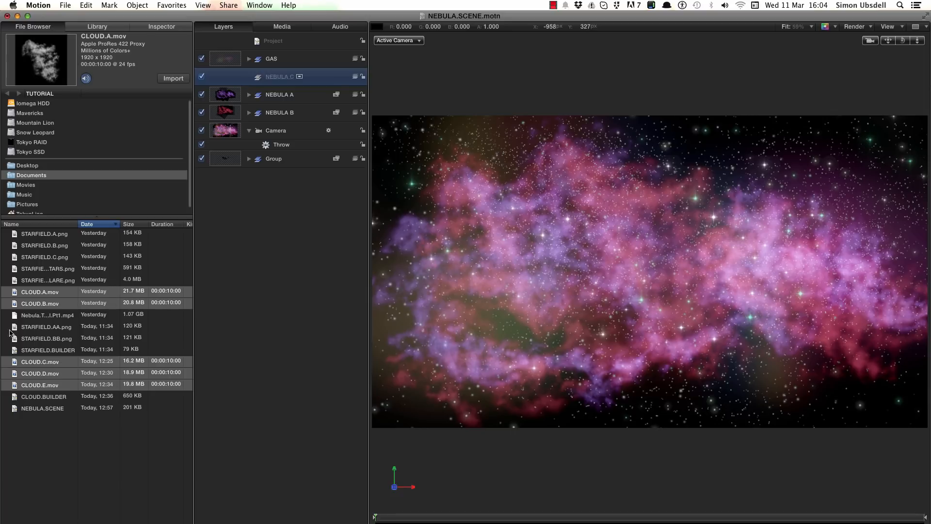
pyautogui.moveTo(15, 294); pyautogui.dragTo(275, 80)
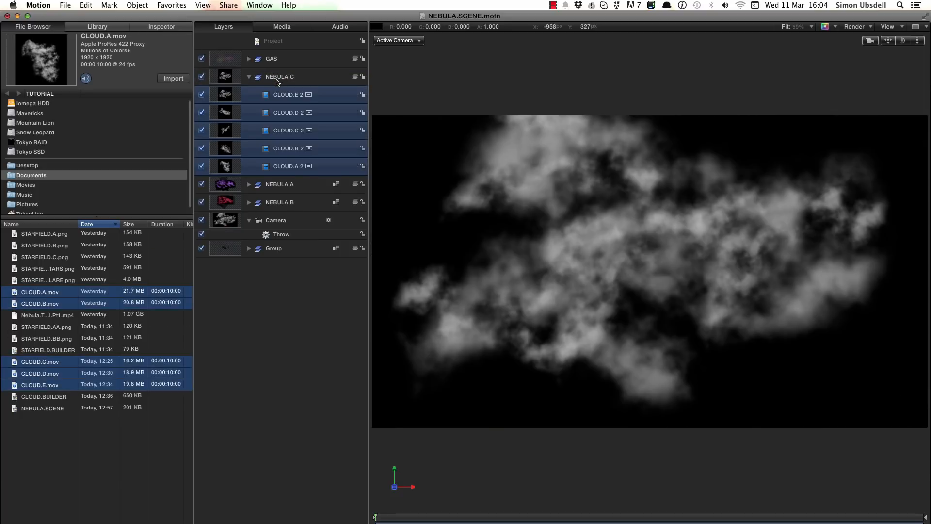
pyautogui.press('super+3')
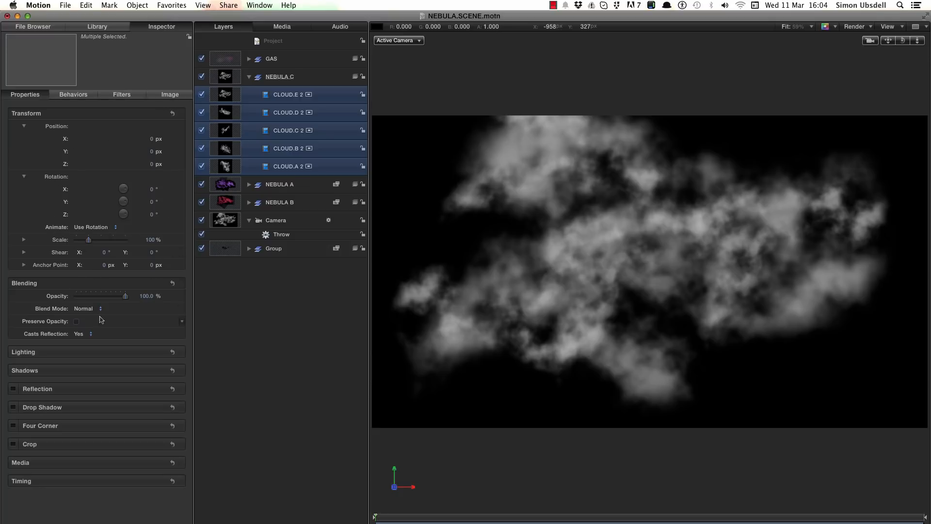
pyautogui.click(83, 308)
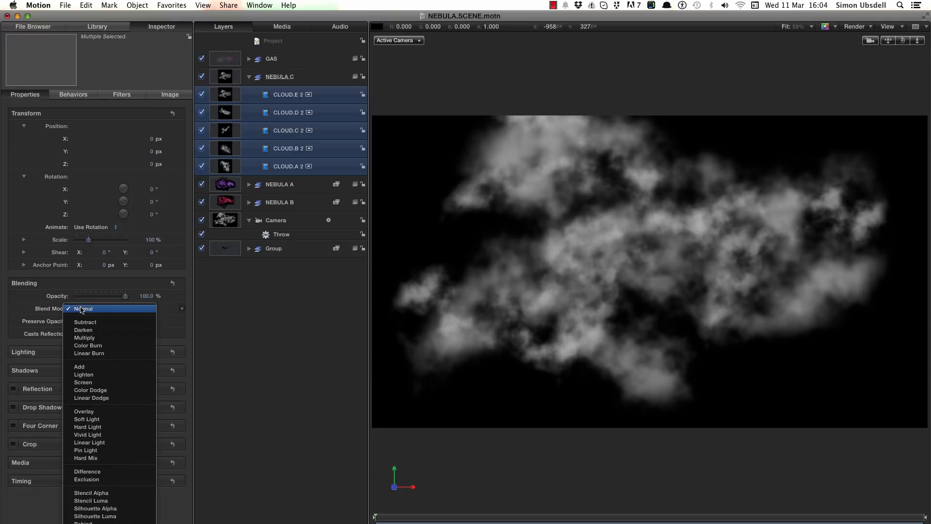
pyautogui.click(83, 382)
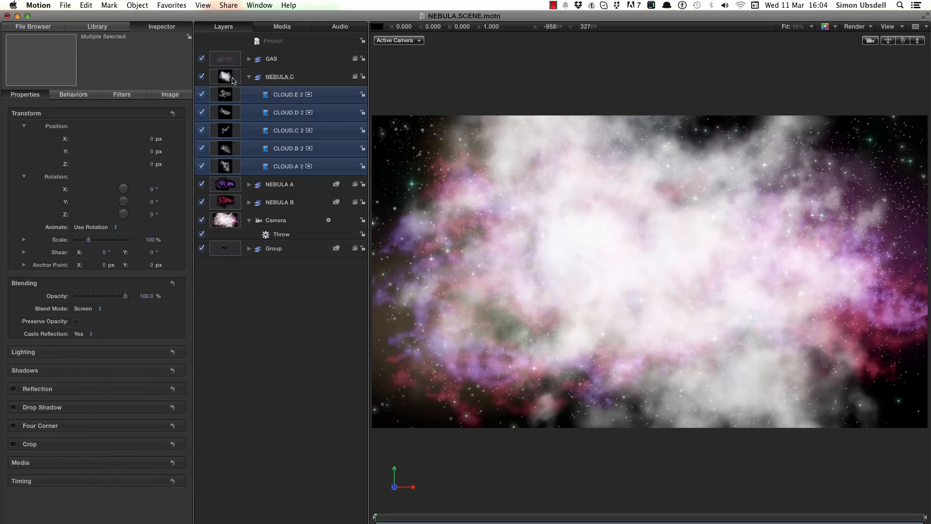
# Step: Apply a Color Balance filter to NEBULA C and tint its midtones a muted golden brown
pyautogui.press('super+2')
pyautogui.moveTo(16, 274); pyautogui.dragTo(245, 86)
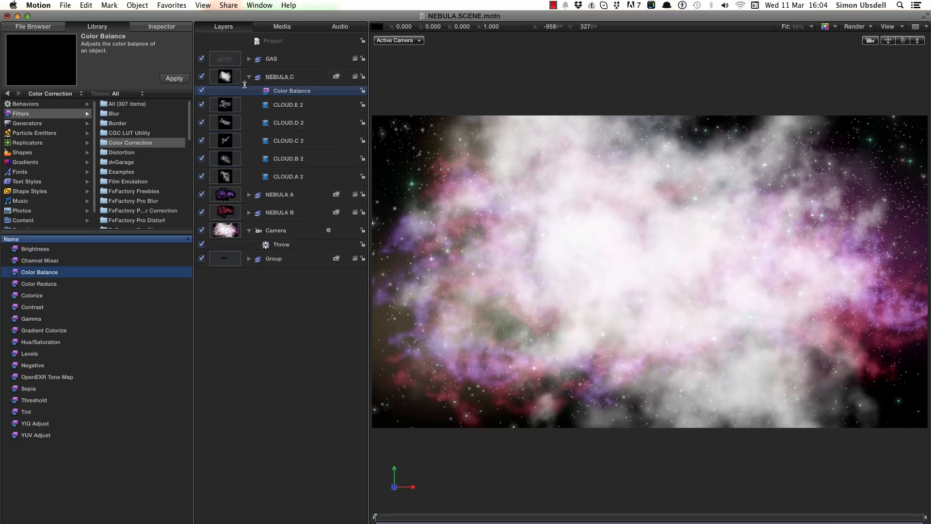
pyautogui.press('super+3')
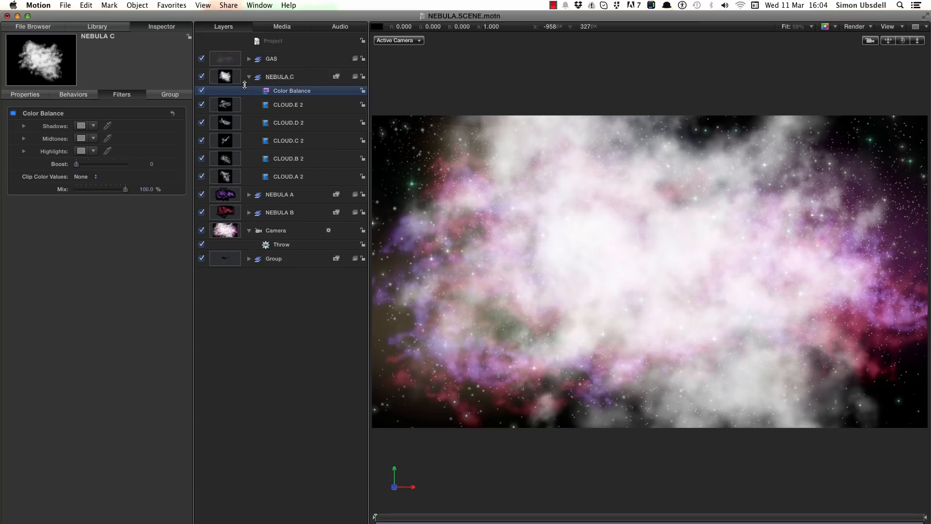
pyautogui.click(81, 139)
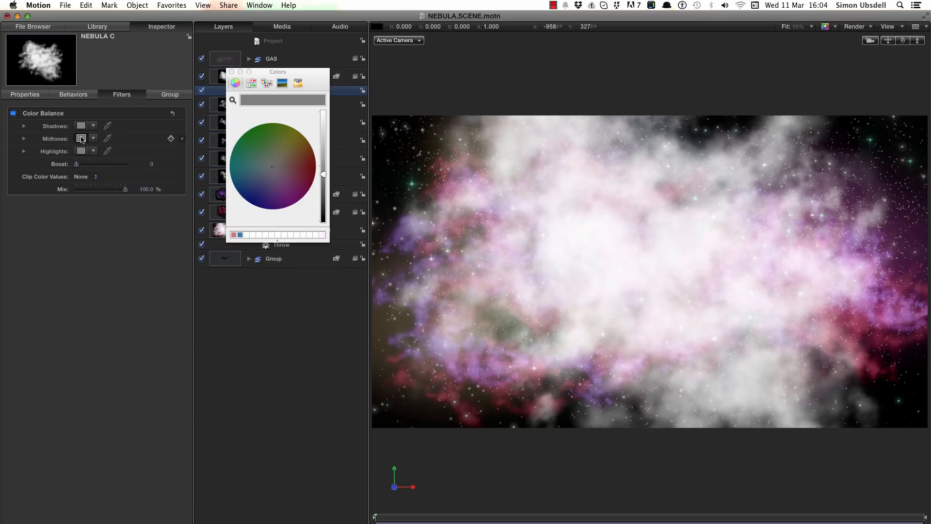
pyautogui.moveTo(278, 169); pyautogui.dragTo(296, 147)
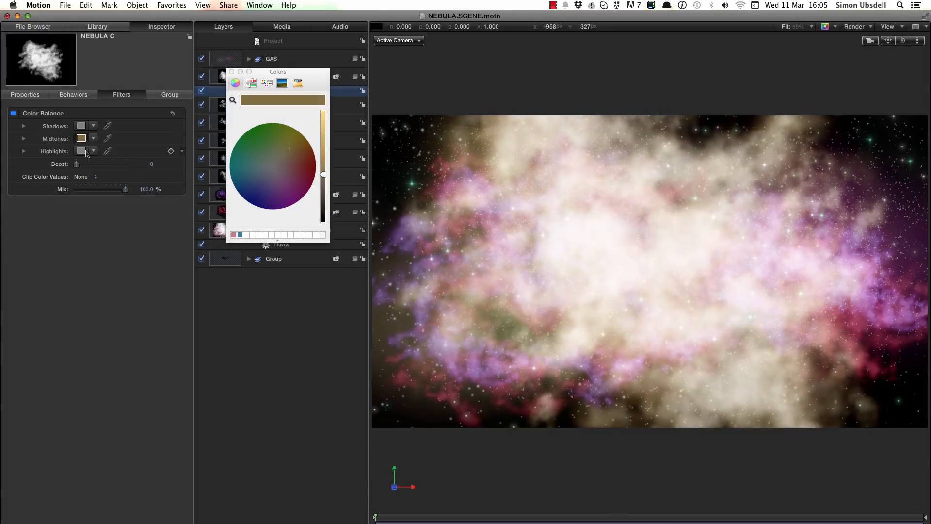
# Step: Tint the NEBULA C Color Balance highlights a faint greyish yellow and darken the midtones colour
pyautogui.click(83, 151)
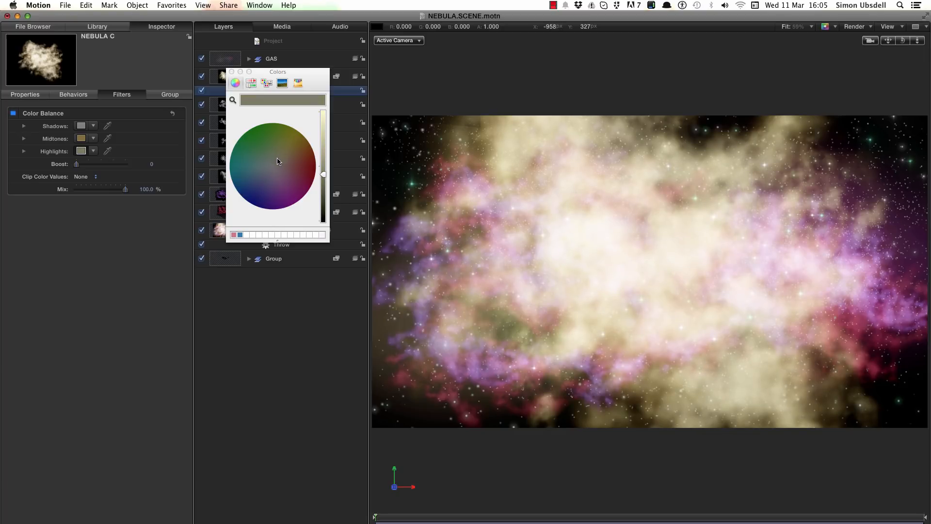
pyautogui.click(81, 139)
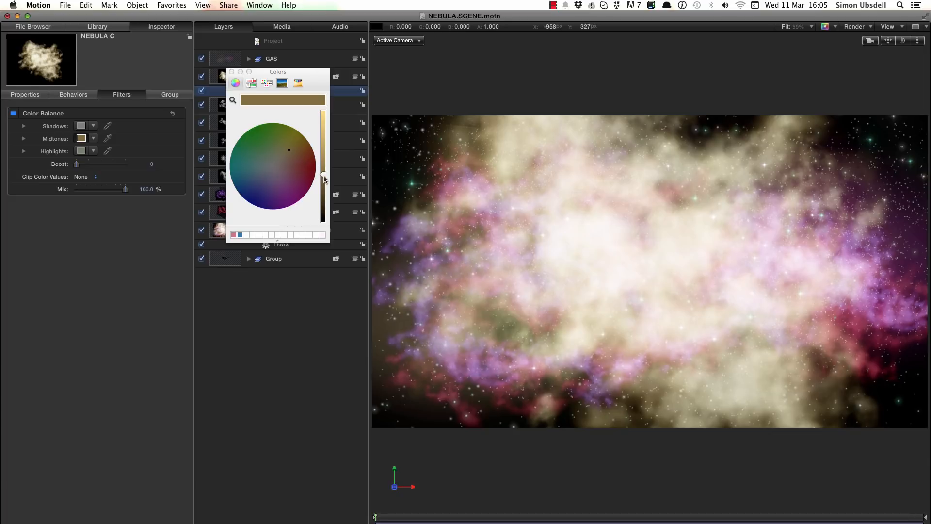
pyautogui.moveTo(324, 180)
pyautogui.mouseDown()
pyautogui.moveTo(324, 197)
pyautogui.moveTo(324, 189)
pyautogui.mouseUp()
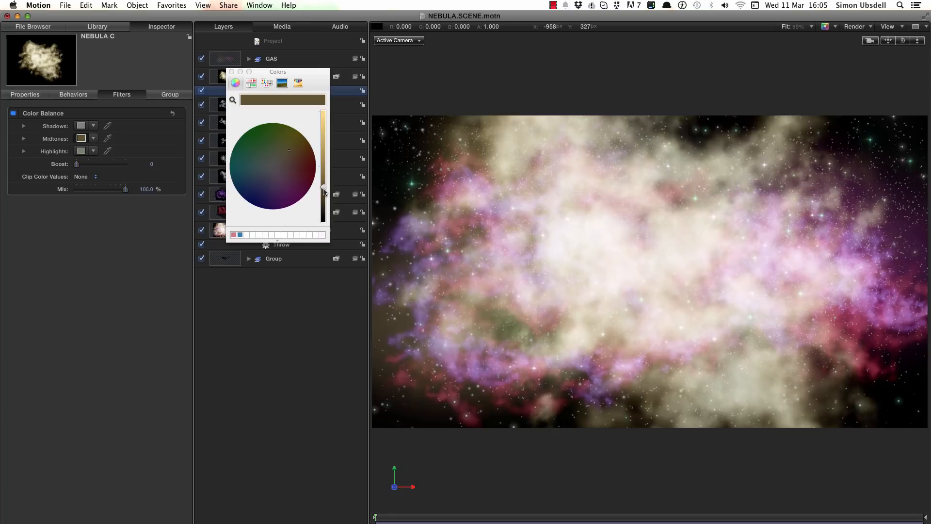
pyautogui.click(232, 71)
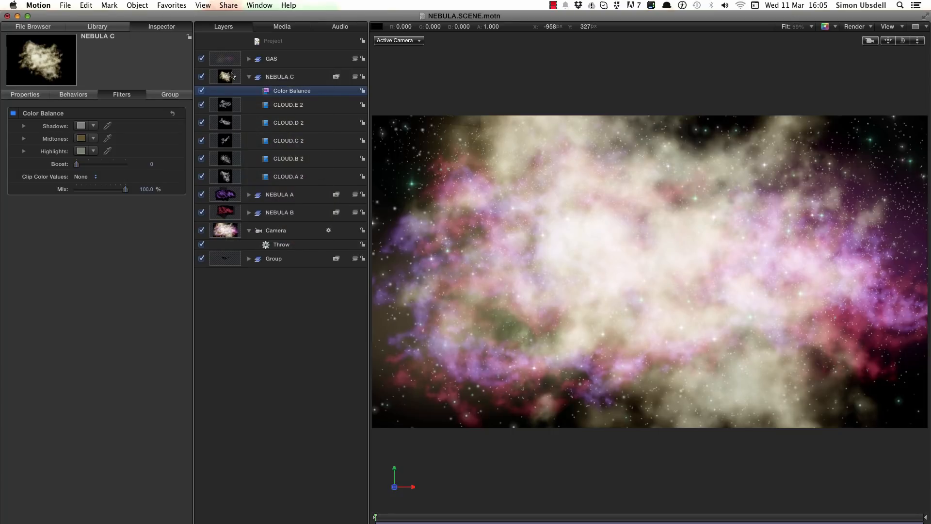
# Step: Hide CLOUD.B 2, CLOUD.C 2, CLOUD.D 2 and CLOUD.E 2 in NEBULA C, leaving only CLOUD.A 2 shown
pyautogui.click(225, 104)
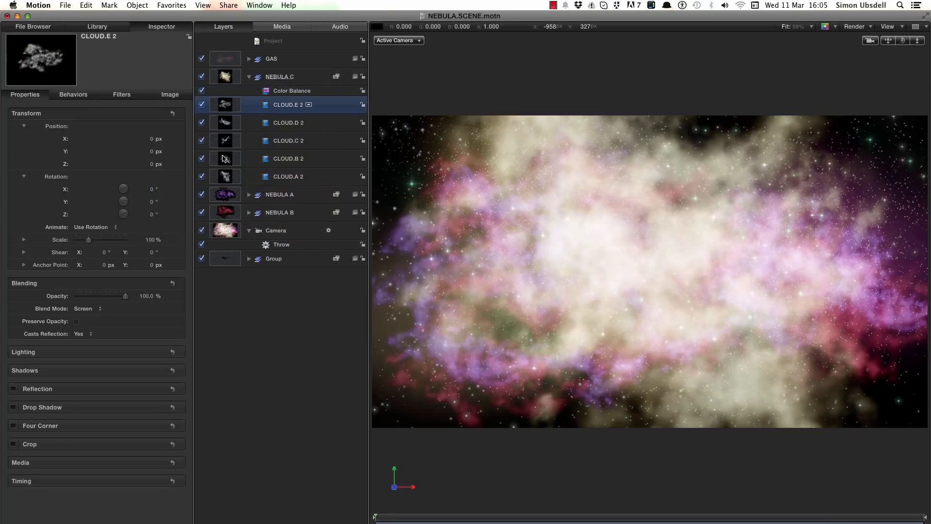
pyautogui.keyDown('shift'); pyautogui.click(224, 157); pyautogui.keyUp('shift')
pyautogui.click(201, 158)
pyautogui.click(225, 158)
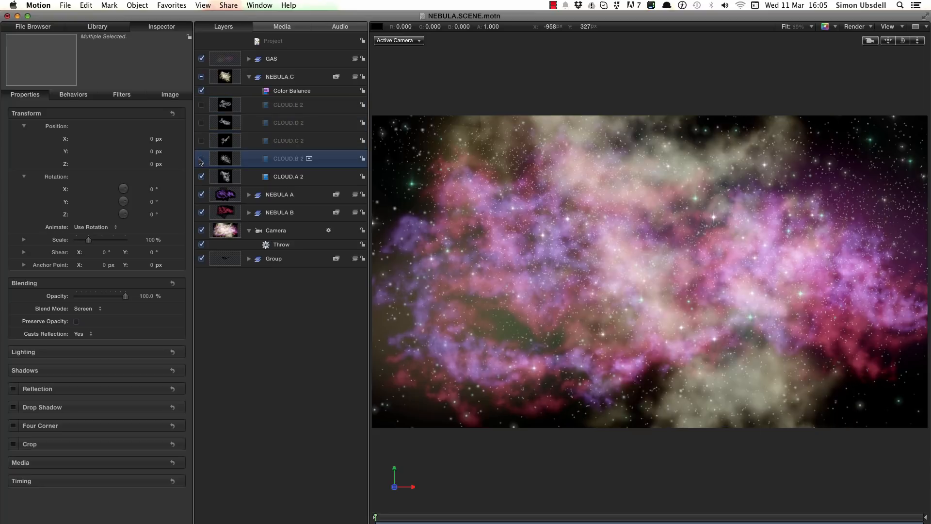
pyautogui.click(232, 177)
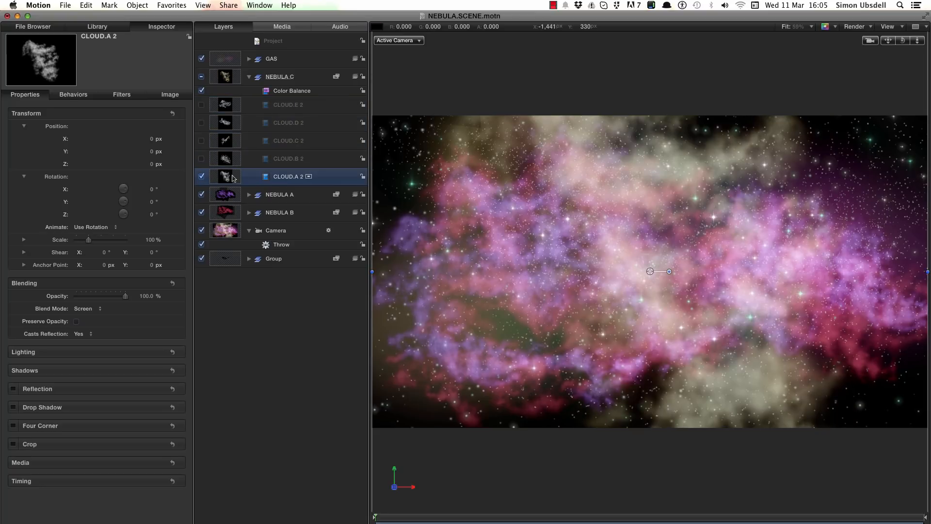
pyautogui.press('super+minus')
pyautogui.press('super+minus')
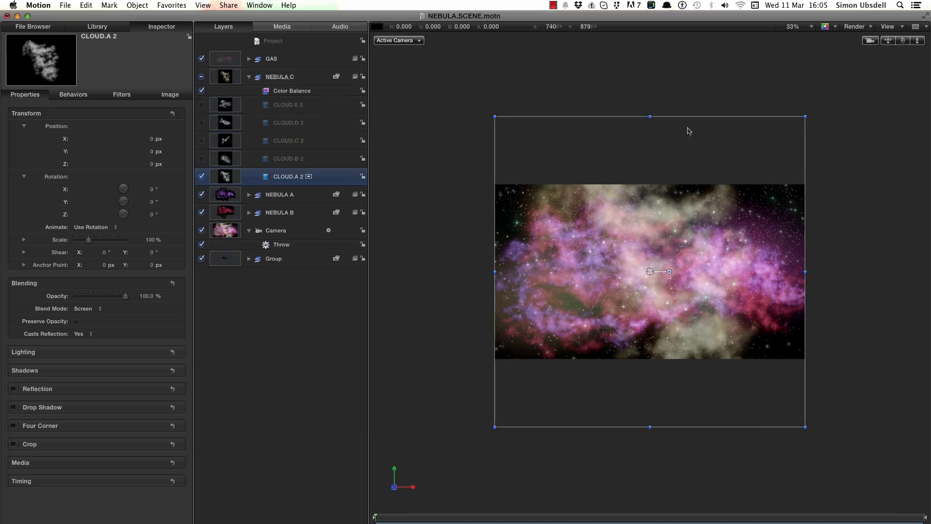
pyautogui.moveTo(803, 117); pyautogui.dragTo(580, 269)
pyautogui.press('super+z')
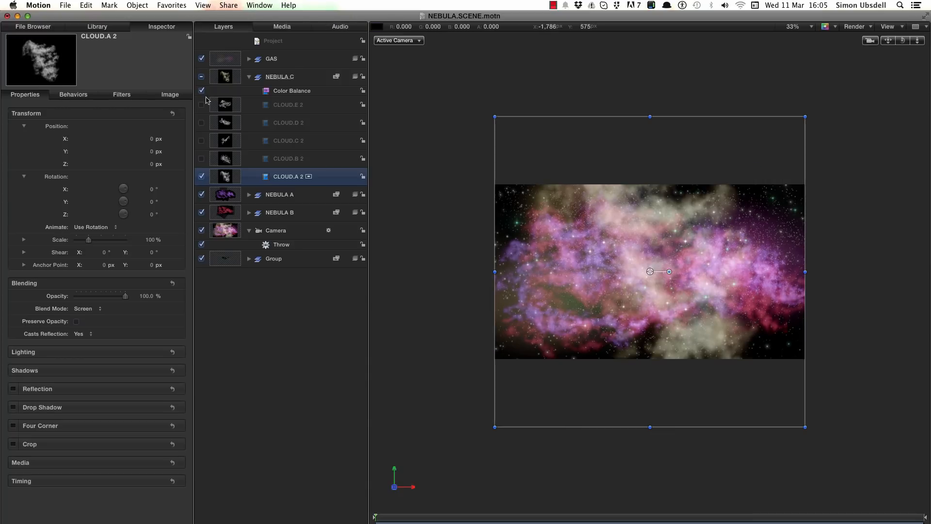
# Step: Set the scale of all five clouds in NEBULA C to 20%
pyautogui.keyDown('shift'); pyautogui.click(223, 104); pyautogui.keyUp('shift')
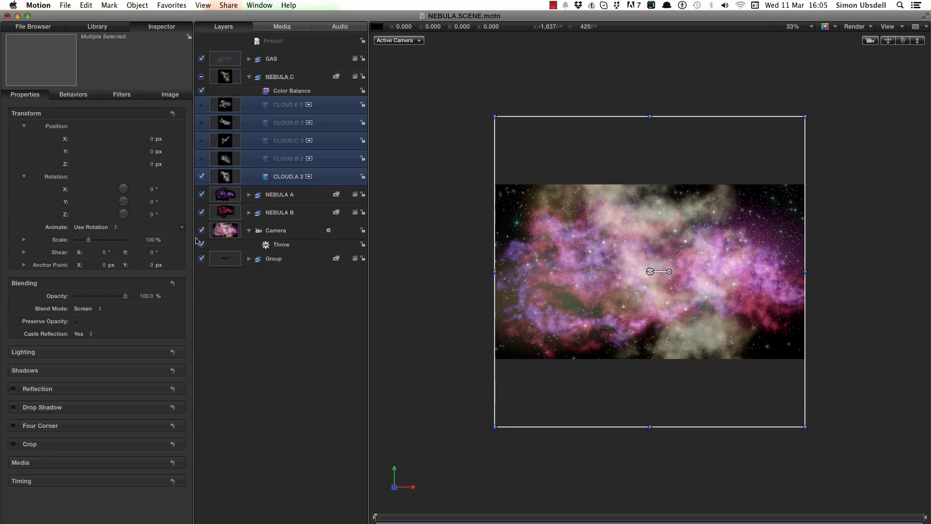
pyautogui.click(151, 240)
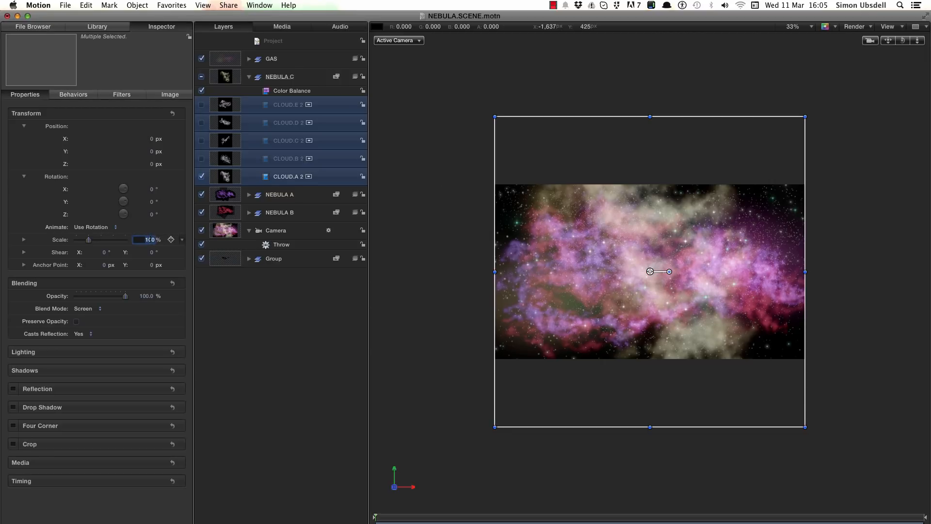
pyautogui.press('Return')
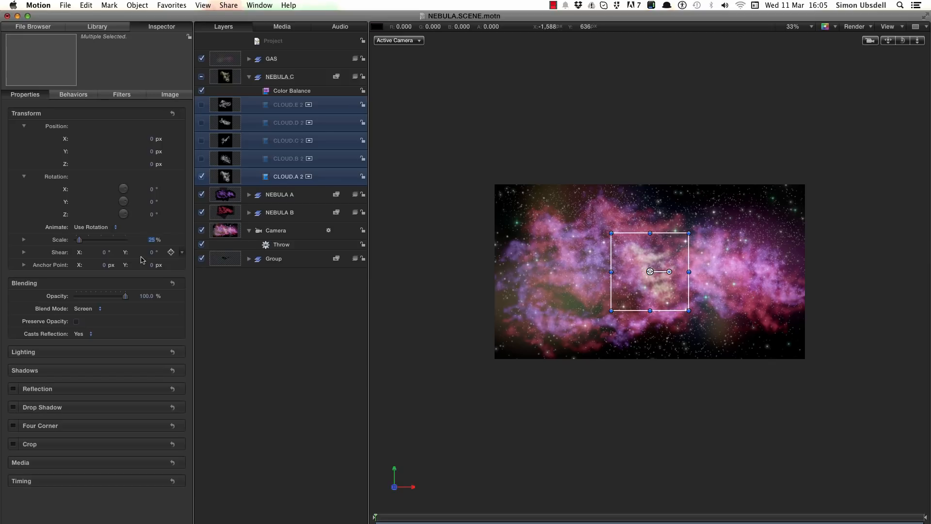
pyautogui.write('20')
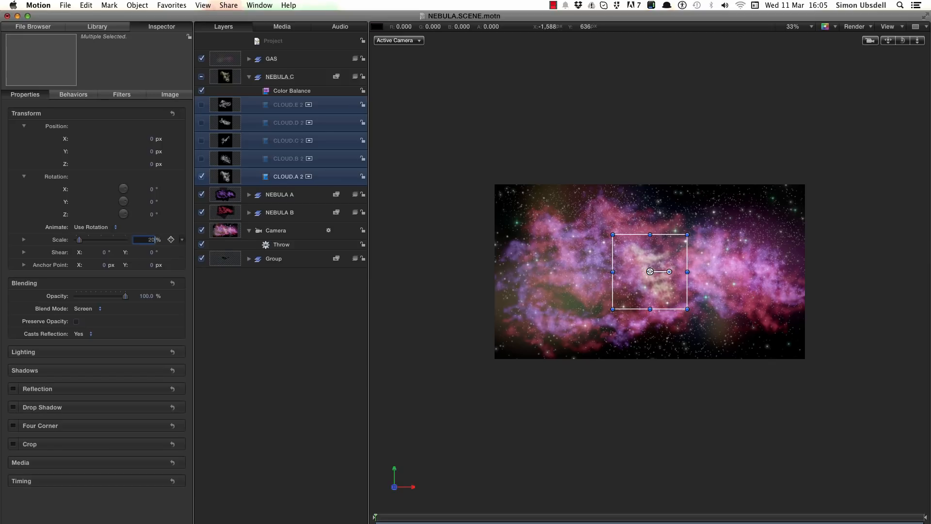
pyautogui.press('Return')
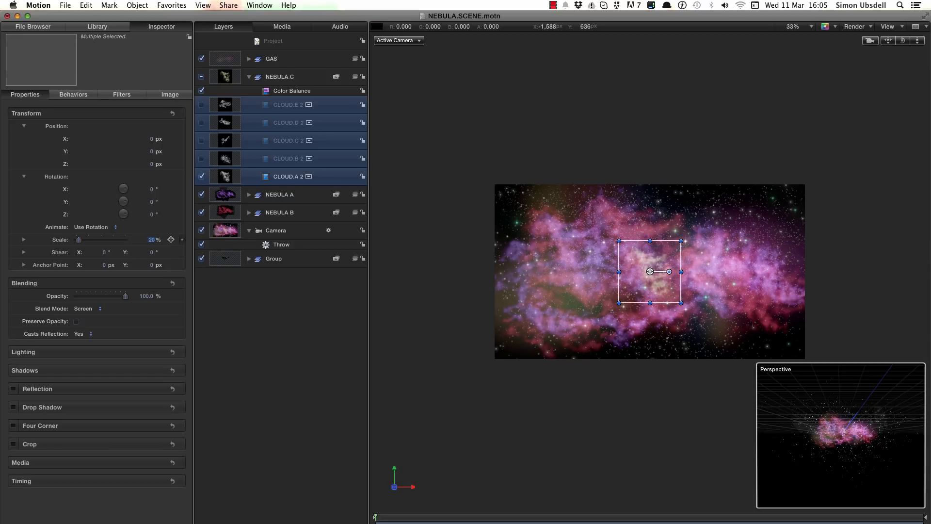
# Step: Move CLOUD.A 2 onto the nebula's upper-left arm rotated about 42°, and place a rotated, slightly smaller copy on the lower-left arm
pyautogui.hotkey('shift', 'z')
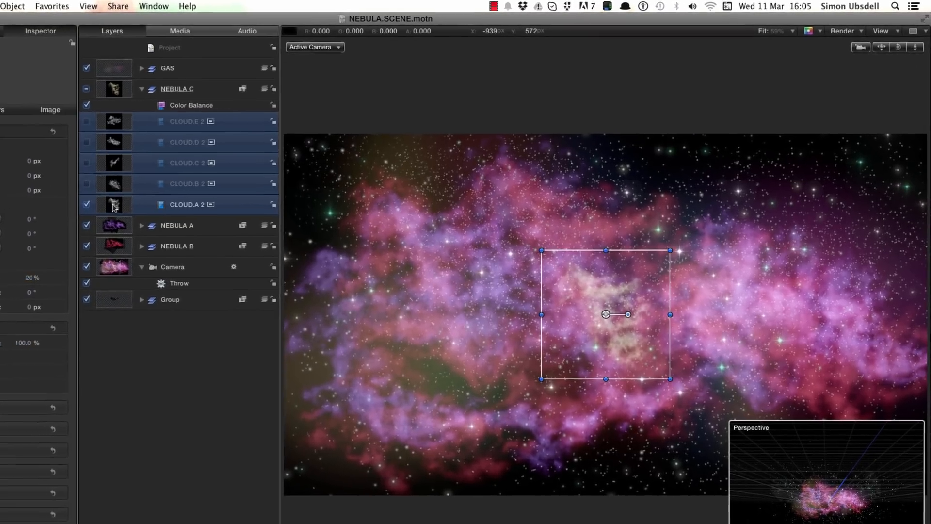
pyautogui.click(114, 207)
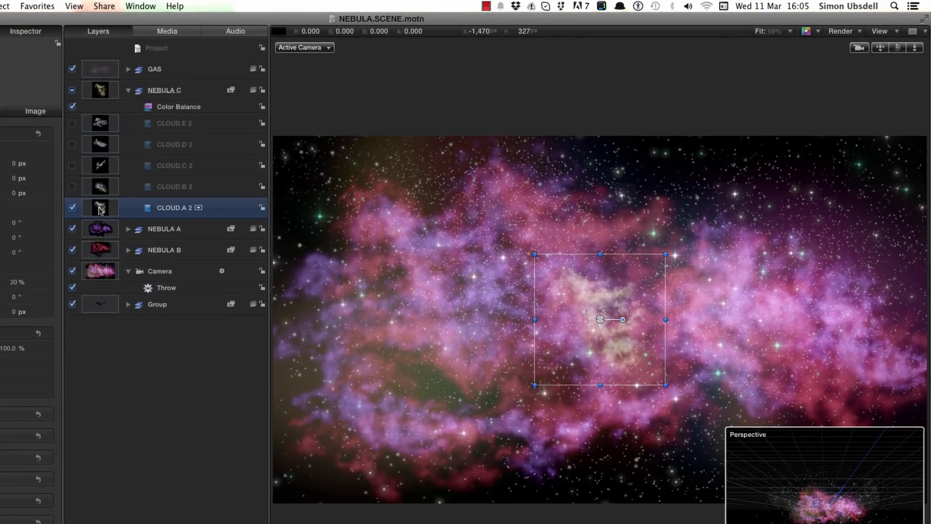
pyautogui.moveTo(617, 281); pyautogui.dragTo(412, 217)
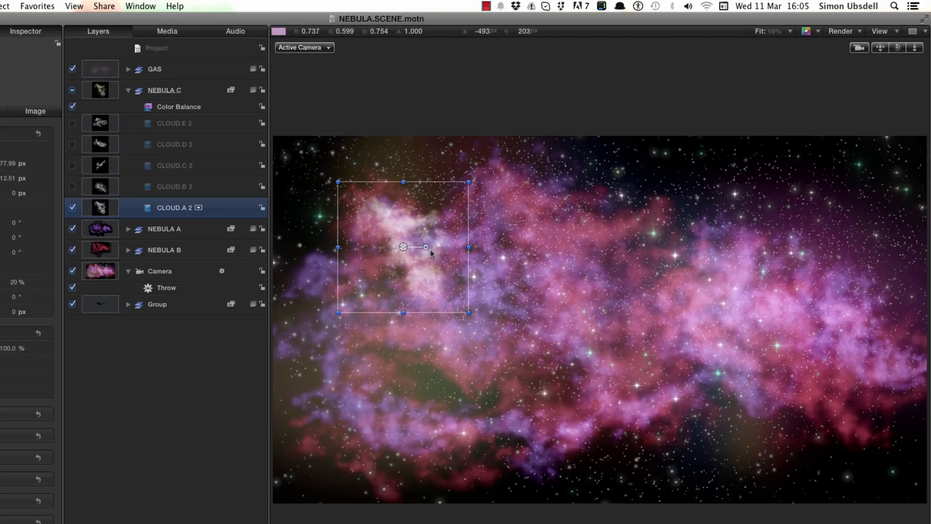
pyautogui.moveTo(431, 247); pyautogui.dragTo(401, 271)
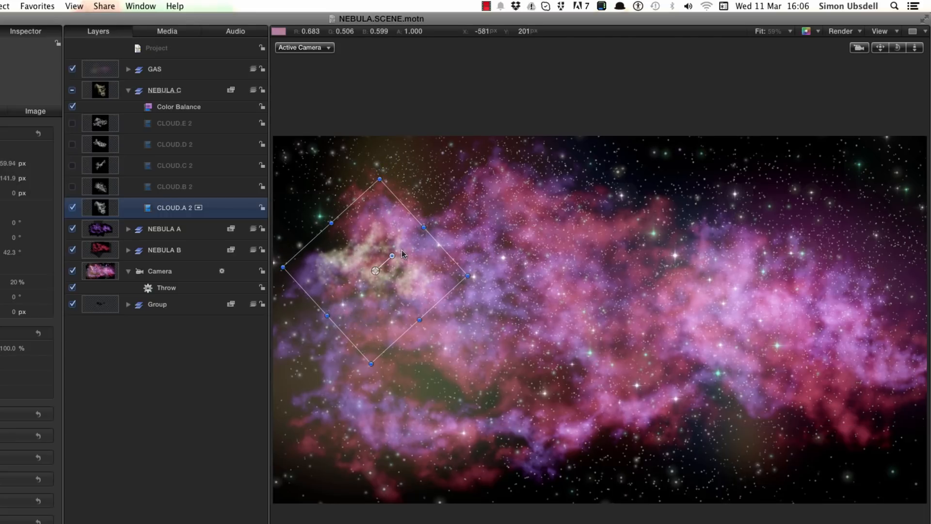
pyautogui.moveTo(401, 270); pyautogui.dragTo(269, 389)
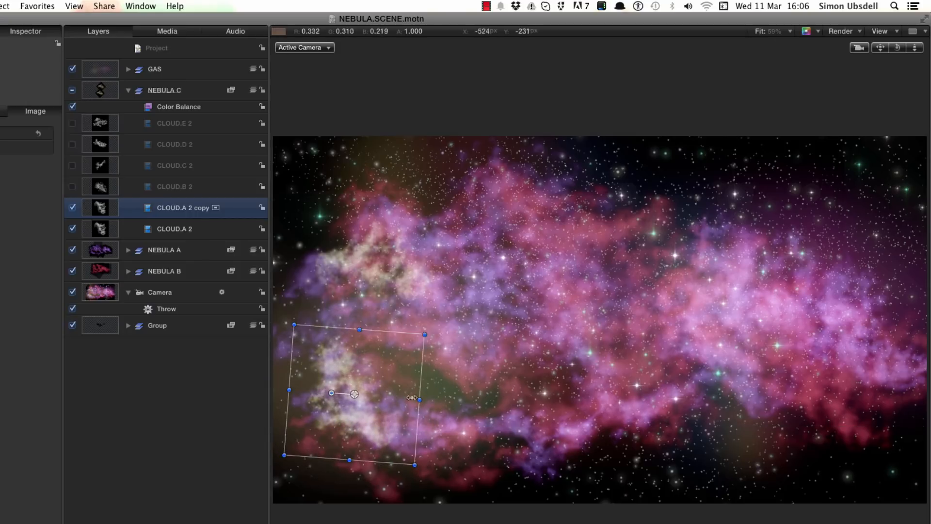
pyautogui.moveTo(294, 329); pyautogui.dragTo(304, 340)
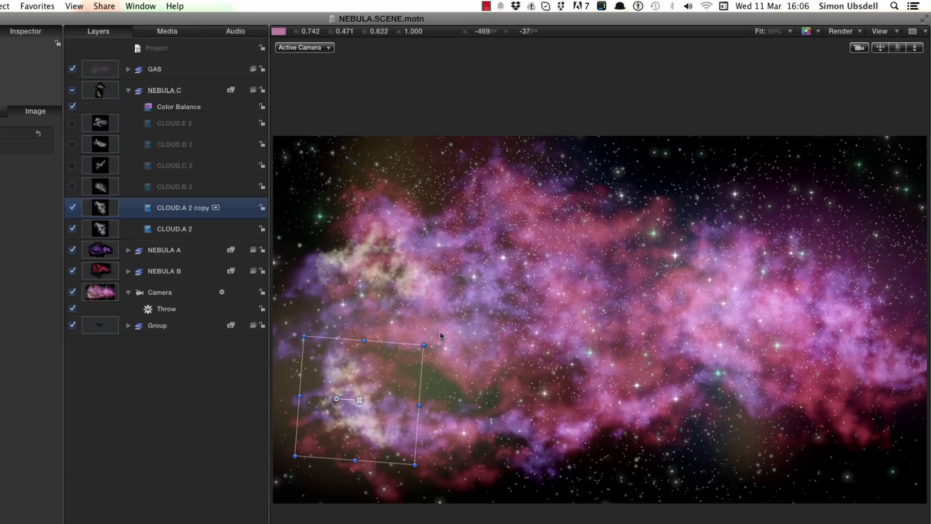
# Step: Show CLOUD.B 2, place it slightly reduced just above the nebula's centre, and add a rotated copy on the bright right-hand lobe
pyautogui.click(72, 186)
pyautogui.click(565, 365)
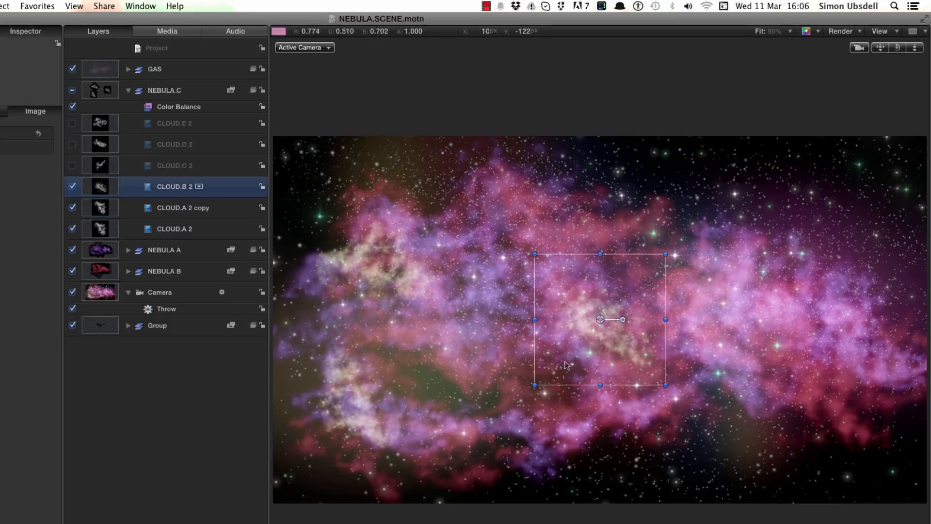
pyautogui.moveTo(618, 334); pyautogui.dragTo(589, 294)
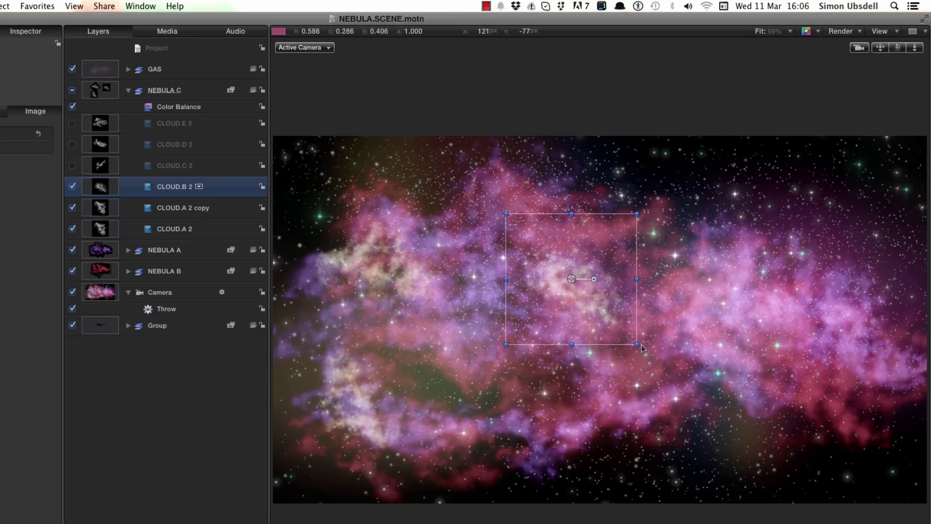
pyautogui.moveTo(636, 345); pyautogui.dragTo(621, 331)
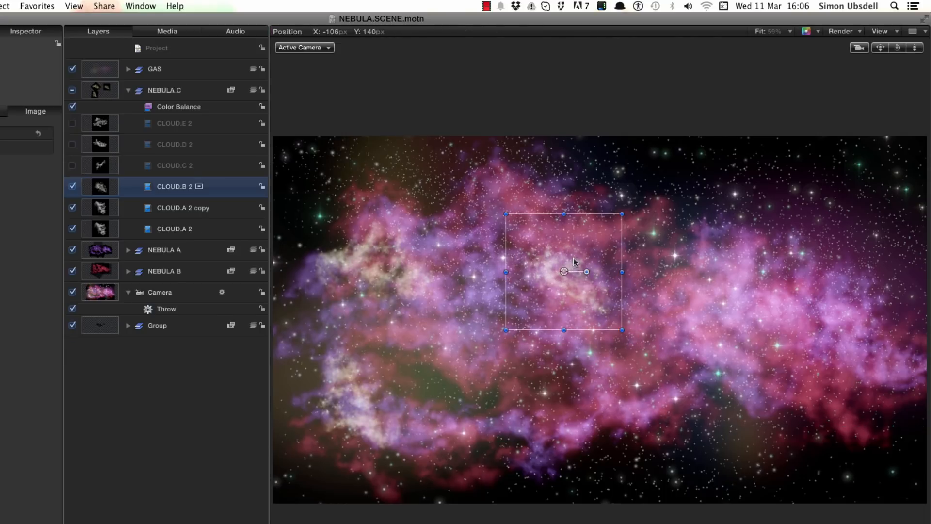
pyautogui.moveTo(573, 257); pyautogui.dragTo(787, 354)
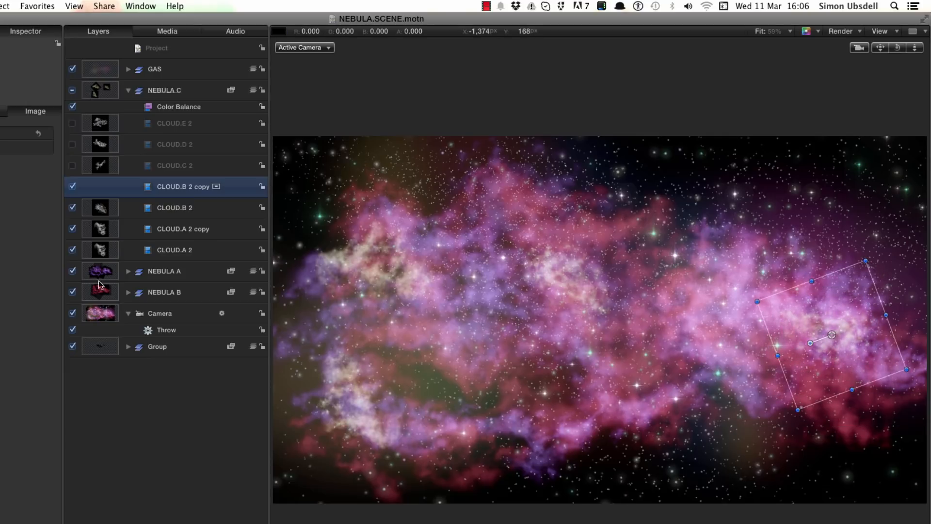
# Step: Show CLOUD.C 2, move it to the lower edge between the nebula's two lobes, and place a rotated copy on the right lobe
pyautogui.click(72, 165)
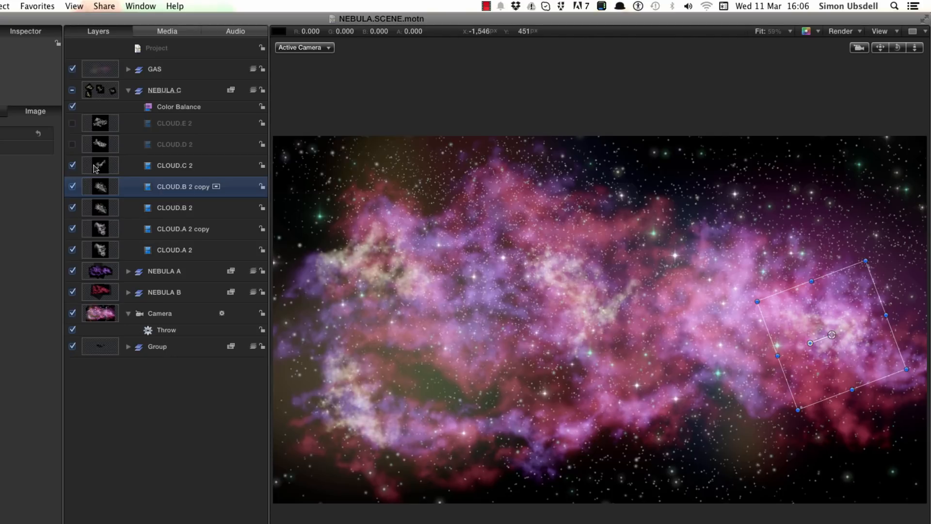
pyautogui.click(105, 172)
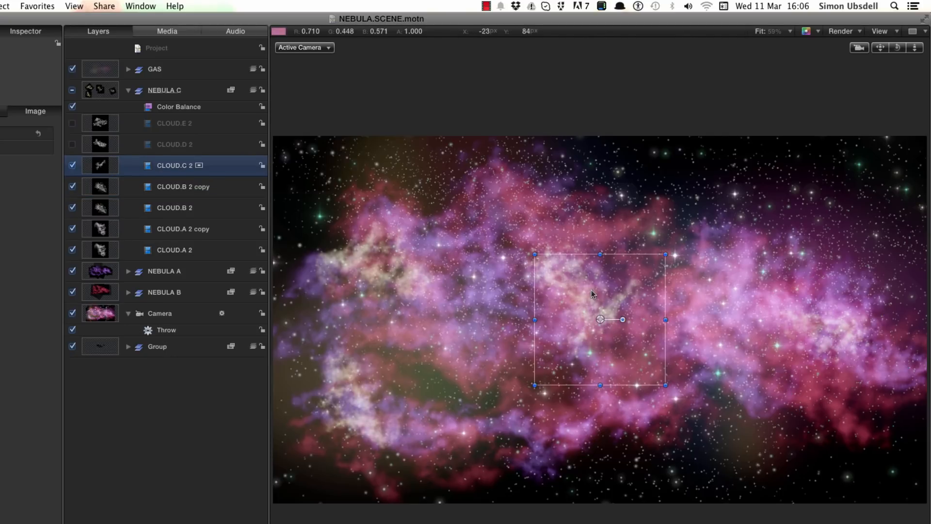
pyautogui.moveTo(591, 290); pyautogui.dragTo(685, 347)
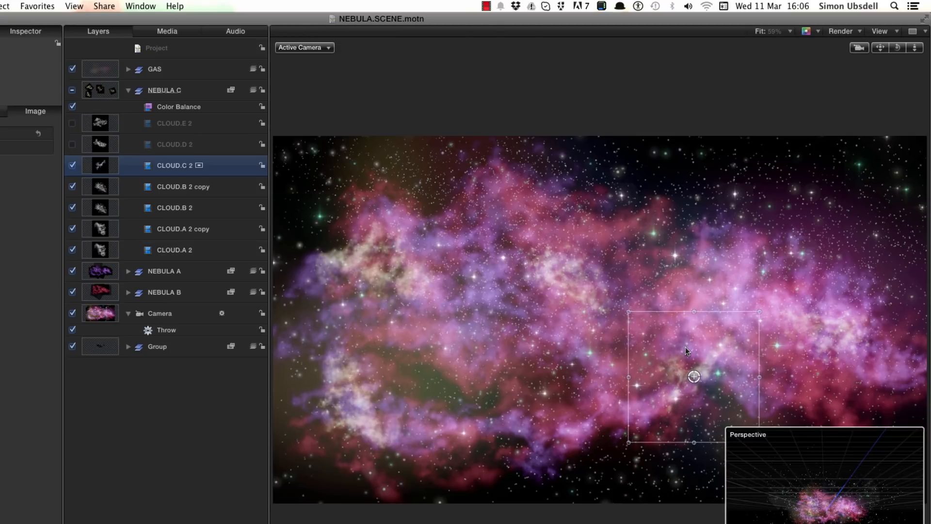
pyautogui.moveTo(716, 377); pyautogui.dragTo(716, 380)
pyautogui.moveTo(715, 343); pyautogui.dragTo(802, 329)
pyautogui.moveTo(804, 371); pyautogui.dragTo(798, 350)
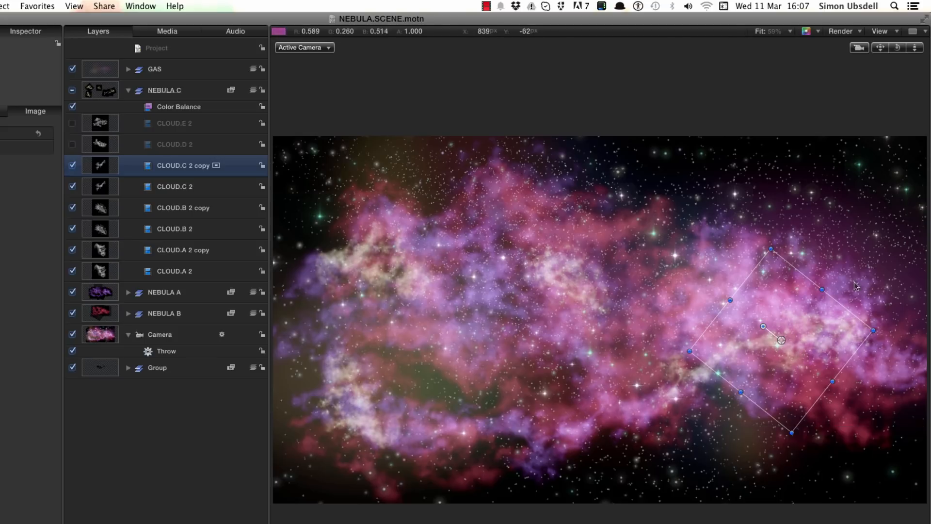
# Step: Show CLOUD.D 2, place it slightly reduced on the nebula's right lobe, and add a copy over the lower-left arm
pyautogui.click(72, 144)
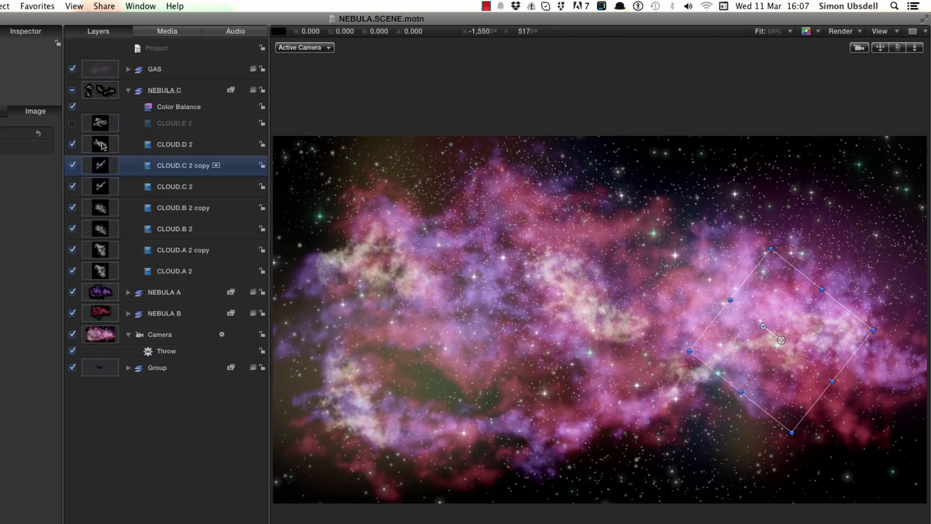
pyautogui.click(589, 311)
pyautogui.moveTo(587, 308); pyautogui.dragTo(809, 337)
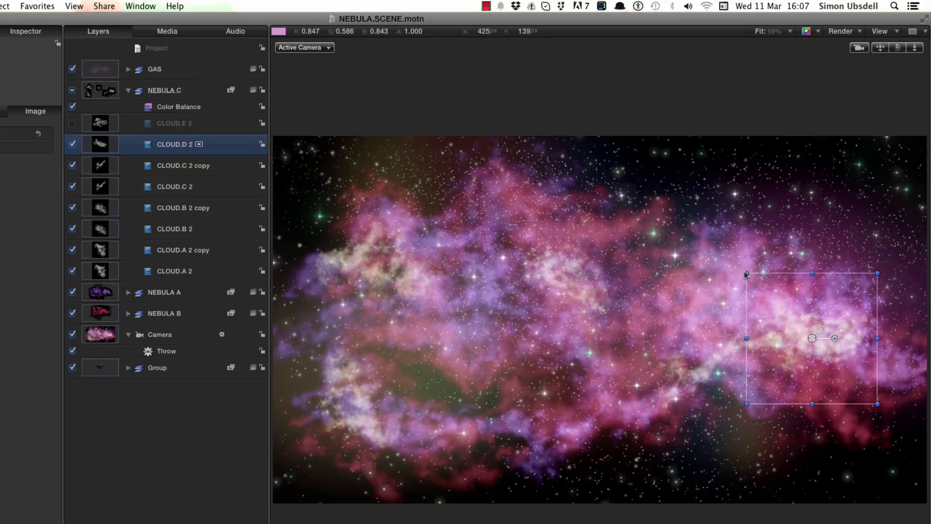
pyautogui.moveTo(747, 273); pyautogui.dragTo(766, 294)
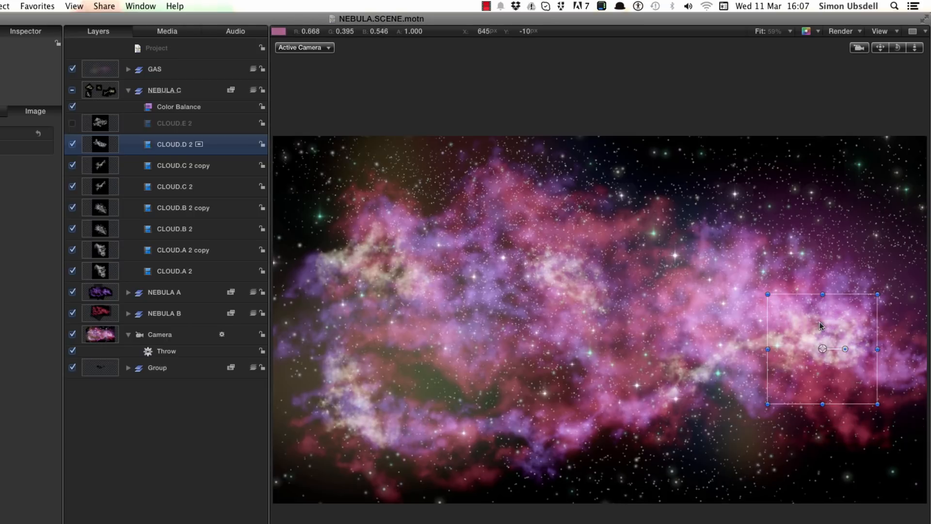
pyautogui.moveTo(837, 319); pyautogui.dragTo(368, 379)
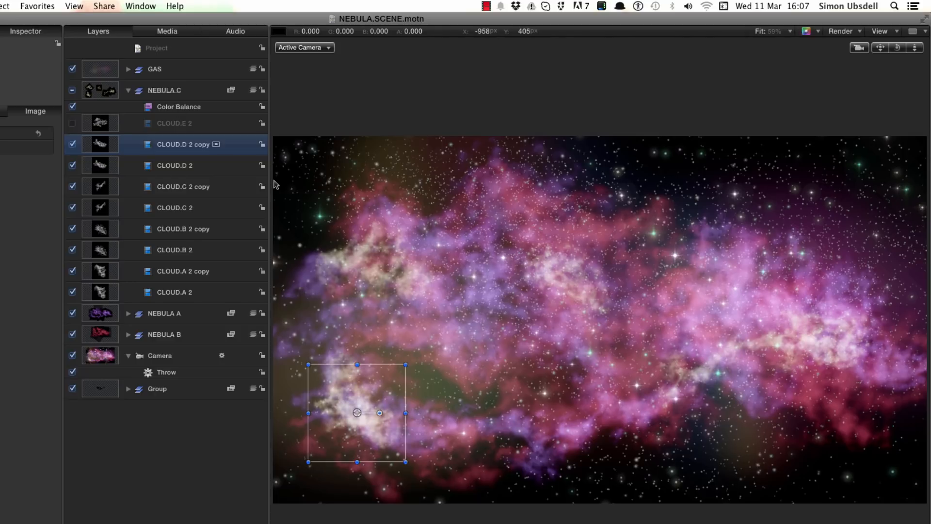
# Step: Show CLOUD.E 2 and place it, slightly reduced, along the nebula's lower-left arm at about X -575, Y -365 px
pyautogui.click(72, 123)
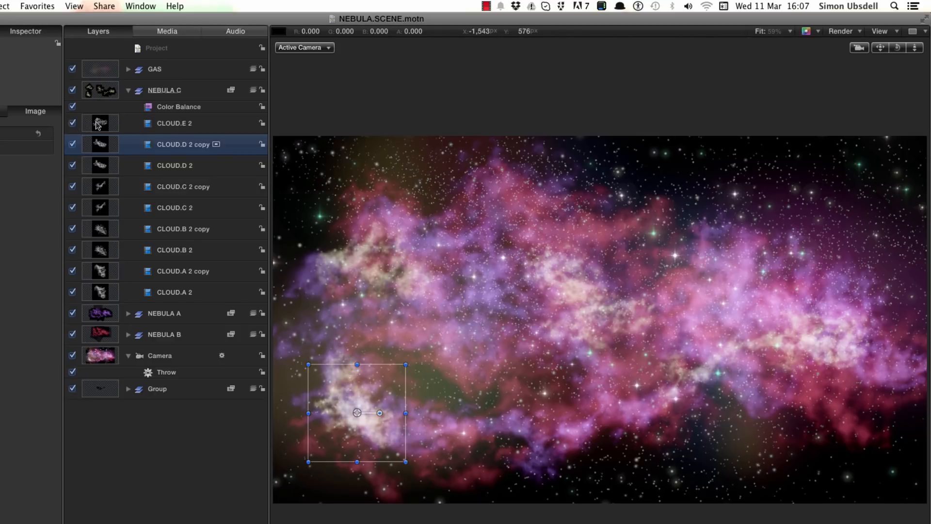
pyautogui.click(650, 330)
pyautogui.moveTo(620, 298); pyautogui.dragTo(460, 412)
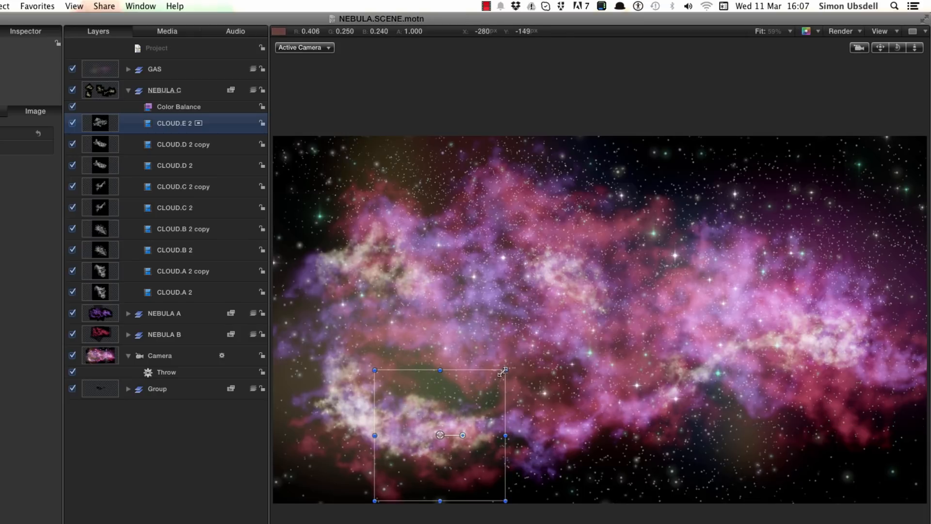
pyautogui.moveTo(506, 370); pyautogui.dragTo(424, 404)
pyautogui.moveTo(429, 436); pyautogui.dragTo(408, 428)
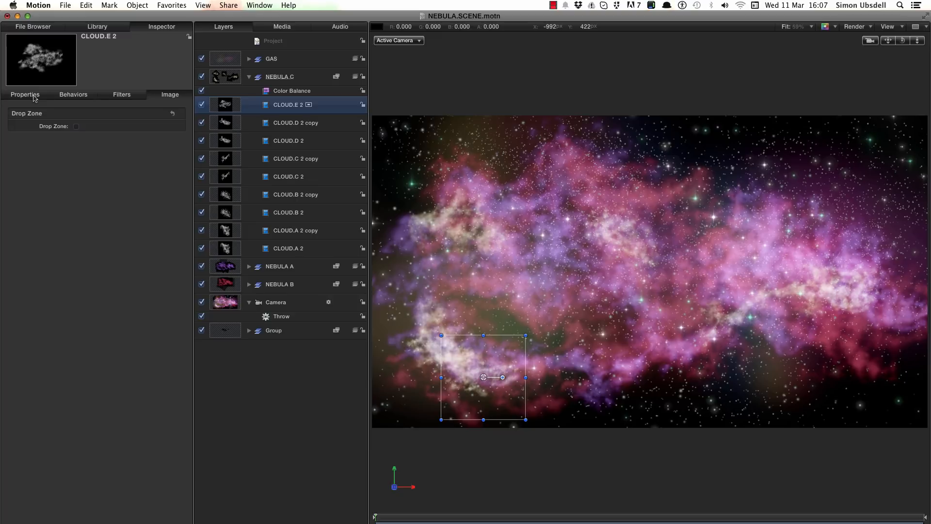
# Step: Set the blend mode of CLOUD.E 2 to Color Dodge
pyautogui.click(34, 97)
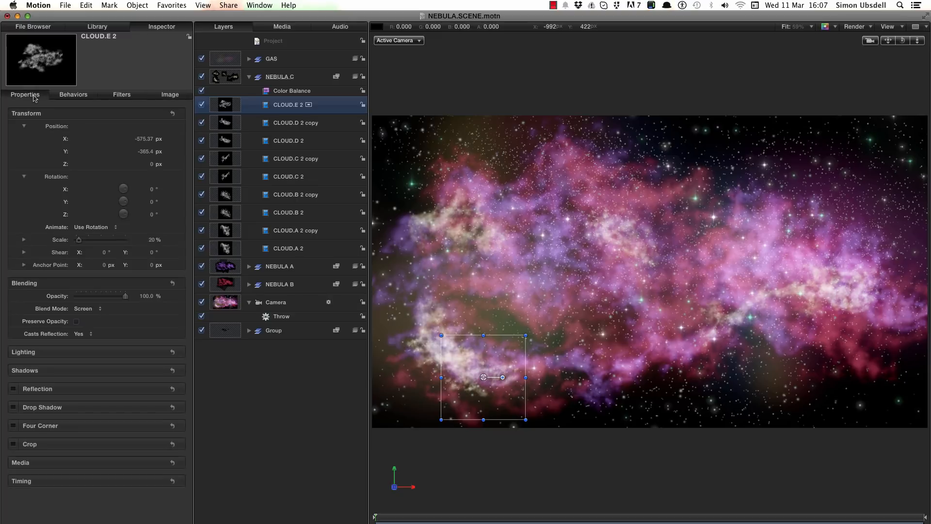
pyautogui.click(83, 309)
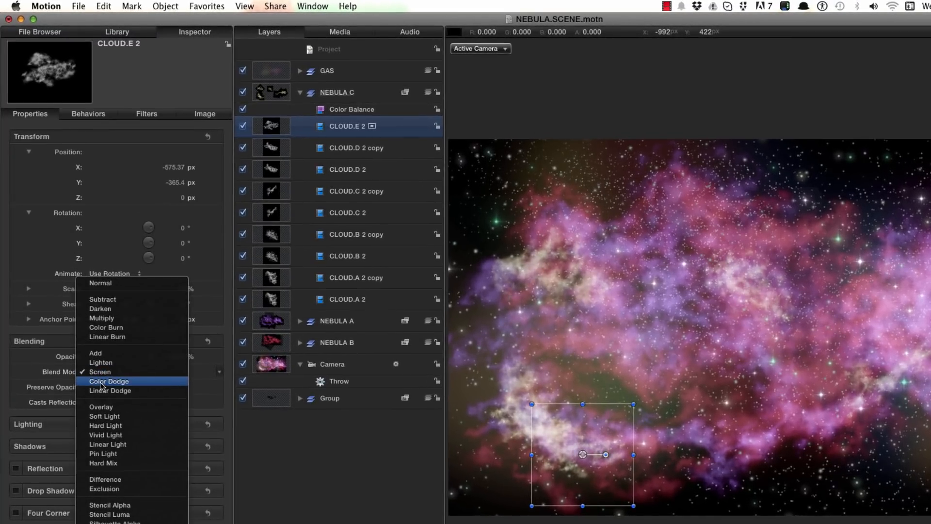
pyautogui.click(100, 381)
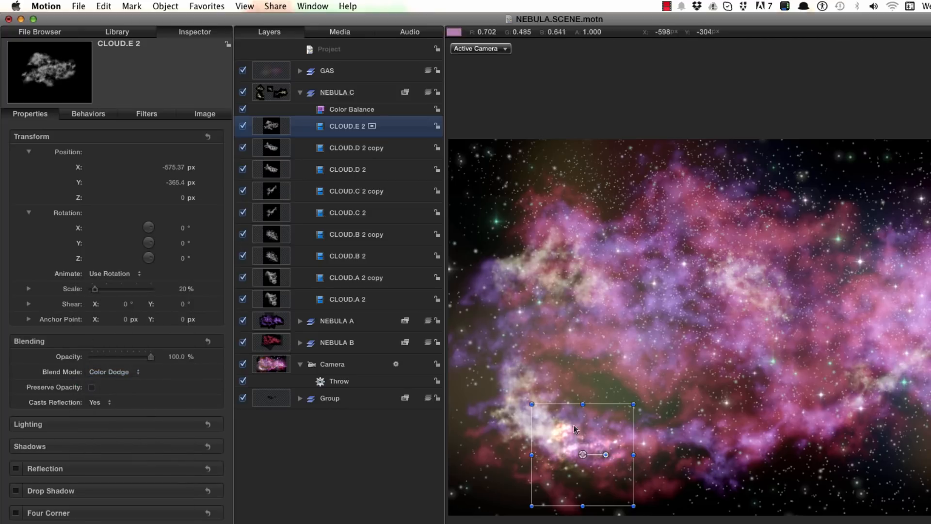
# Step: Switch CLOUD.E 2 to Screen for comparison, hide the canvas overlays, and return its blend mode to Color Dodge
pyautogui.click(95, 371)
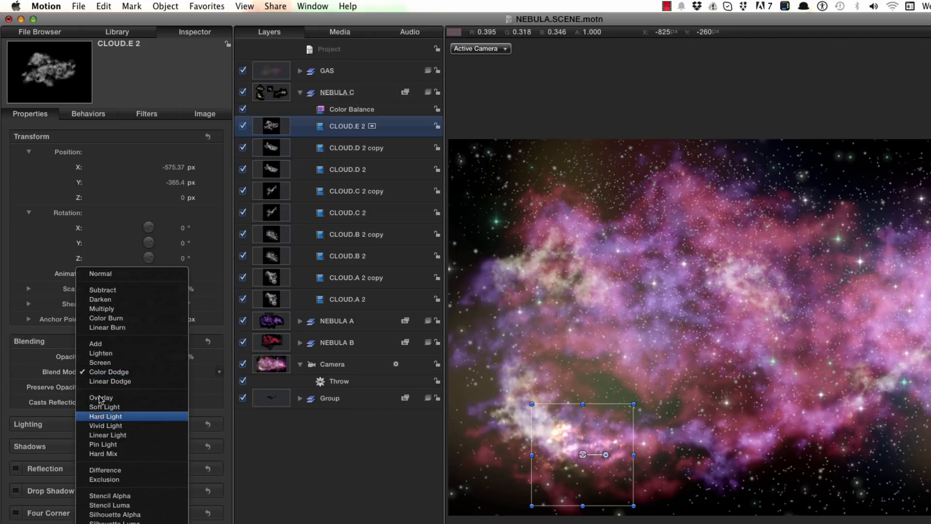
pyautogui.click(106, 367)
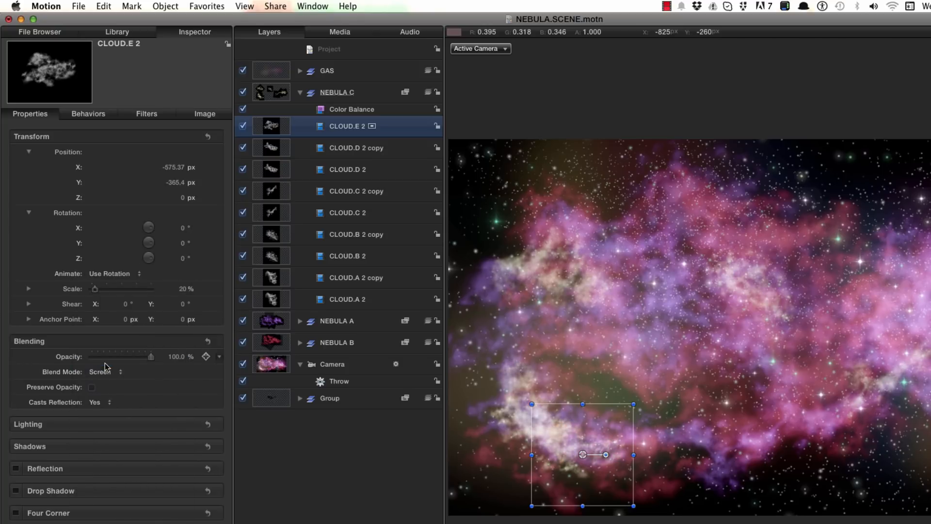
pyautogui.press('super+slash')
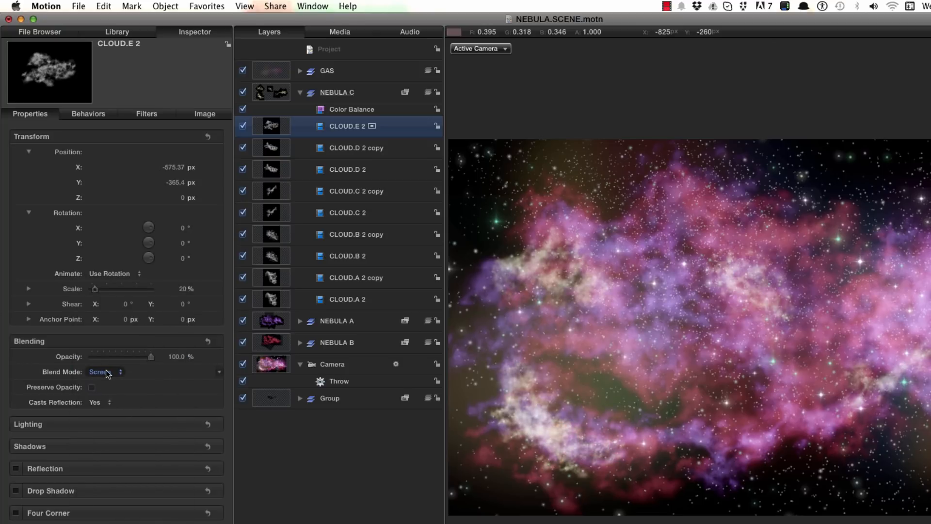
pyautogui.click(106, 372)
pyautogui.click(109, 381)
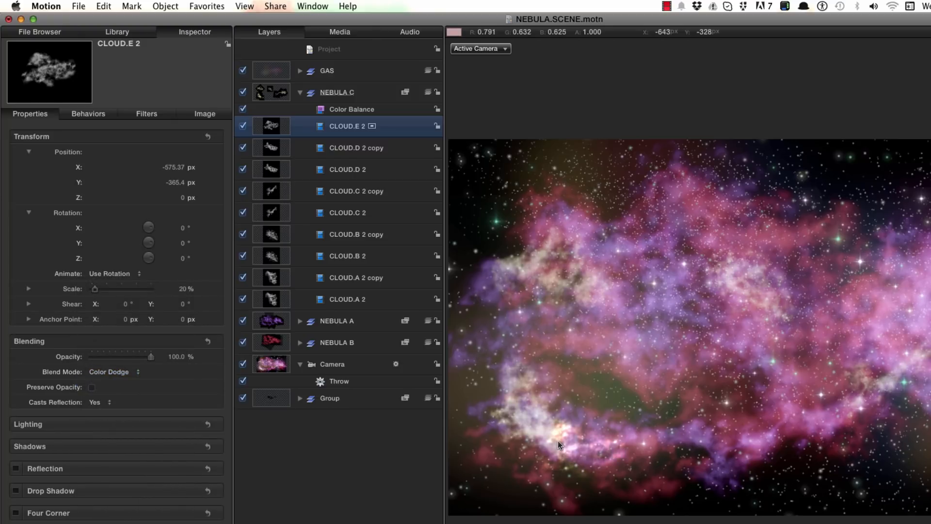
# Step: Set the blend mode of CLOUD.D 2 copy and CLOUD.D 2 to Color Dodge, and collapse the NEBULA C group
pyautogui.click(270, 148)
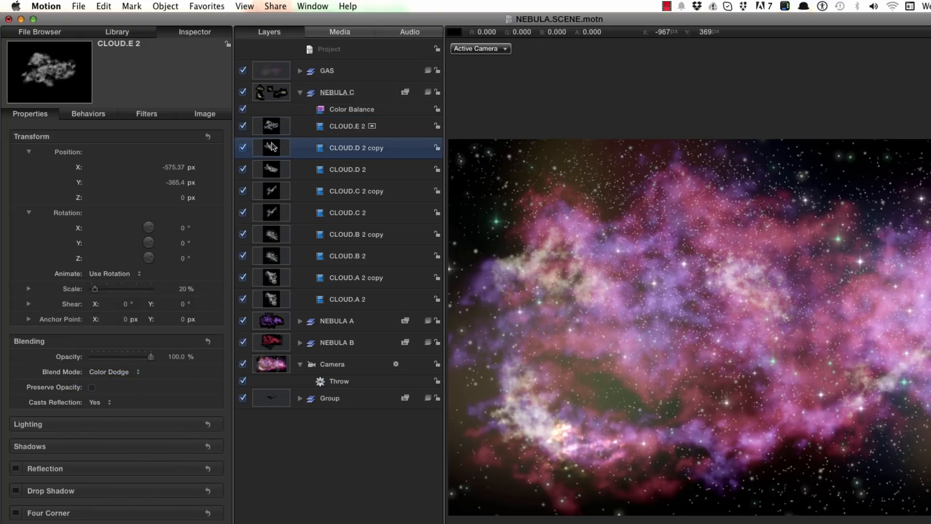
pyautogui.click(101, 372)
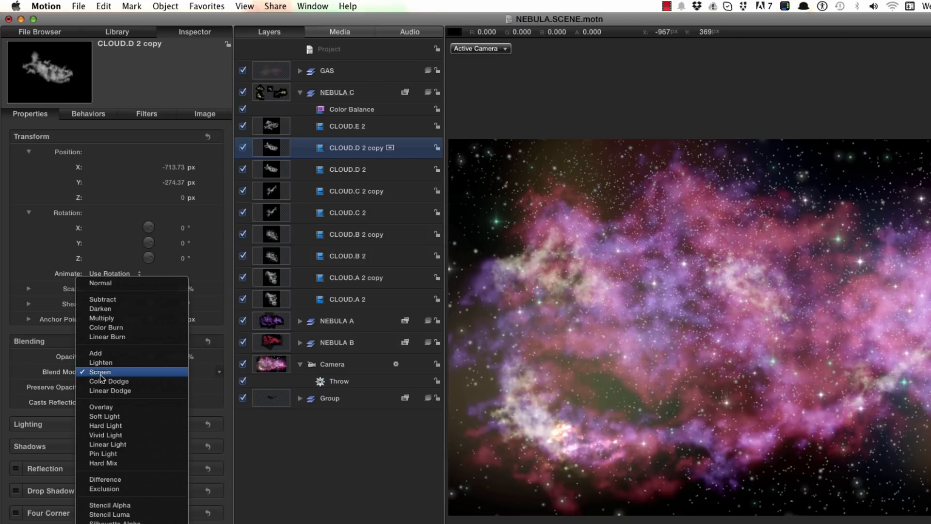
pyautogui.click(100, 384)
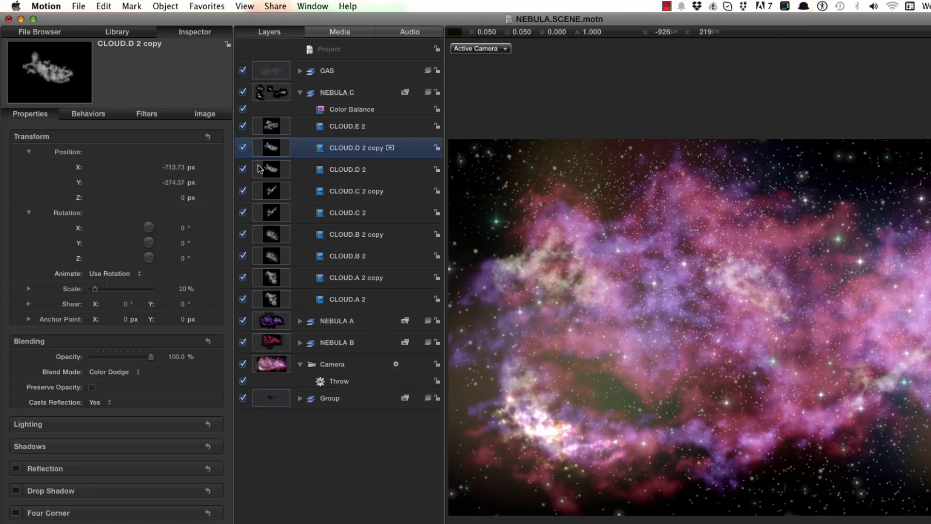
pyautogui.click(274, 171)
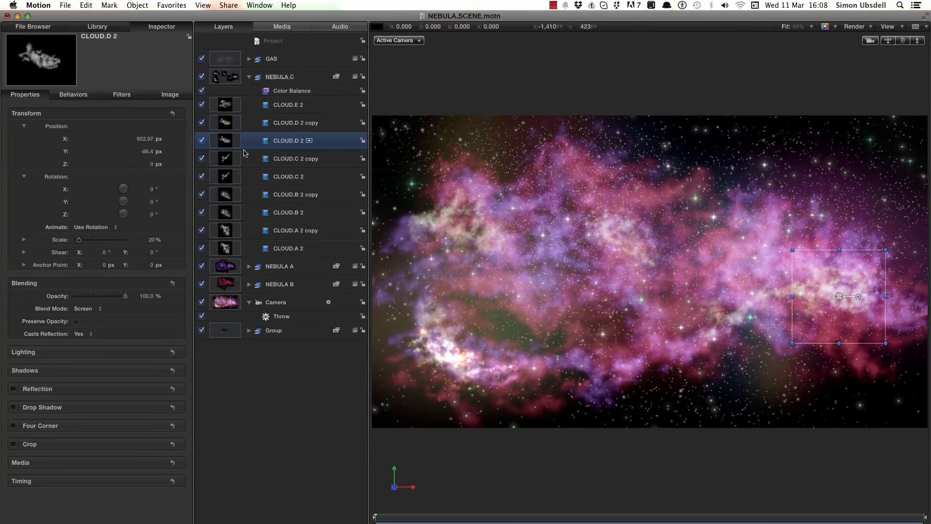
pyautogui.click(85, 308)
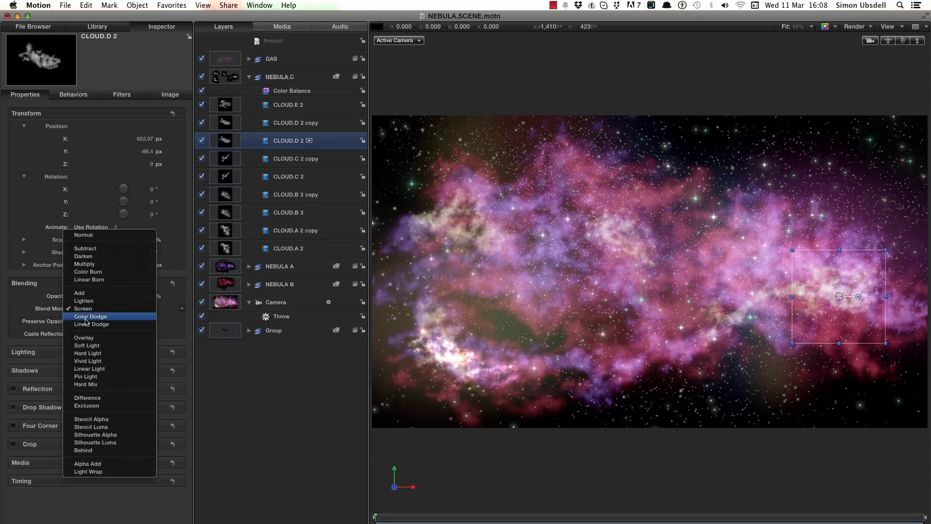
pyautogui.click(86, 316)
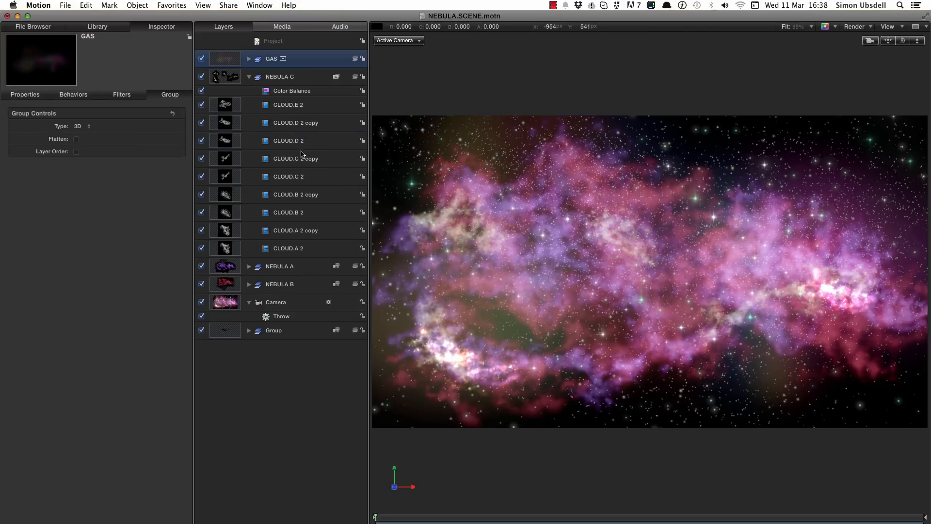
pyautogui.click(248, 76)
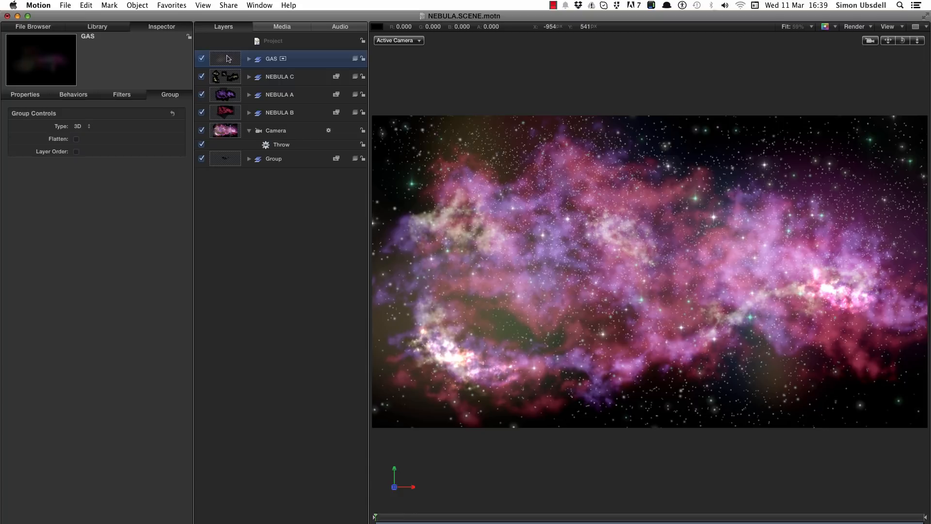
# Step: Move the GAS group down the layer stack until it sits directly below NEBULA B
pyautogui.press('super+bracketleft')
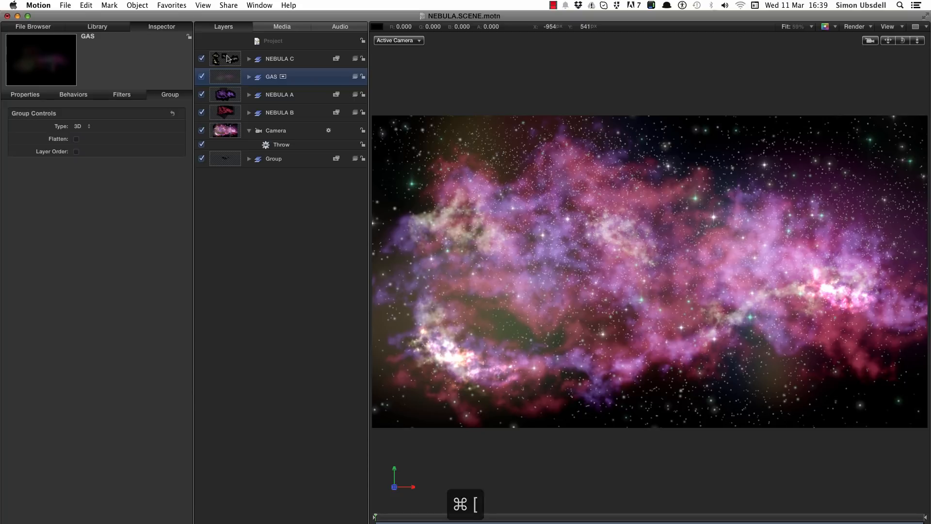
pyautogui.press('super+bracketleft')
pyautogui.press('super+bracketleft')
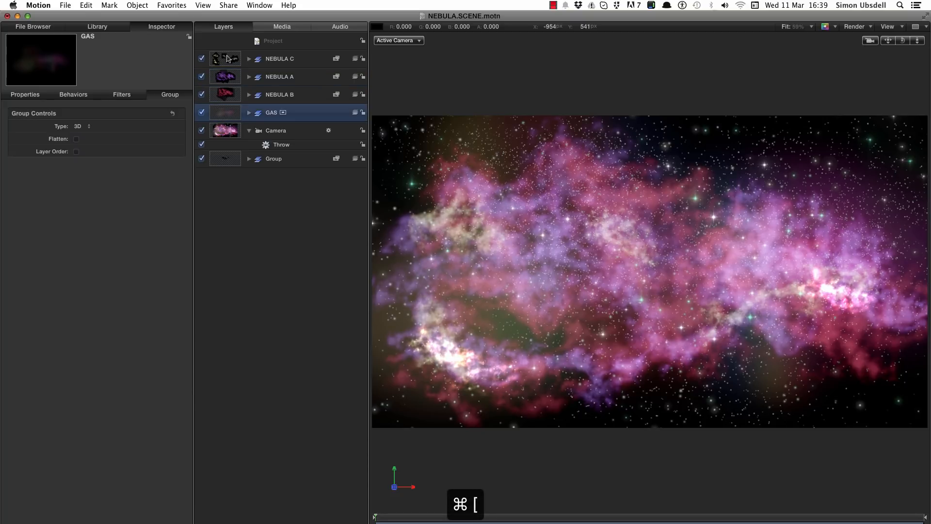
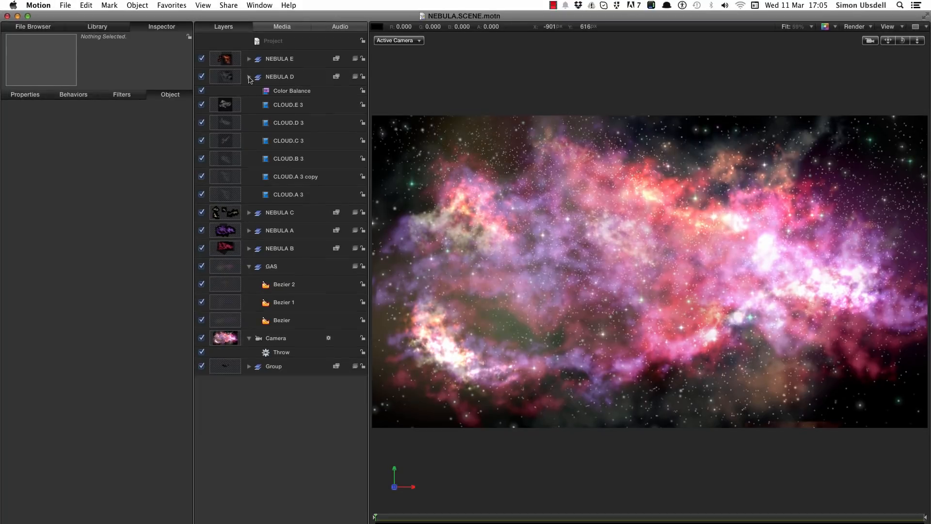
# Step: Collapse the NEBULA D group and preview the camera move on an enlarged canvas, returning to the first frame with the layer list shown
pyautogui.click(249, 76)
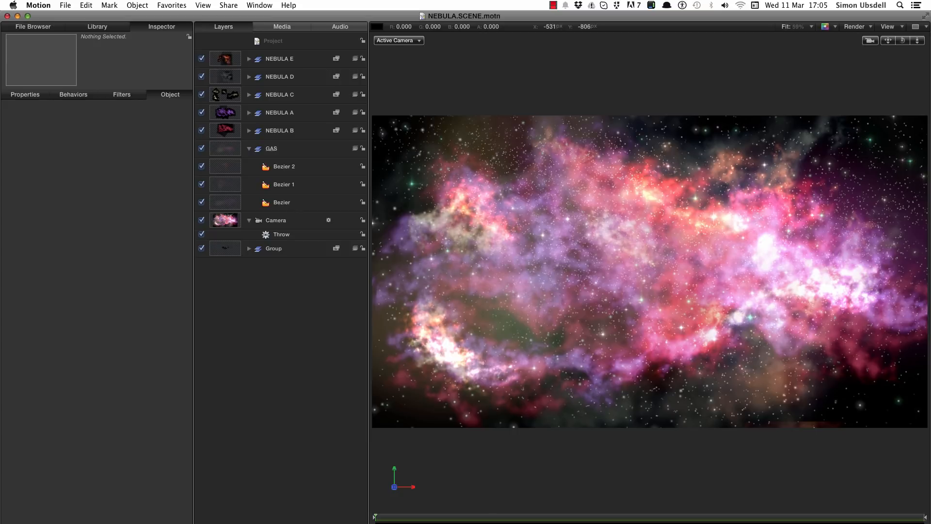
pyautogui.press('F5')
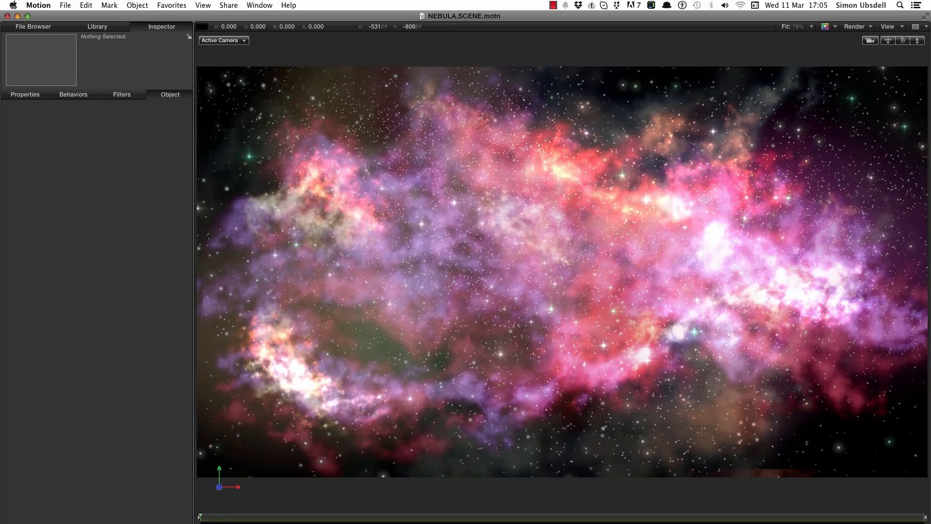
pyautogui.press('space')
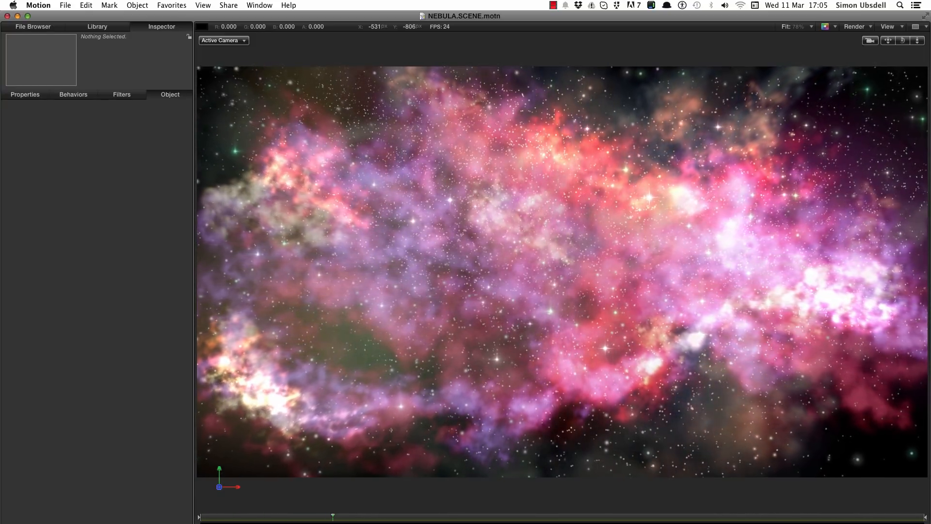
pyautogui.press('Home')
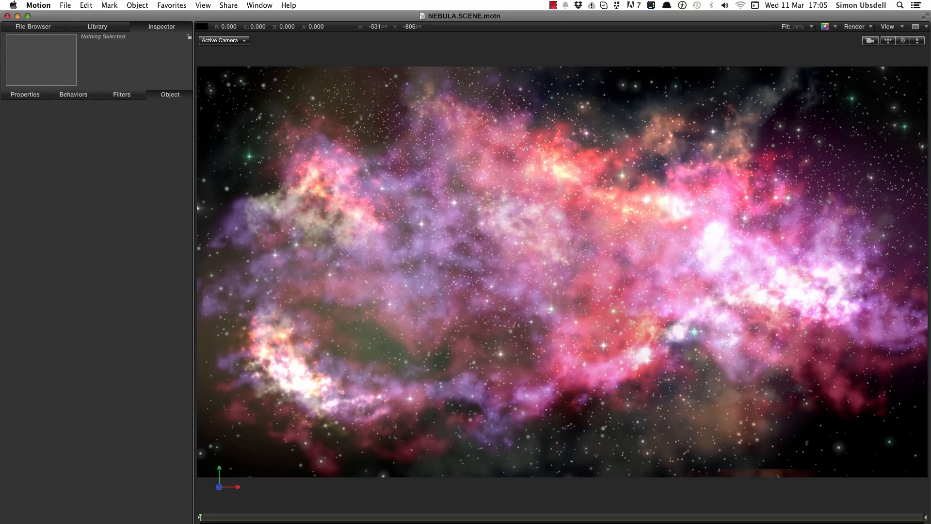
pyautogui.press('super+4')
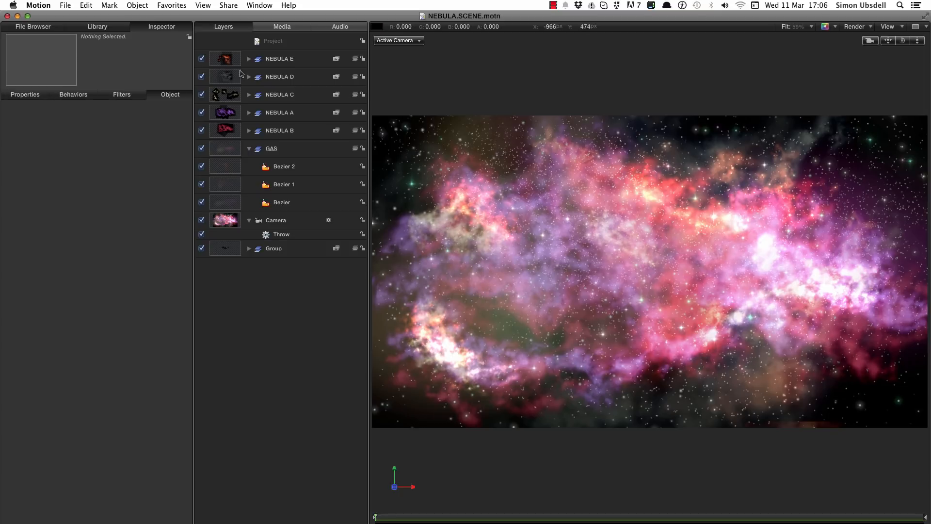
# Step: Create a new group above NEBULA E and name it DARK NEBULA
pyautogui.click(225, 60)
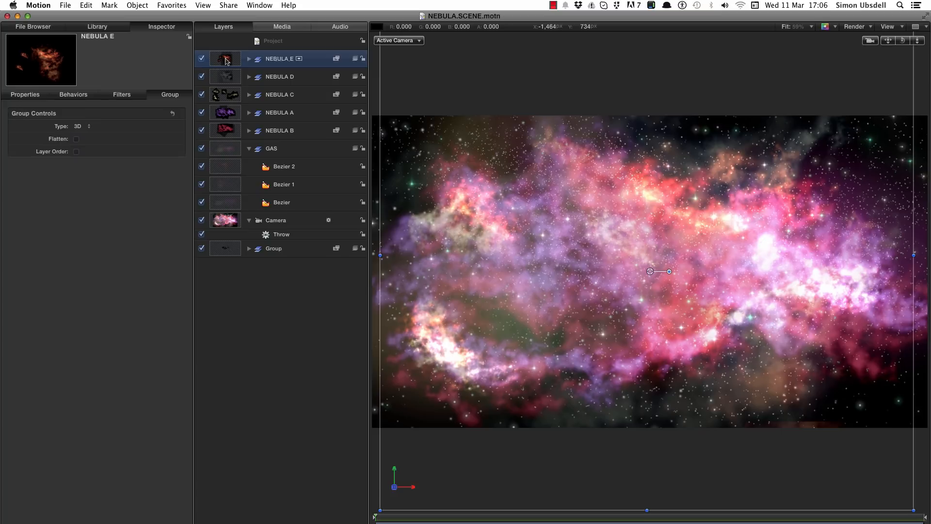
pyautogui.press('super+shift+n')
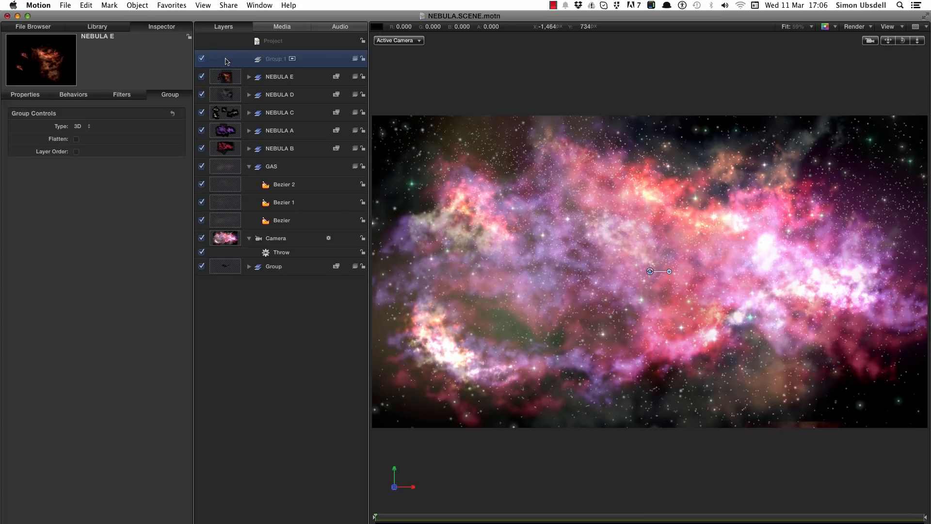
pyautogui.doubleClick(268, 59)
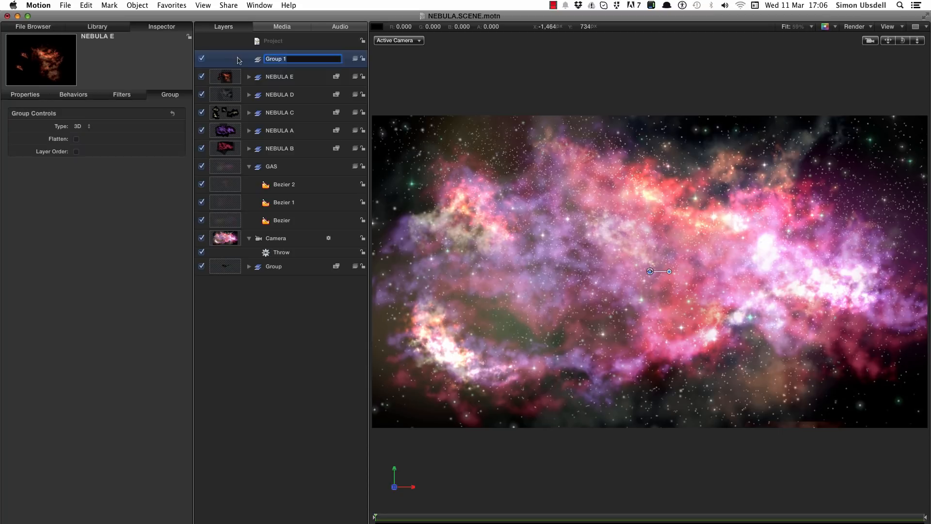
pyautogui.write('DARK NEBULA')
pyautogui.press('Return')
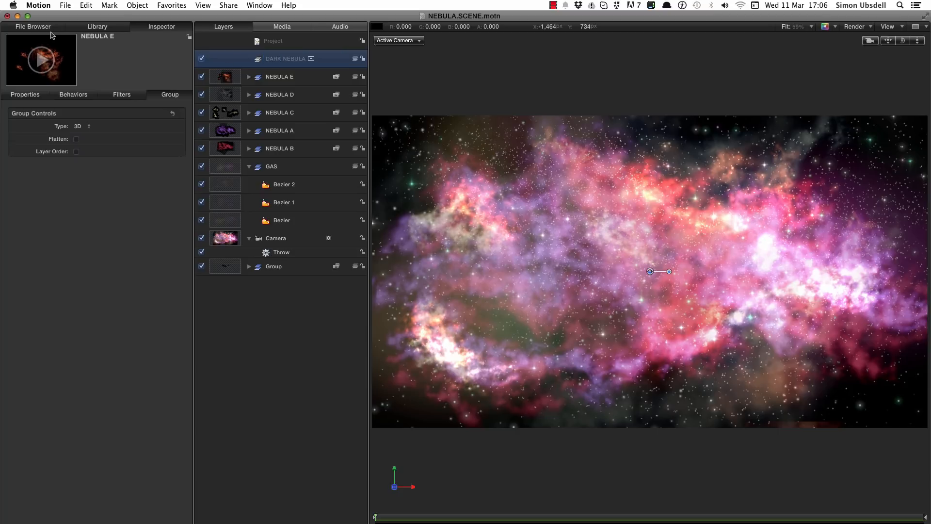
# Step: Add the five movies CLOUD.A.mov to CLOUD.E.mov to the DARK NEBULA group and set their blend mode to Add
pyautogui.click(33, 26)
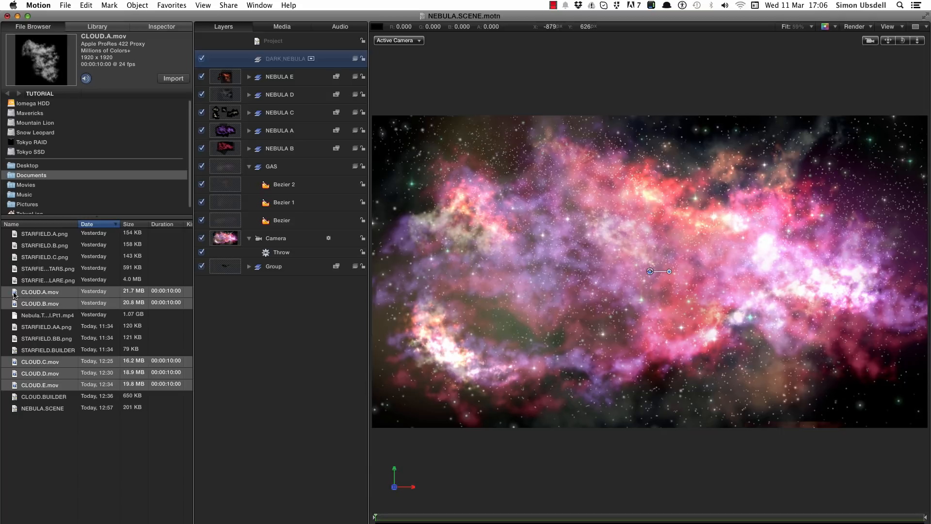
pyautogui.moveTo(14, 293); pyautogui.dragTo(274, 63)
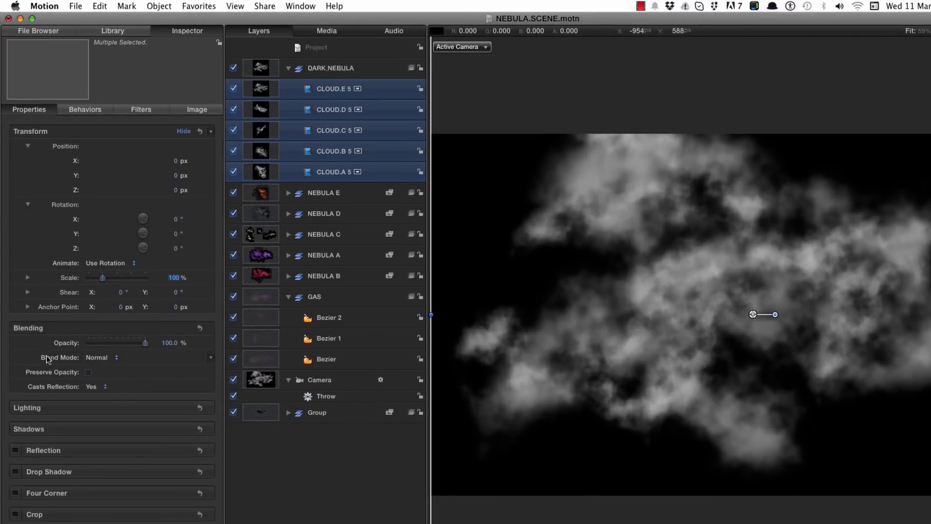
pyautogui.click(96, 357)
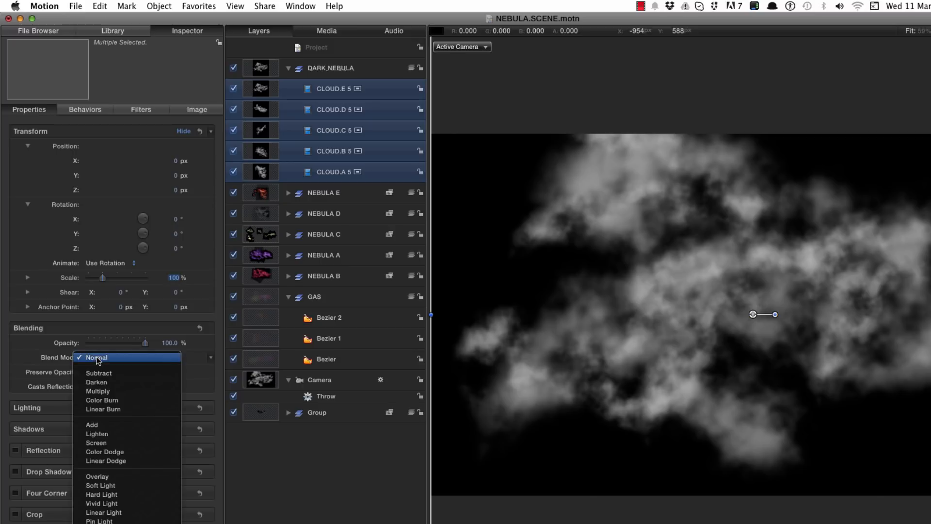
pyautogui.click(94, 429)
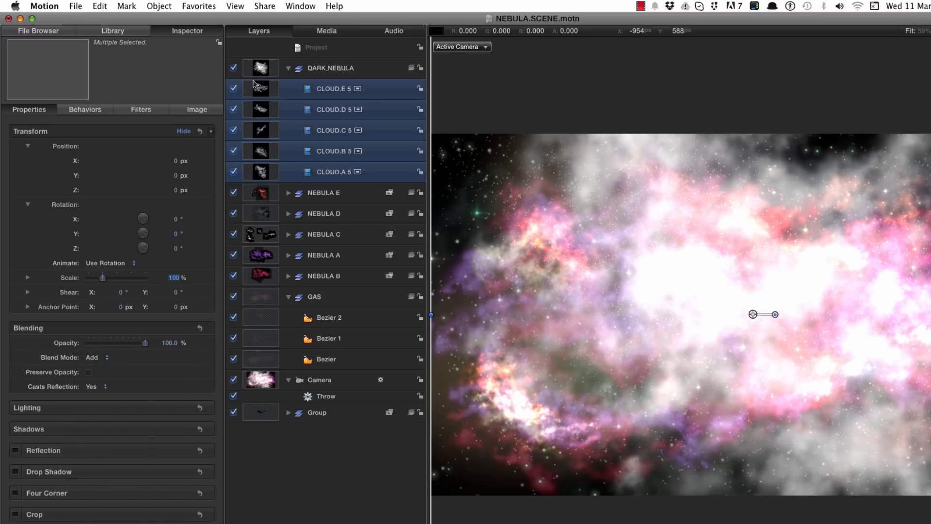
# Step: Create a new group above CLOUD.E 5 inside DARK NEBULA and turn off its 3D Group option
pyautogui.click(261, 90)
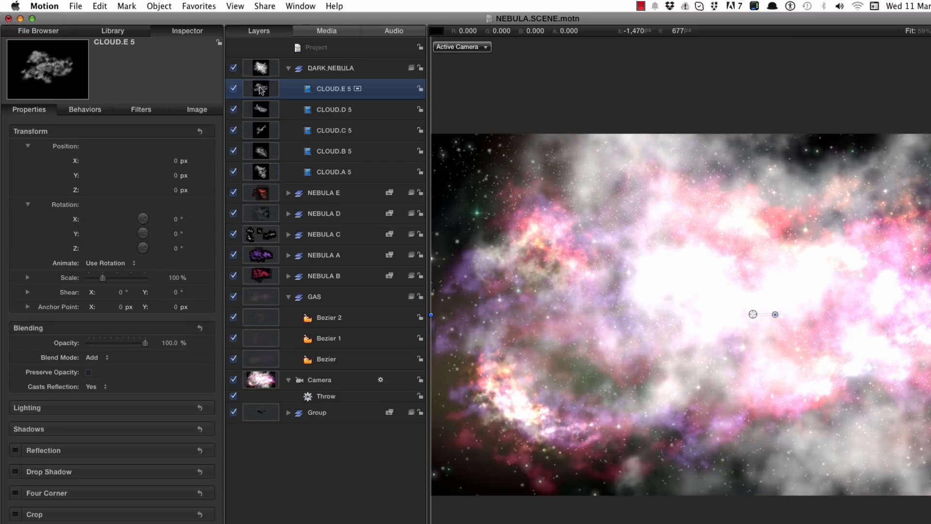
pyautogui.press('super+shift+g')
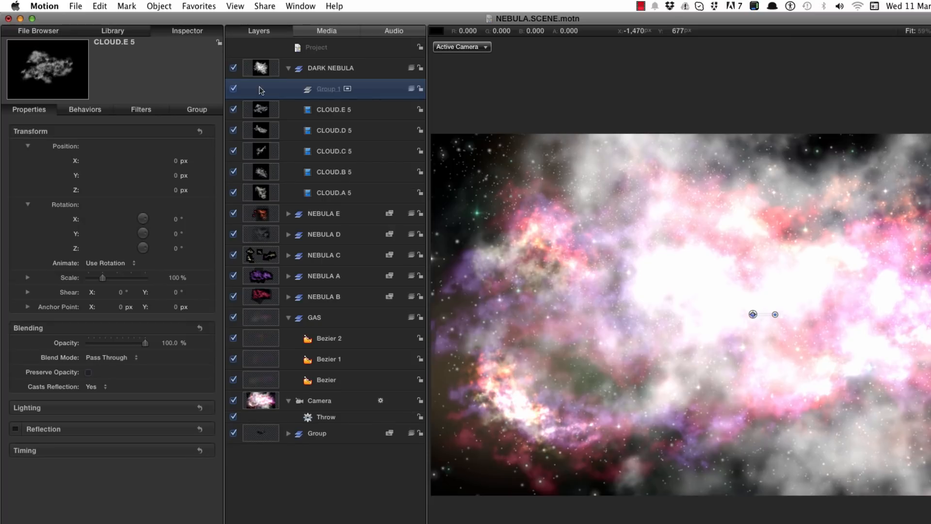
pyautogui.rightClick(323, 89)
pyautogui.click(351, 213)
# Step: Move all five clouds, CLOUD.E 5 through CLOUD.A 5, into the new 2D group and rename the group INVERT
pyautogui.click(257, 110)
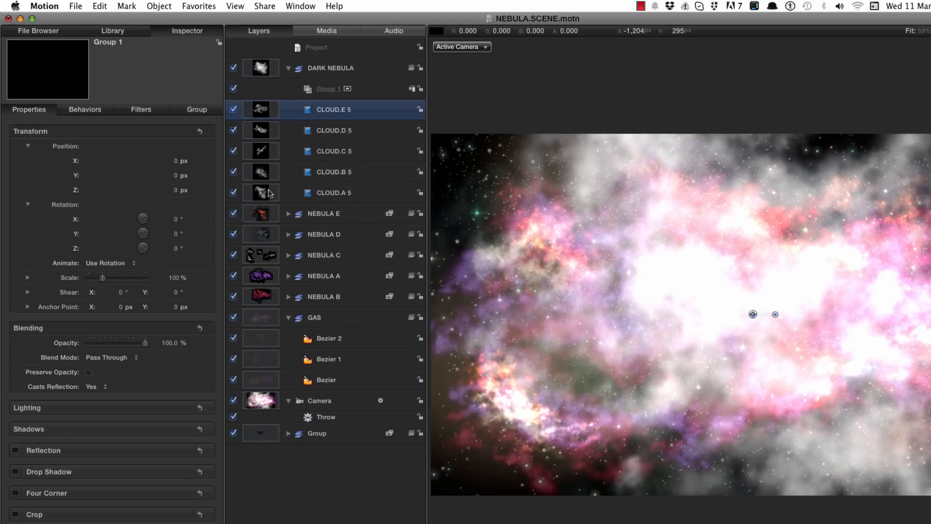
pyautogui.keyDown('shift'); pyautogui.click(270, 194); pyautogui.keyUp('shift')
pyautogui.moveTo(255, 109); pyautogui.dragTo(290, 85)
pyautogui.doubleClick(327, 88)
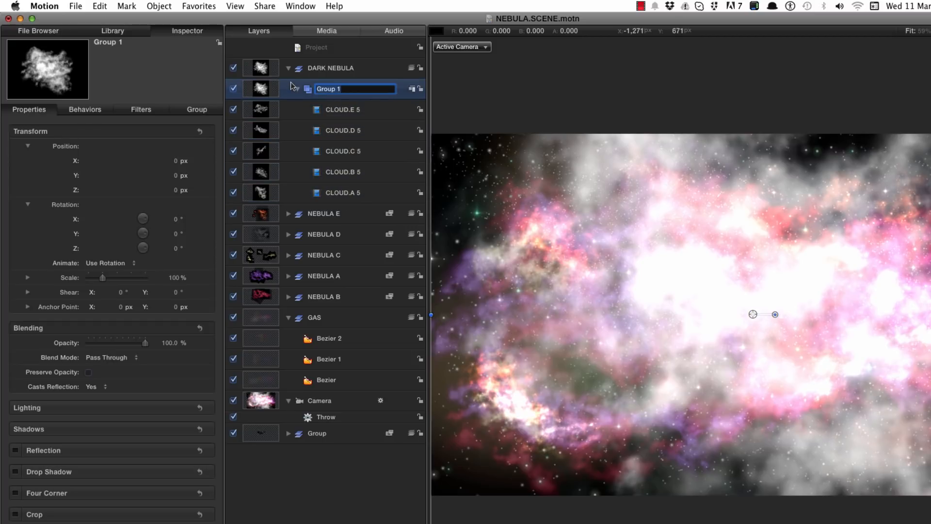
pyautogui.write('INVERT')
pyautogui.press('Return')
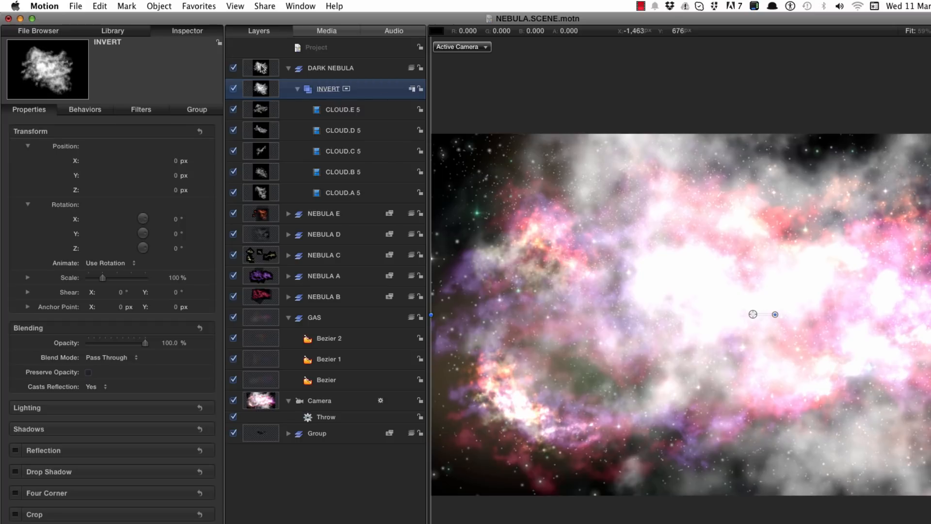
# Step: Apply the Negative color correction filter to the DARK NEBULA group and the Levels filter to the INVERT group
pyautogui.click(261, 68)
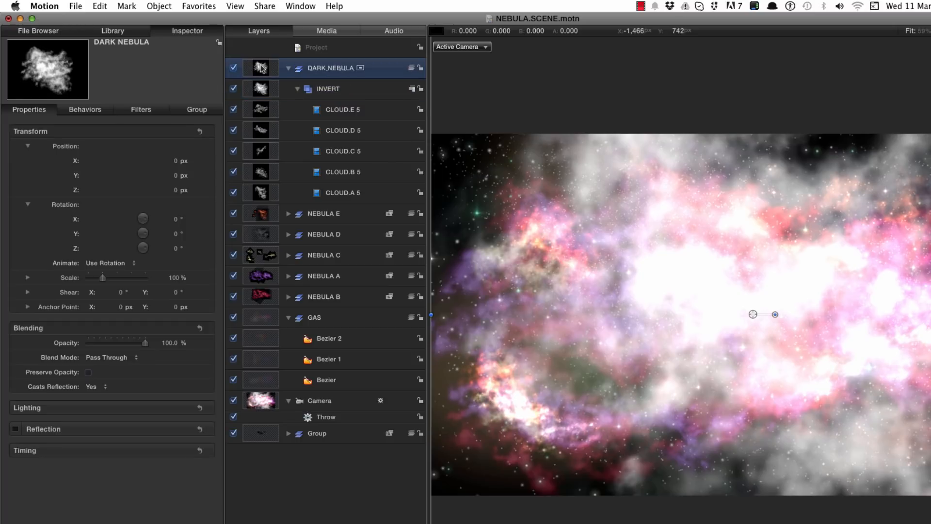
pyautogui.press('super+2')
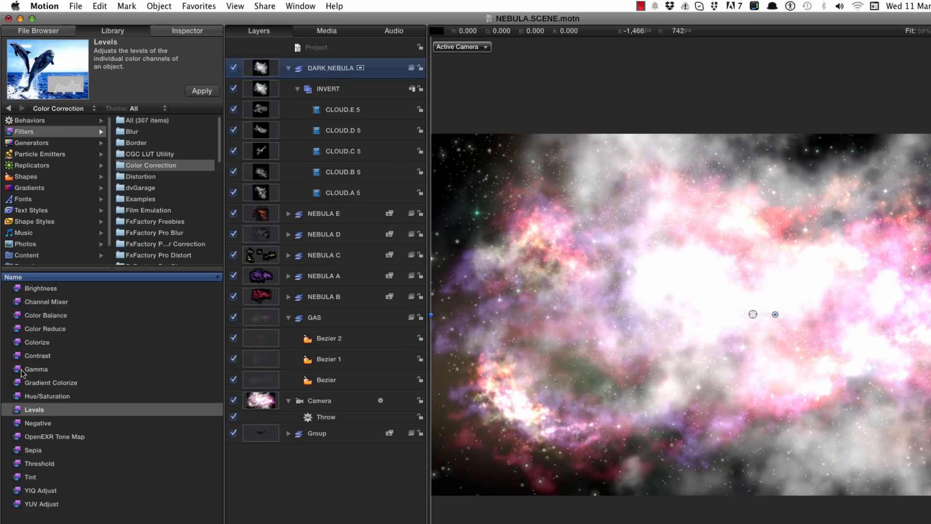
pyautogui.click(19, 423)
pyautogui.moveTo(18, 426); pyautogui.dragTo(308, 76)
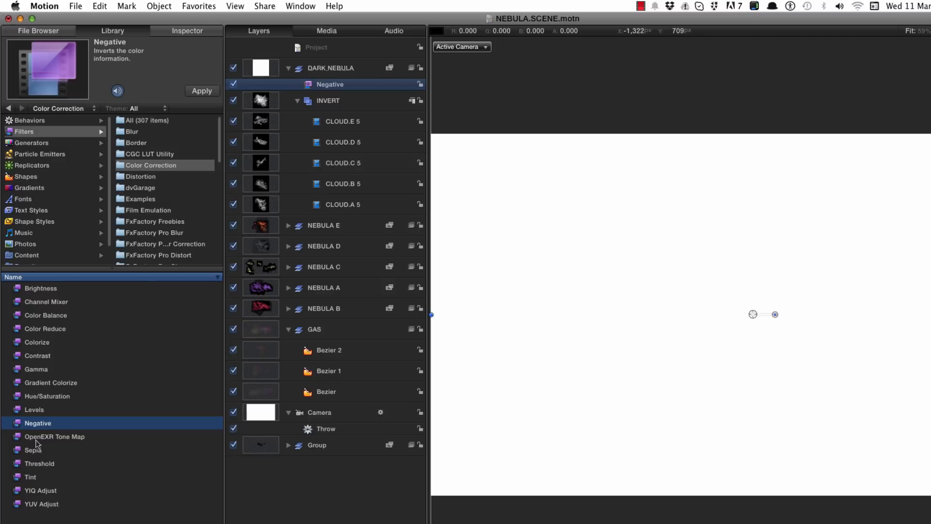
pyautogui.click(18, 411)
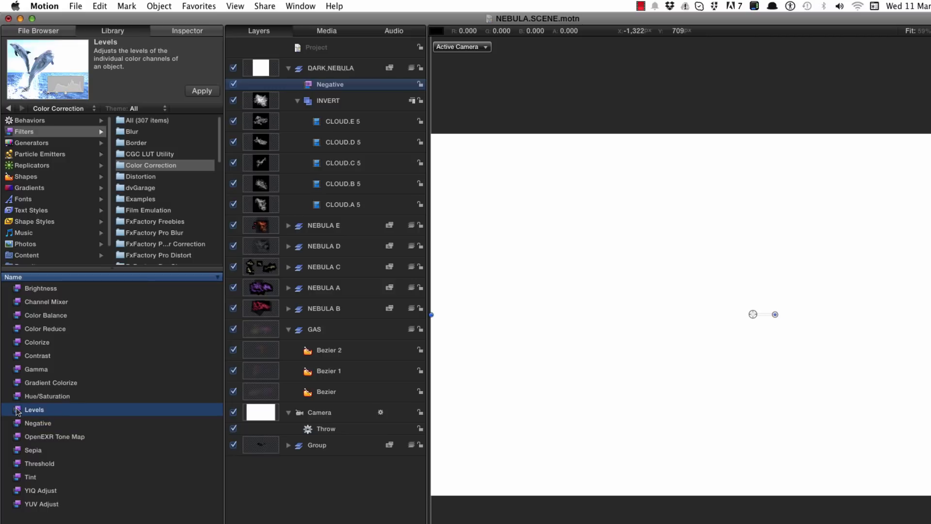
pyautogui.moveTo(17, 410); pyautogui.dragTo(307, 103)
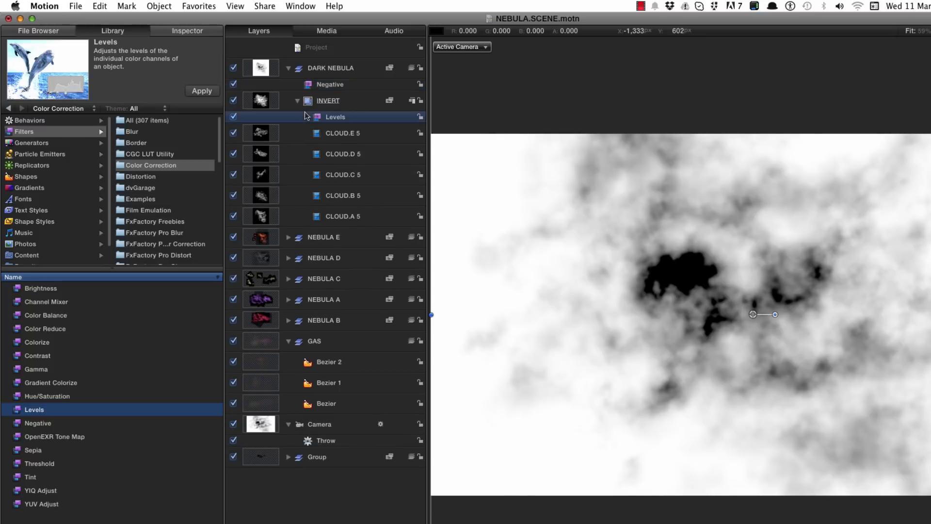
# Step: Set the blend mode of the DARK NEBULA group to Multiply
pyautogui.click(266, 66)
pyautogui.press('F1')
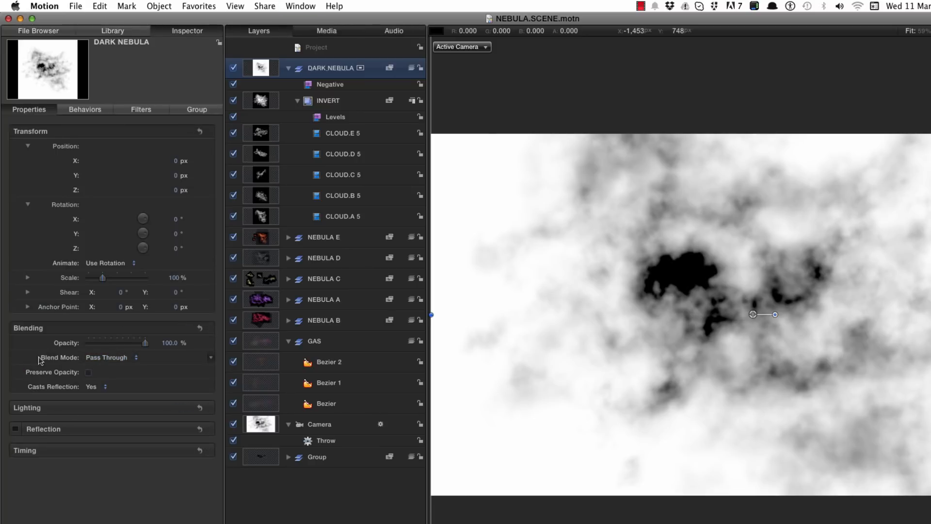
pyautogui.click(97, 357)
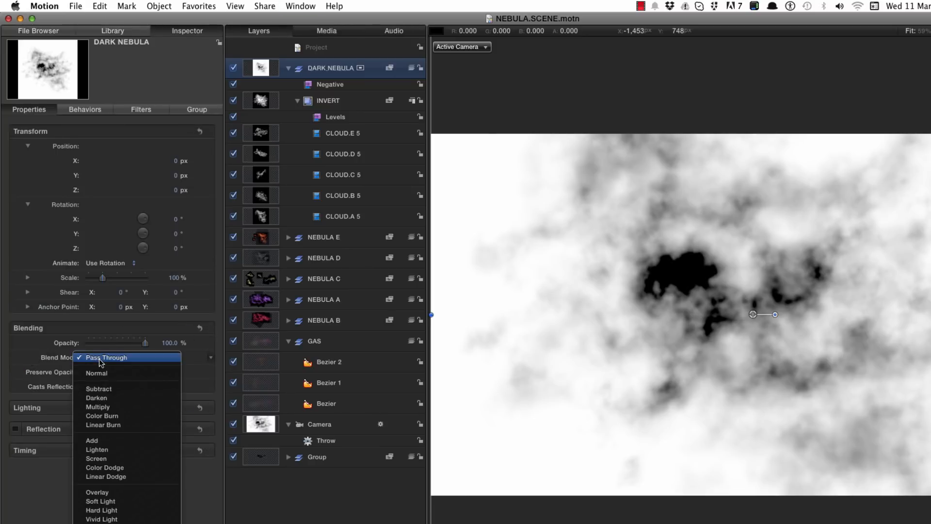
pyautogui.click(113, 409)
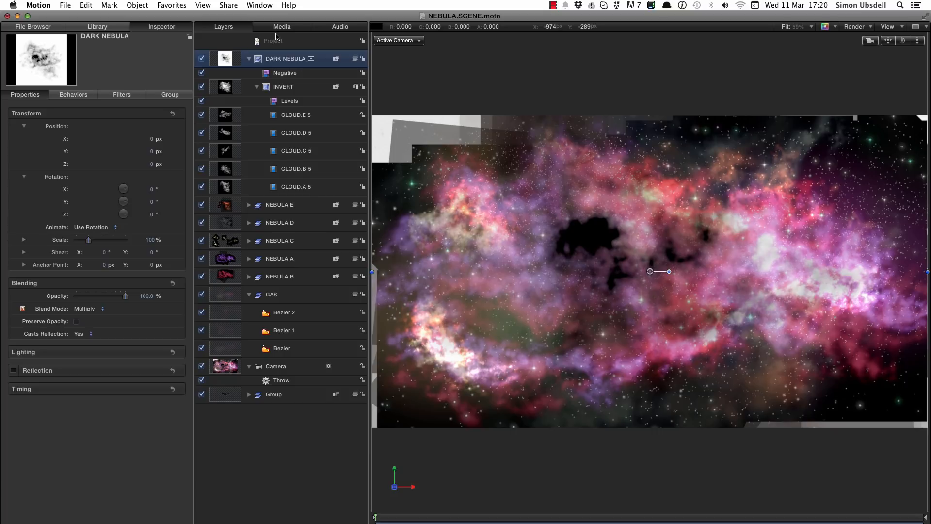
# Step: Create a new group above DARK NEBULA and turn off its 3D Group option
pyautogui.press('shift+super+n')
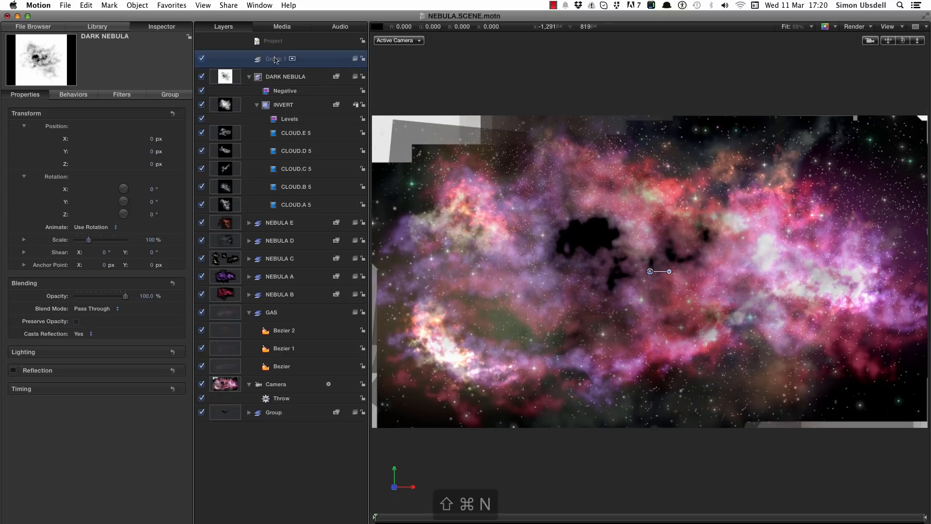
pyautogui.rightClick(274, 60)
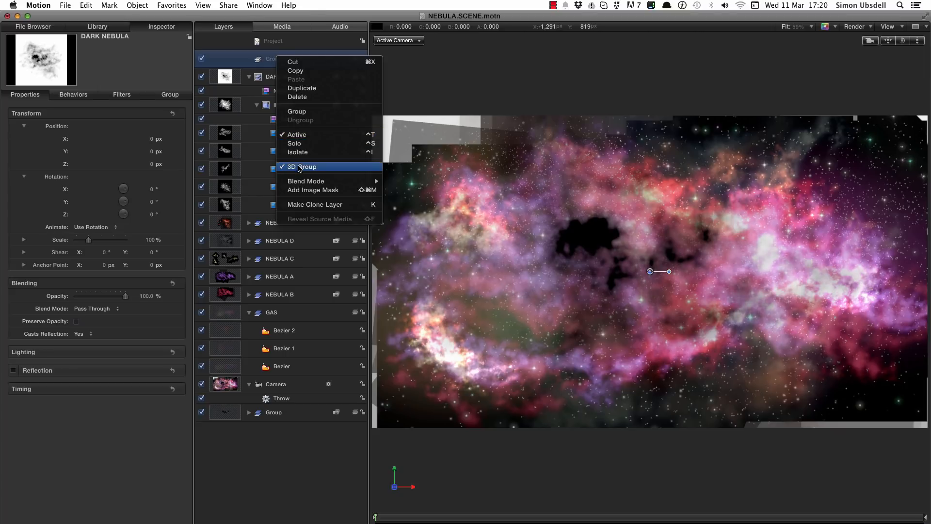
pyautogui.click(300, 167)
# Step: Add a Color Solid generator to the new 2D group above DARK NEBULA
pyautogui.press('super+2')
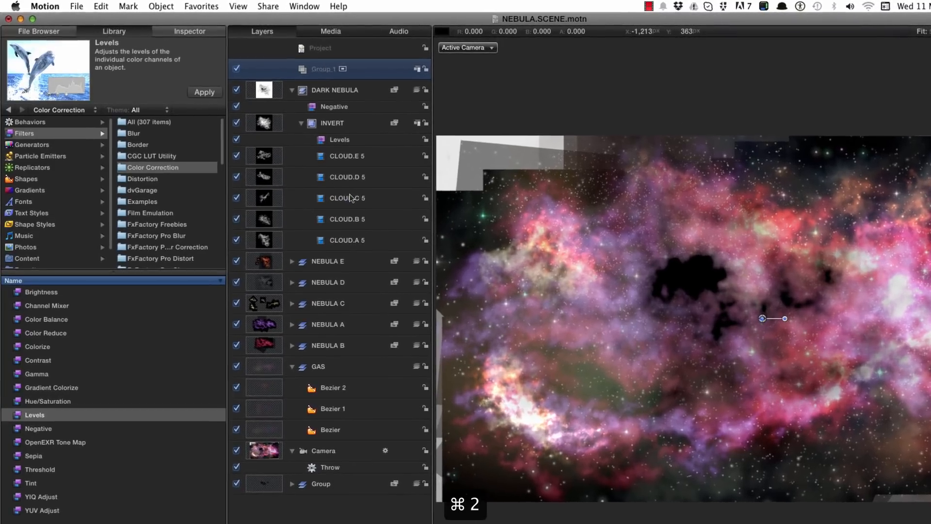
pyautogui.click(31, 144)
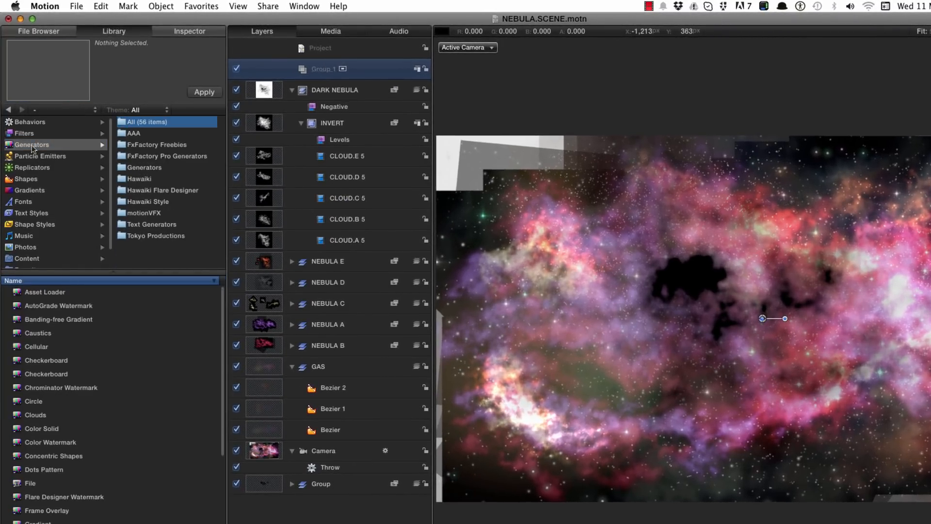
pyautogui.click(128, 168)
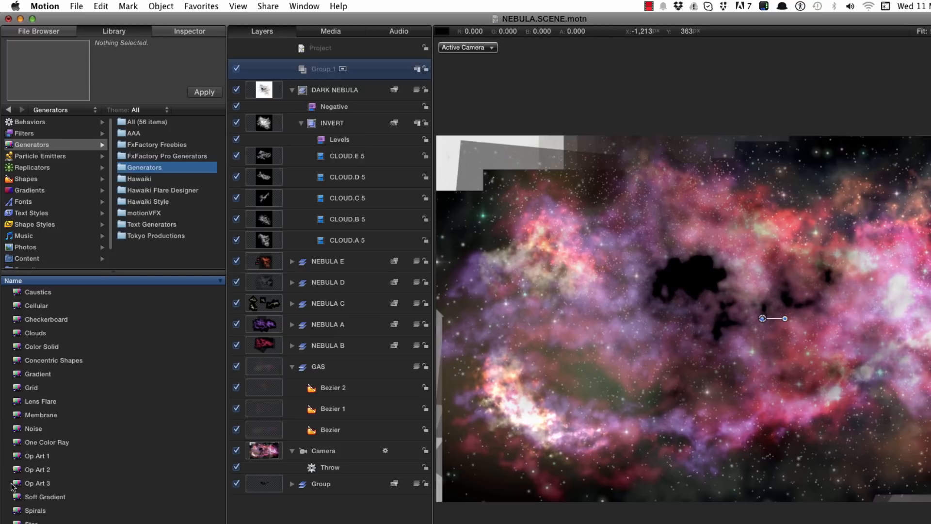
pyautogui.moveTo(24, 346); pyautogui.dragTo(332, 68)
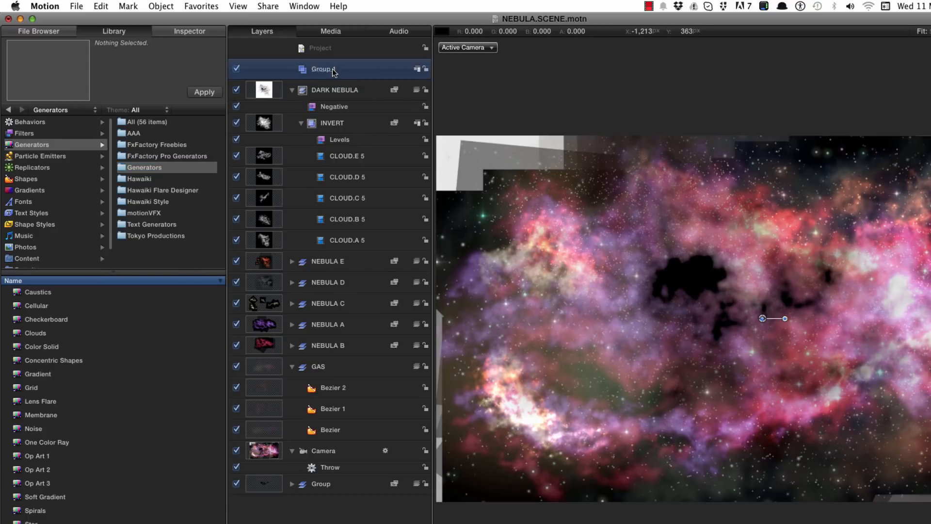
# Step: Change the Color Solid generator's color to black
pyautogui.press('F3')
pyautogui.press('F4')
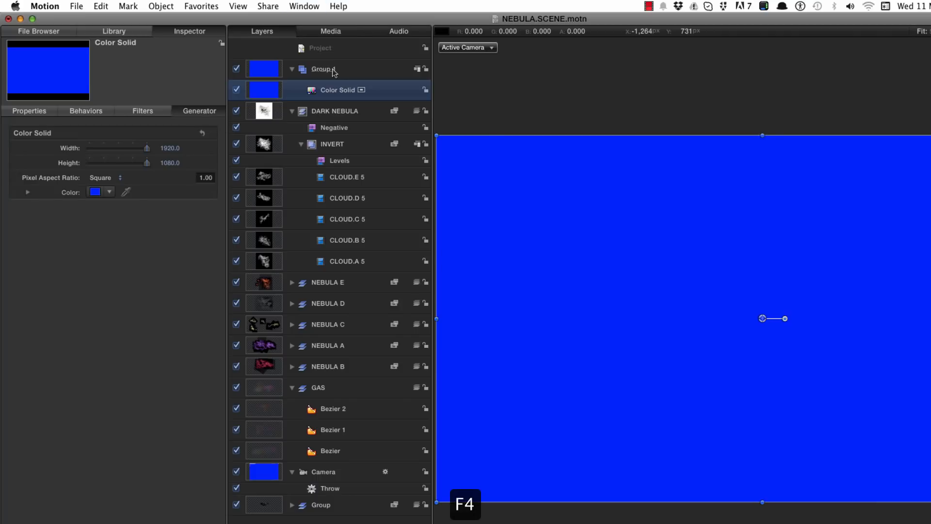
pyautogui.click(95, 192)
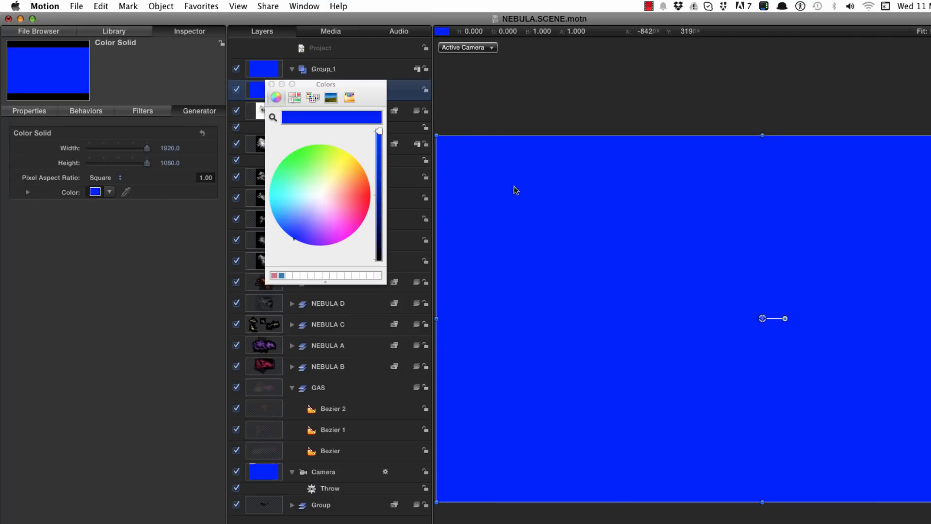
pyautogui.moveTo(379, 131); pyautogui.dragTo(380, 290)
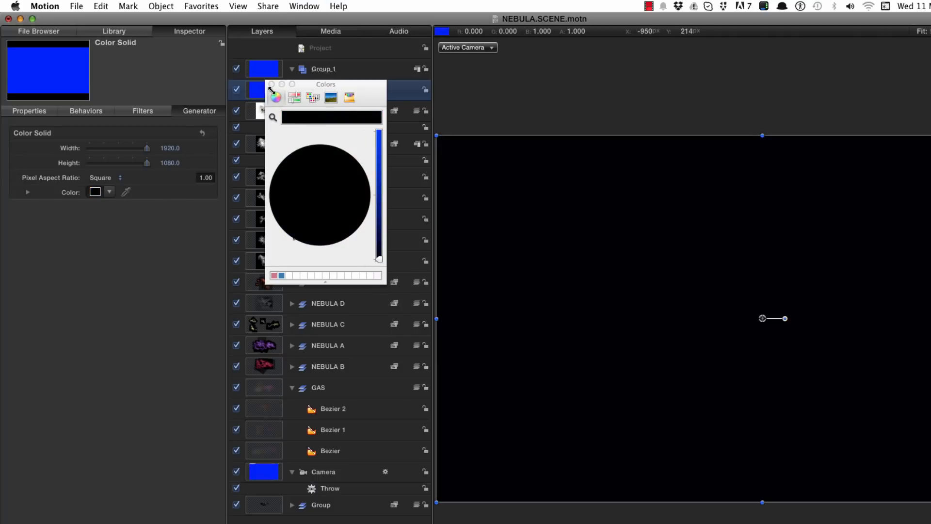
pyautogui.click(271, 84)
# Step: Rename the group containing the Color Solid to BLACK
pyautogui.click(327, 70)
pyautogui.click(327, 70)
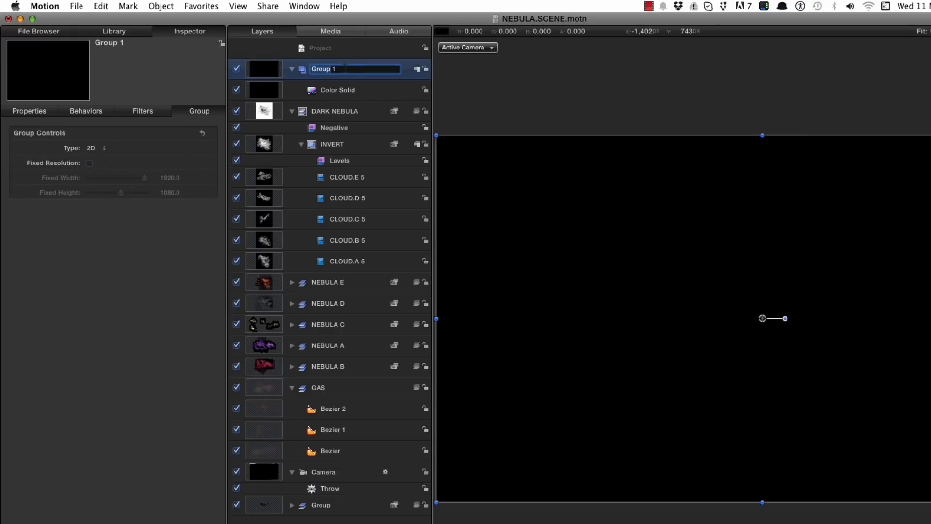
pyautogui.write('BLACK')
pyautogui.press('Return')
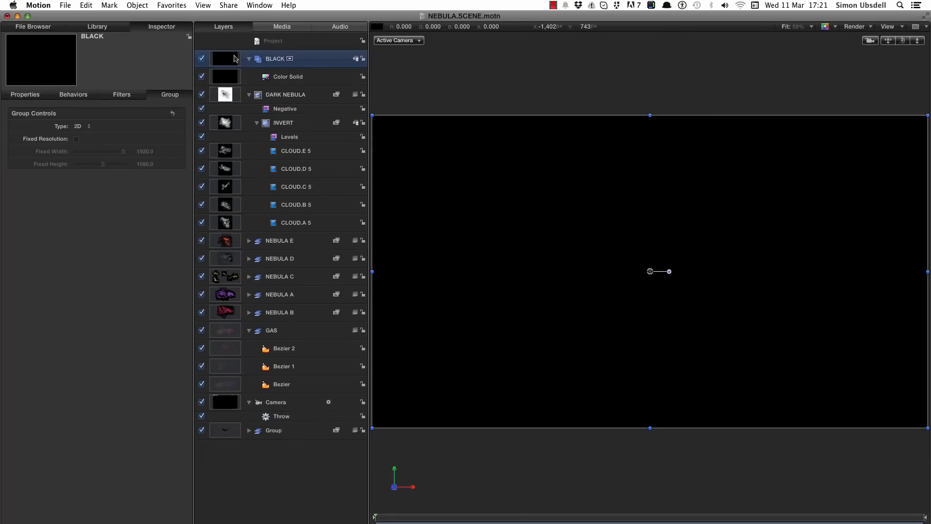
# Step: Send the BLACK group to the bottom of the layer stack, then collapse and lock it
pyautogui.press('super+shift+bracketleft')
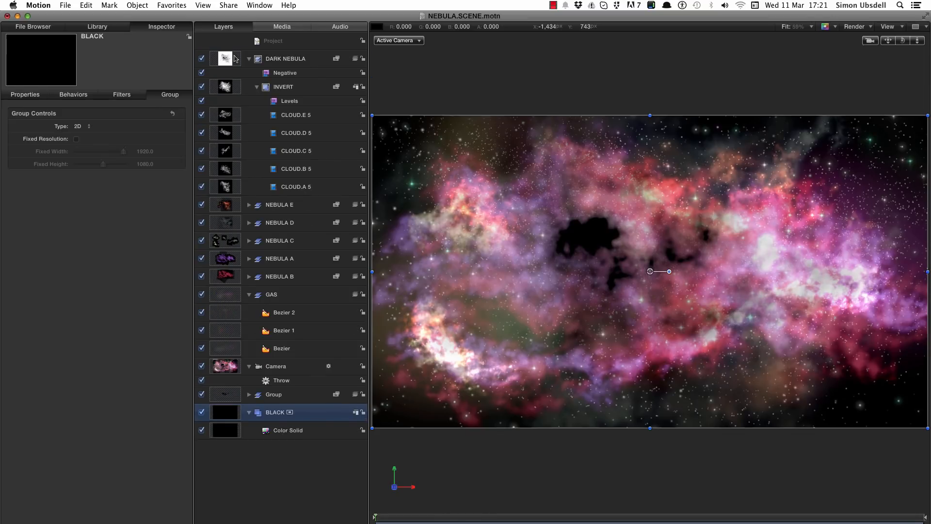
pyautogui.click(201, 412)
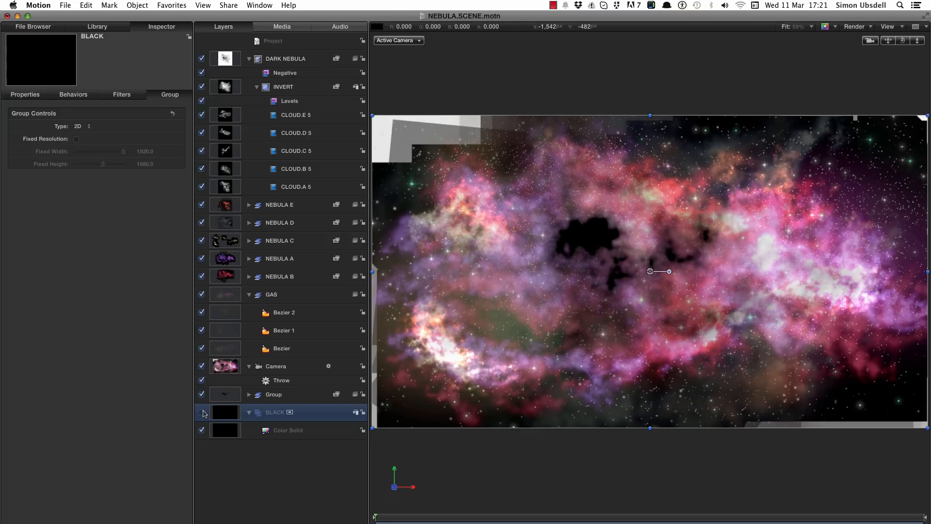
pyautogui.click(201, 412)
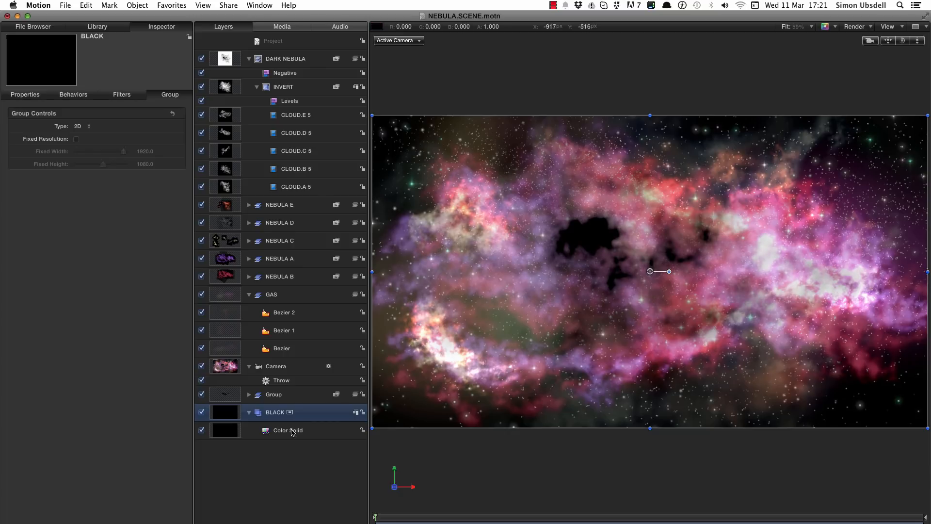
pyautogui.click(249, 412)
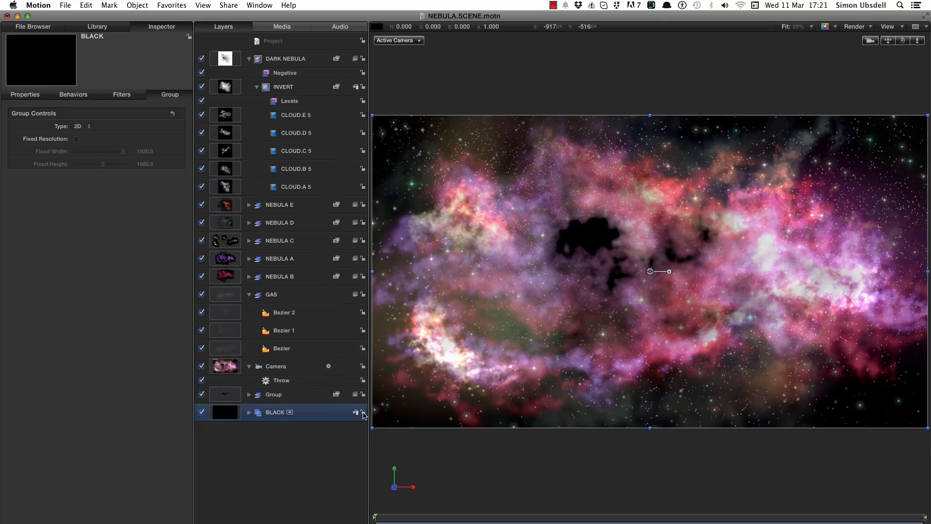
pyautogui.click(363, 413)
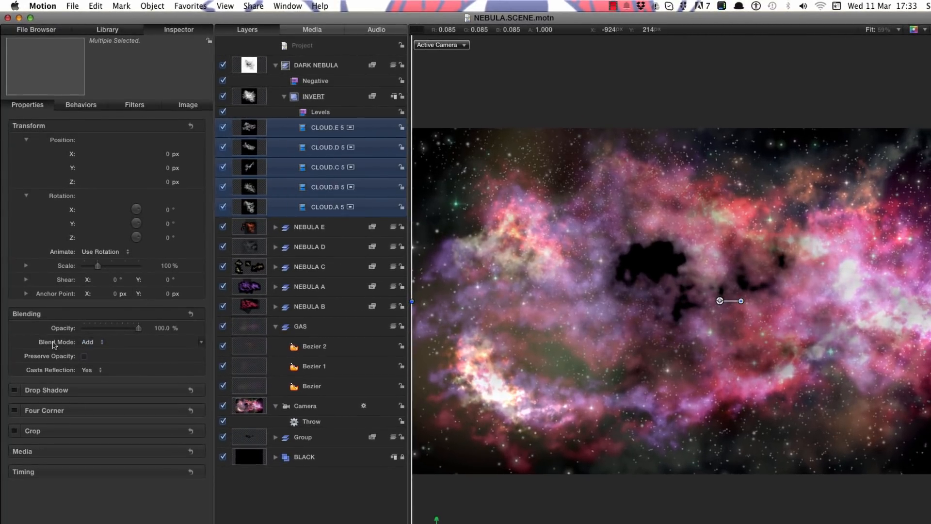
# Step: Set the five selected INVERT clouds to Screen blending and adjust the INVERT Levels filter to gamma 2.6 and input white 0.97
pyautogui.click(86, 342)
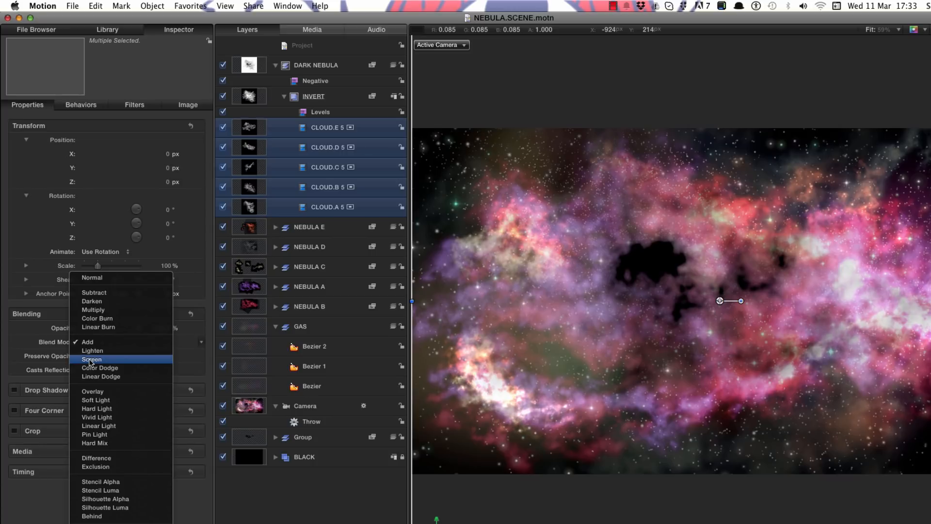
pyautogui.click(89, 359)
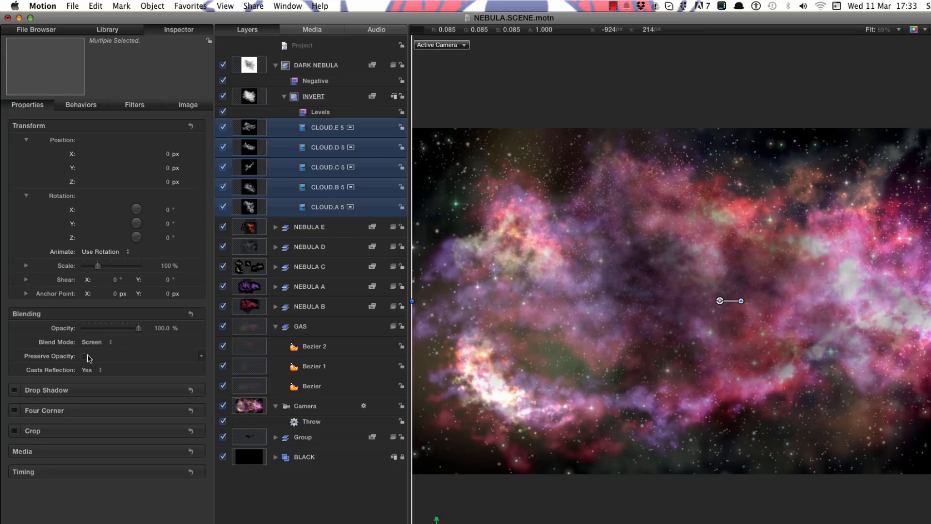
pyautogui.click(310, 113)
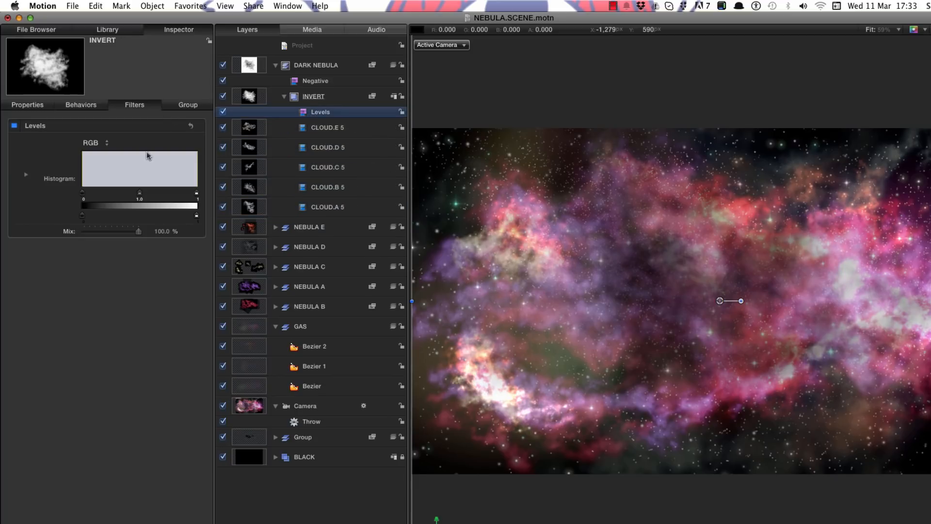
pyautogui.moveTo(140, 195); pyautogui.dragTo(107, 196)
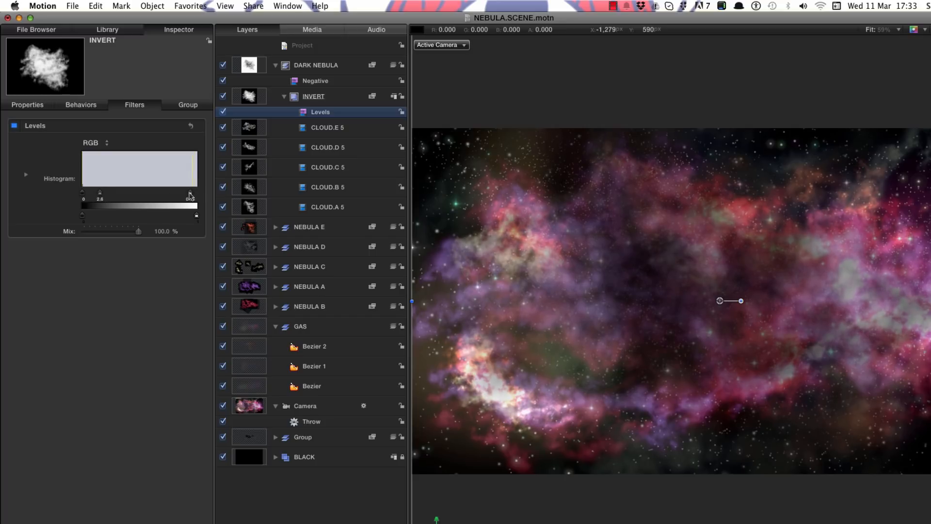
pyautogui.moveTo(190, 196); pyautogui.dragTo(193, 196)
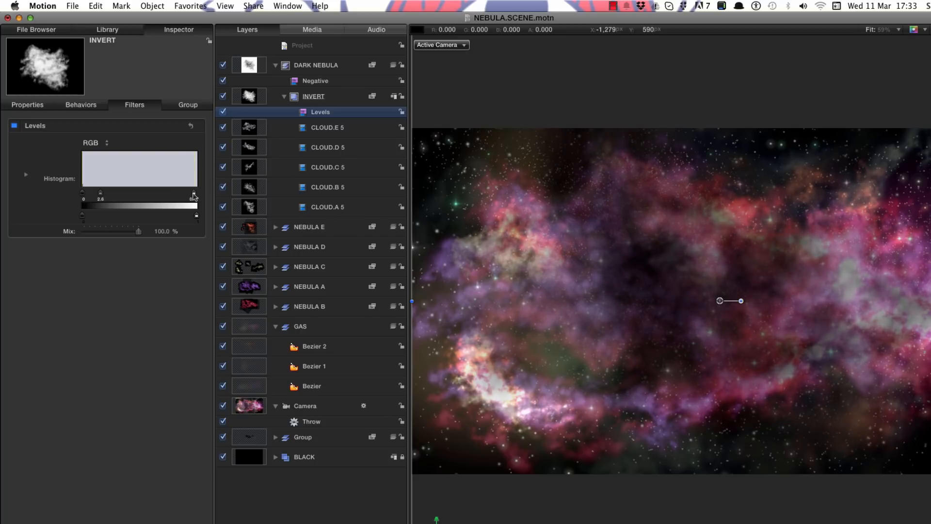
pyautogui.moveTo(194, 196); pyautogui.dragTo(194, 196)
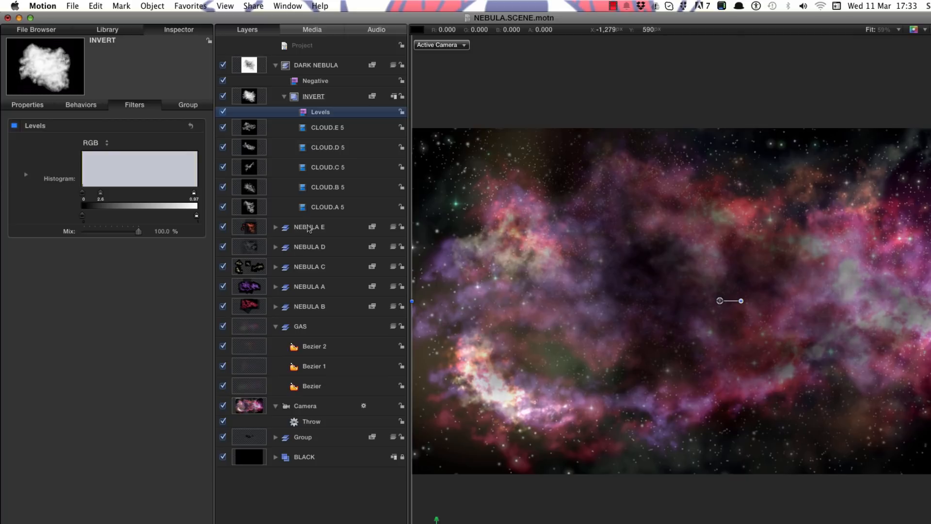
# Step: Hide the CLOUD.E 5, CLOUD.D 5, CLOUD.C 5 and CLOUD.B 5 layers in the INVERT group
pyautogui.click(249, 129)
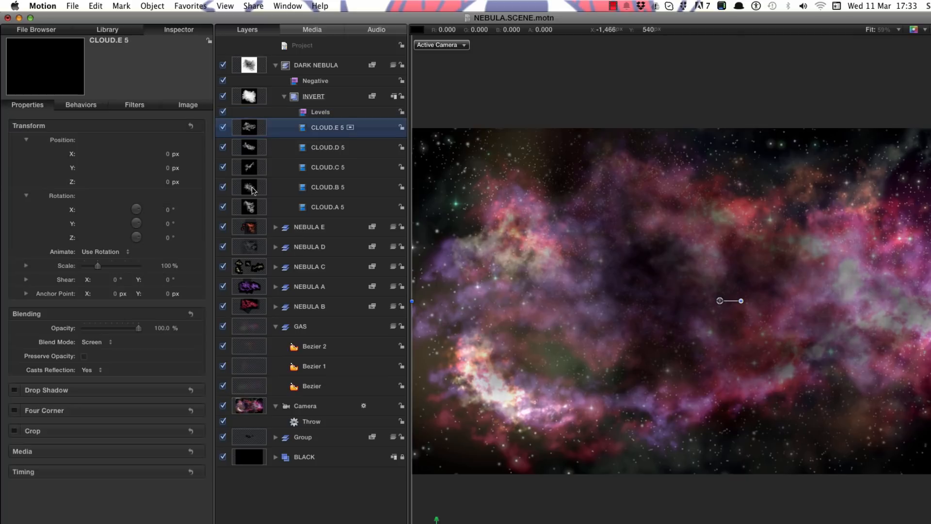
pyautogui.keyDown('shift'); pyautogui.click(252, 189); pyautogui.keyUp('shift')
pyautogui.click(222, 188)
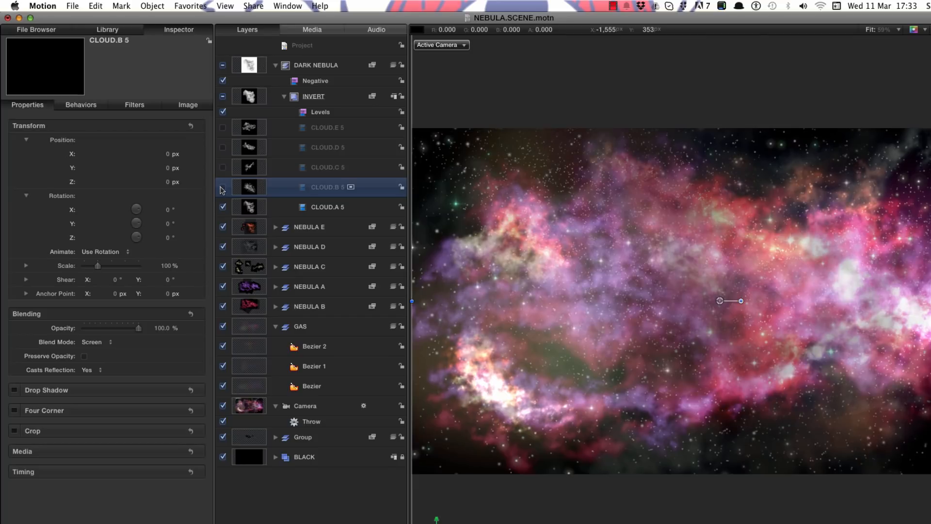
# Step: Scale all five cloud layers in the INVERT group to 50%
pyautogui.click(248, 207)
pyautogui.click(249, 128)
pyautogui.keyDown('shift'); pyautogui.click(250, 207); pyautogui.keyUp('shift')
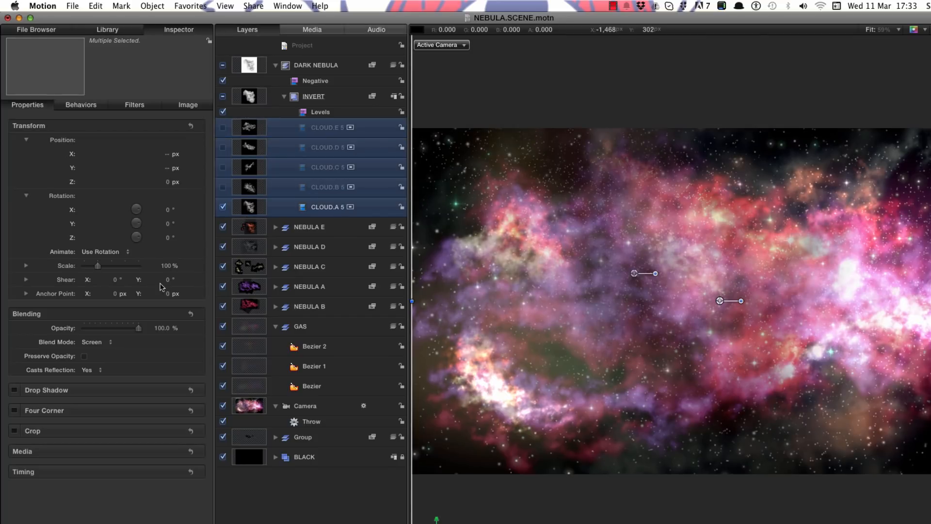
pyautogui.click(164, 265)
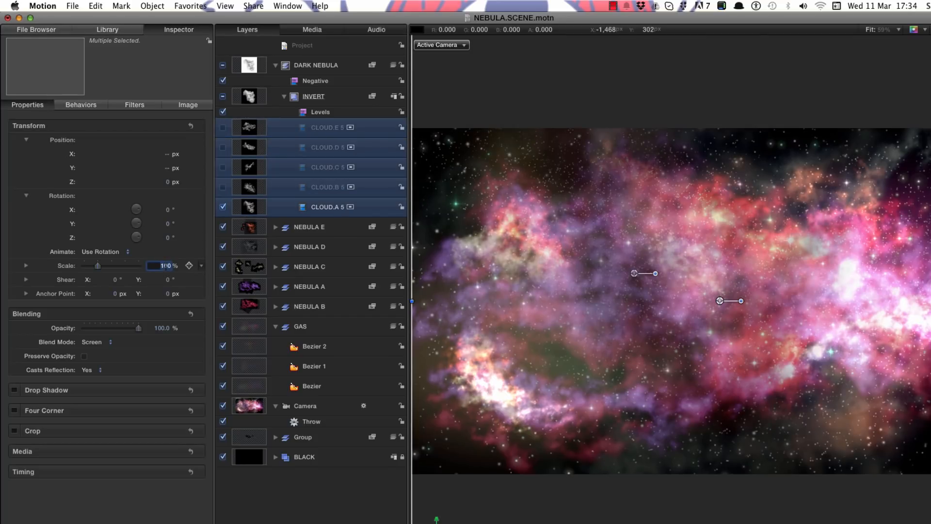
pyautogui.press('Return')
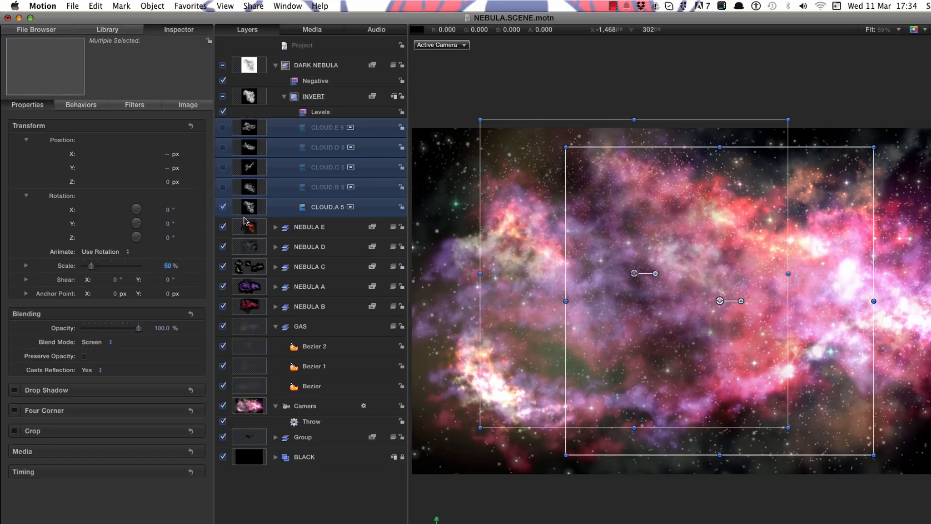
# Step: Shrink CLOUD.A 5 to about two thirds of its size and place it at about X -312, Y 37 px
pyautogui.click(662, 290)
pyautogui.moveTo(662, 289)
pyautogui.mouseDown()
pyautogui.moveTo(659, 280)
pyautogui.moveTo(645, 289)
pyautogui.mouseUp()
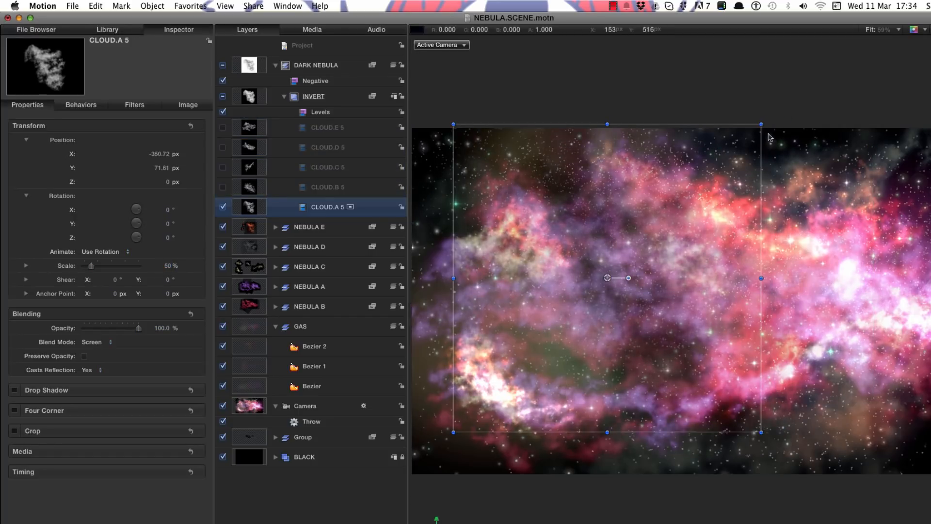
pyautogui.moveTo(761, 124); pyautogui.dragTo(664, 202)
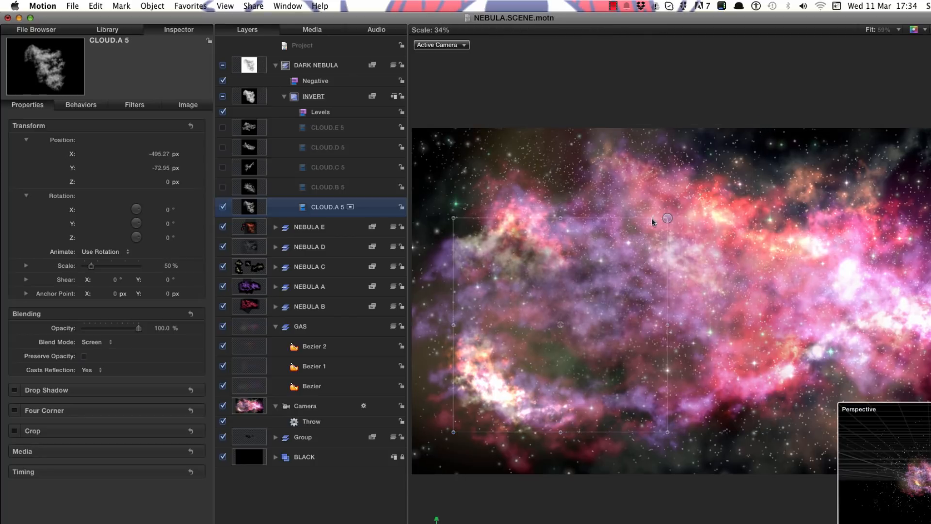
pyautogui.moveTo(572, 320); pyautogui.dragTo(636, 285)
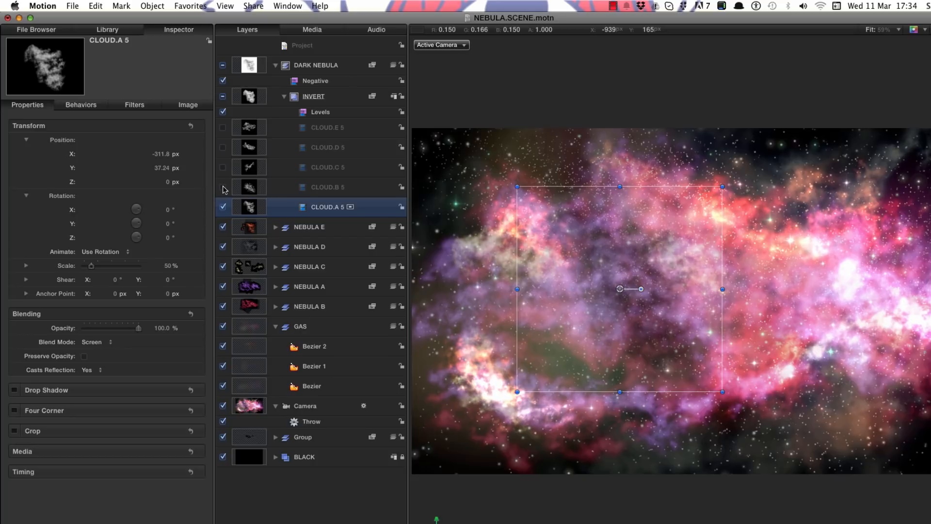
# Step: Show CLOUD.B 5, shrink it to roughly half its size and place it at about X -320, Y 115 px
pyautogui.click(223, 187)
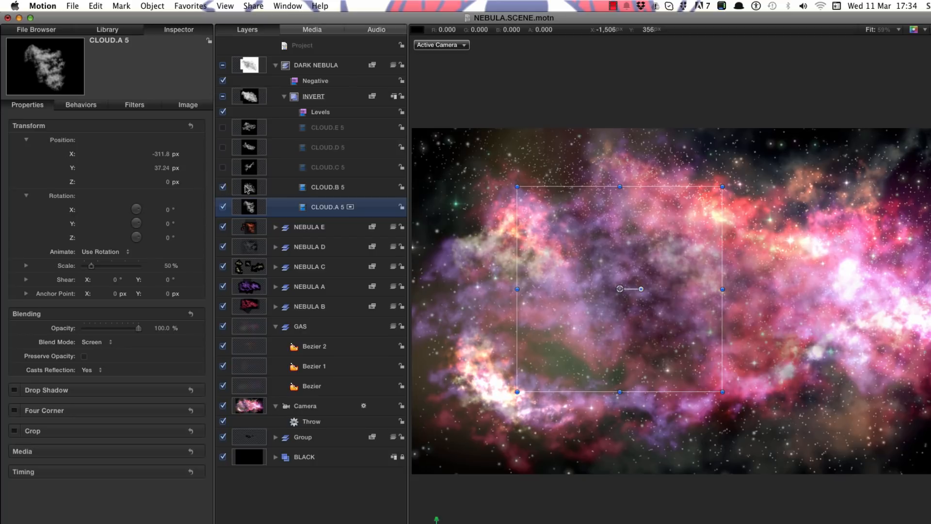
pyautogui.click(247, 189)
pyautogui.moveTo(649, 279); pyautogui.dragTo(586, 268)
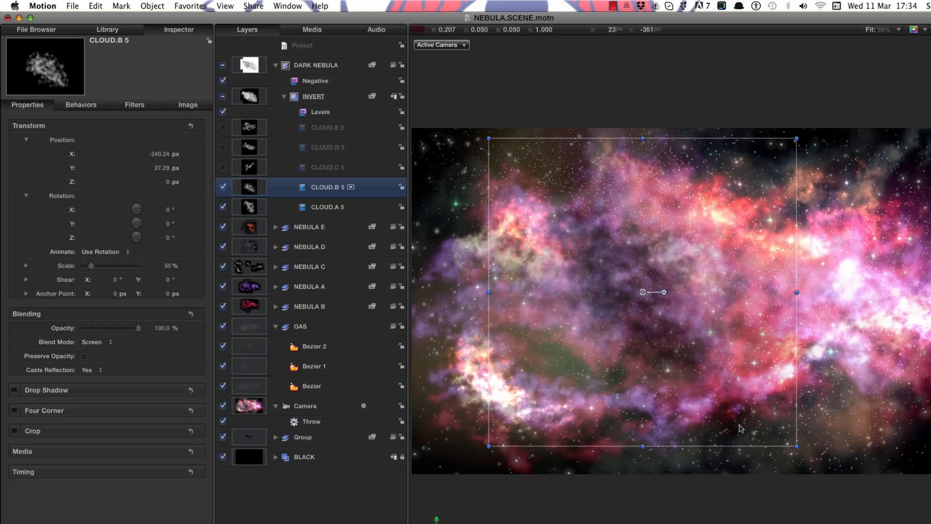
pyautogui.moveTo(797, 446); pyautogui.dragTo(654, 308)
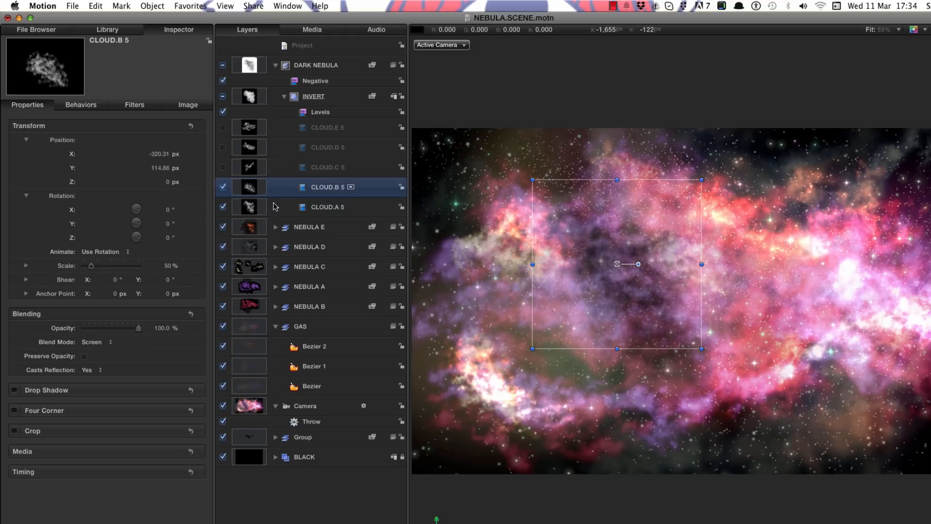
# Step: Show CLOUD.C 5, rotate it to about 86.6° on Z and place it, slightly reduced, at about X -323, Y 190 px
pyautogui.click(222, 168)
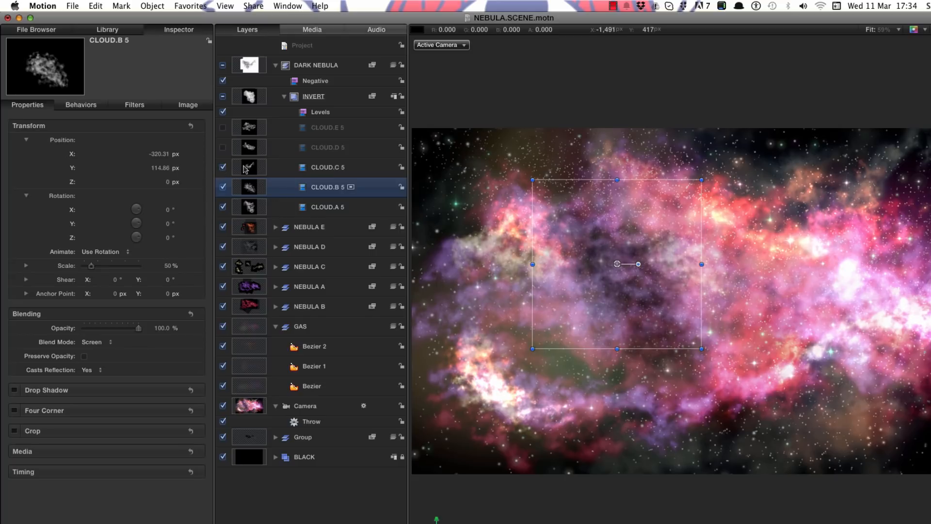
pyautogui.click(245, 167)
pyautogui.moveTo(747, 248); pyautogui.dragTo(671, 257)
pyautogui.moveTo(661, 295); pyautogui.dragTo(656, 265)
pyautogui.moveTo(679, 321); pyautogui.dragTo(640, 263)
pyautogui.moveTo(450, 385); pyautogui.dragTo(502, 351)
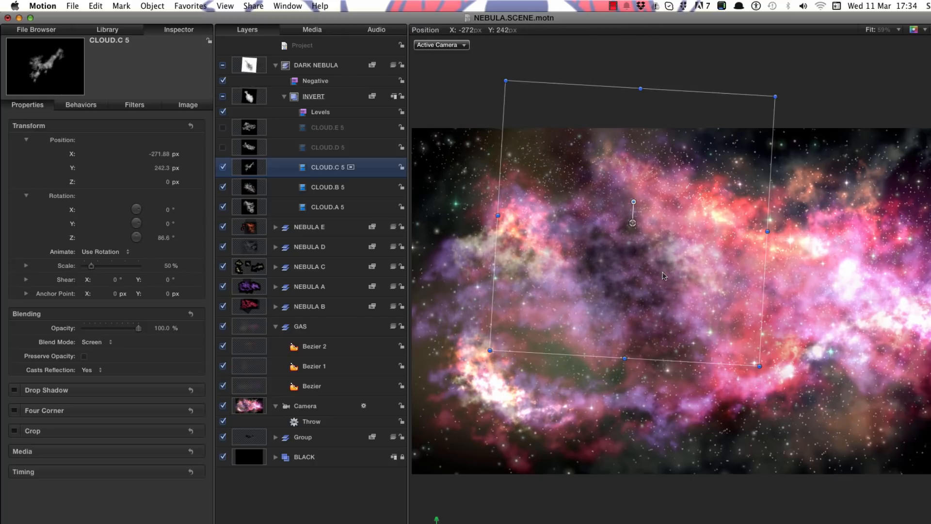
pyautogui.moveTo(664, 276); pyautogui.dragTo(657, 284)
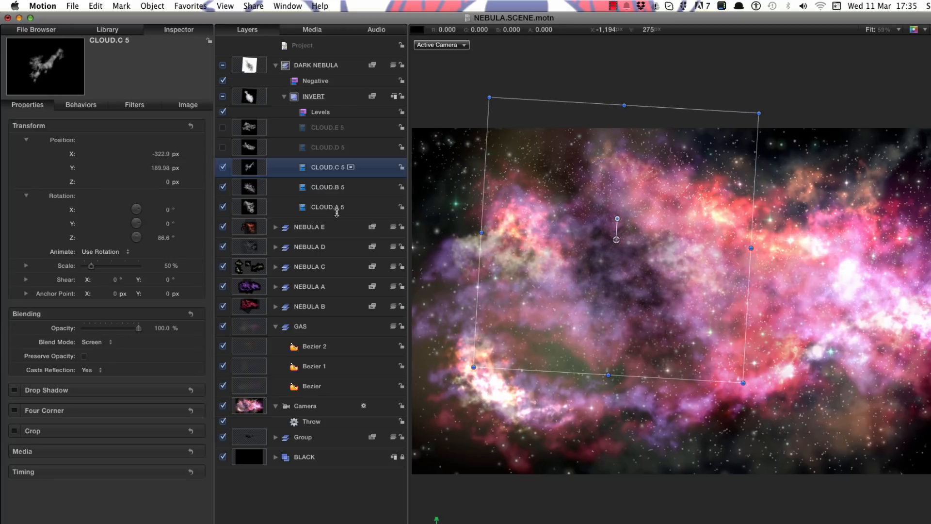
# Step: Show CLOUD.D 5, shrink it to about 60% of its size and place it at about X -279, Y 204 px
pyautogui.click(223, 147)
pyautogui.click(234, 149)
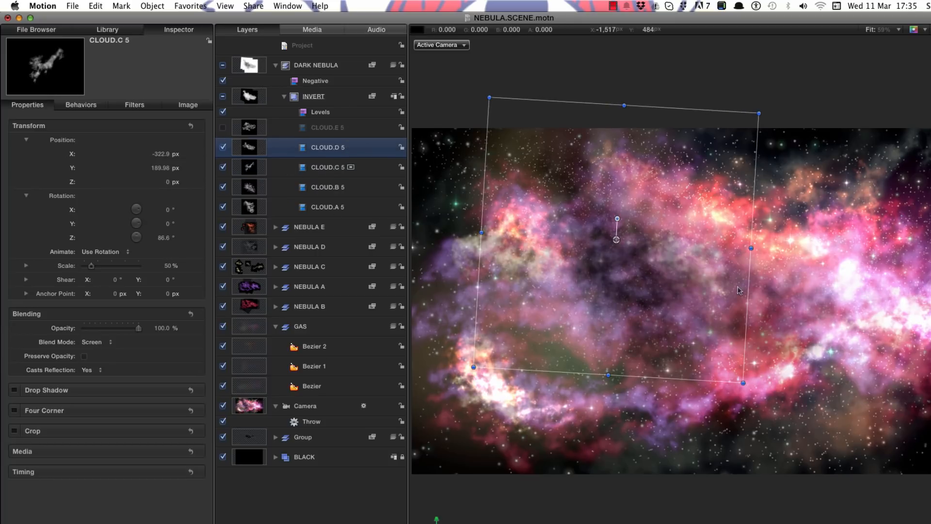
pyautogui.moveTo(705, 283); pyautogui.dragTo(685, 272)
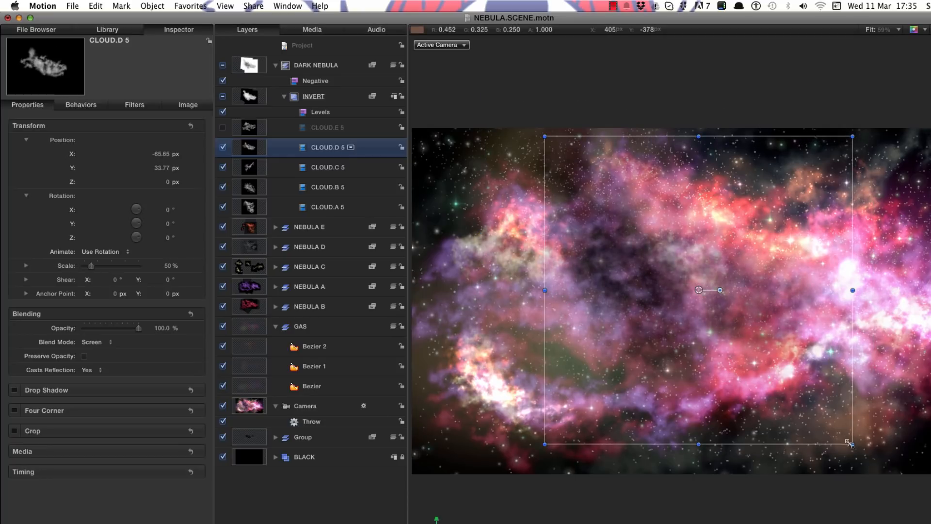
pyautogui.moveTo(855, 446); pyautogui.dragTo(727, 320)
pyautogui.moveTo(700, 249); pyautogui.dragTo(694, 257)
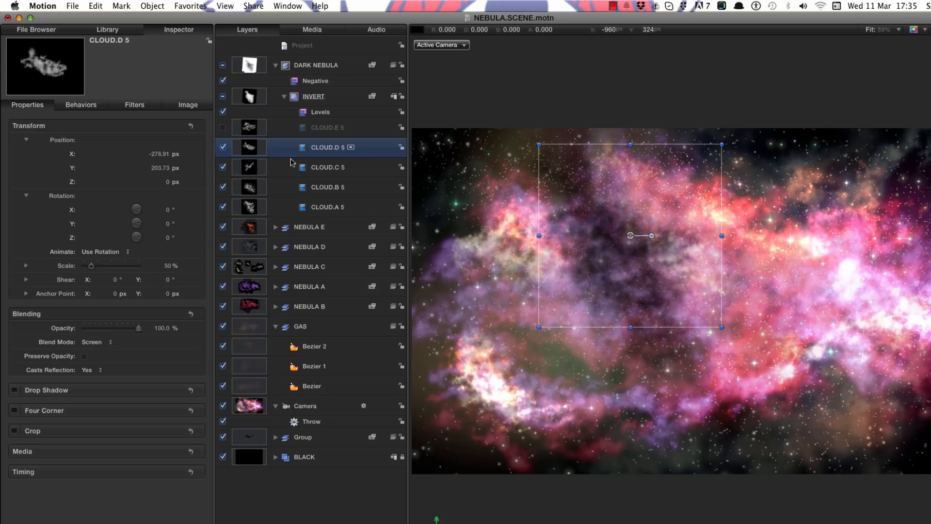
# Step: Show CLOUD.E 5, shrink it to about 55% of its size and place it at about X 223, Y 194 px
pyautogui.click(223, 128)
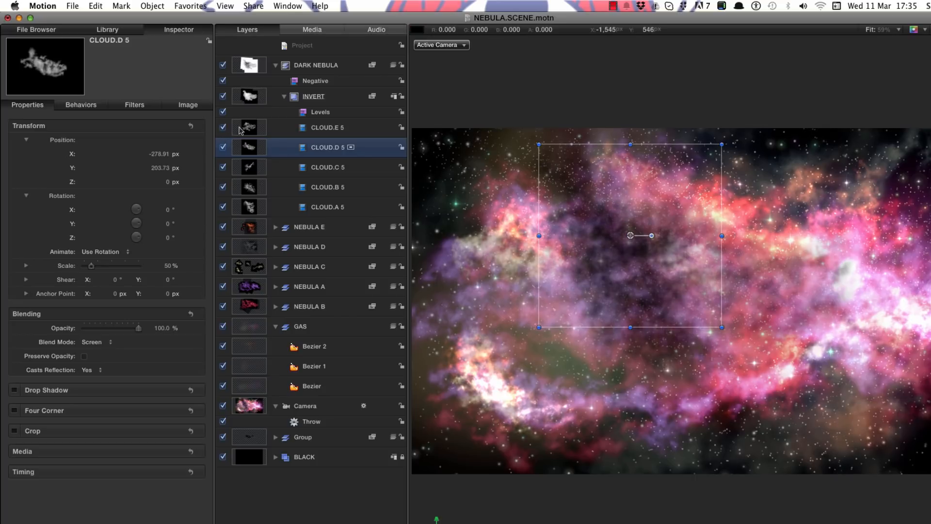
pyautogui.click(242, 128)
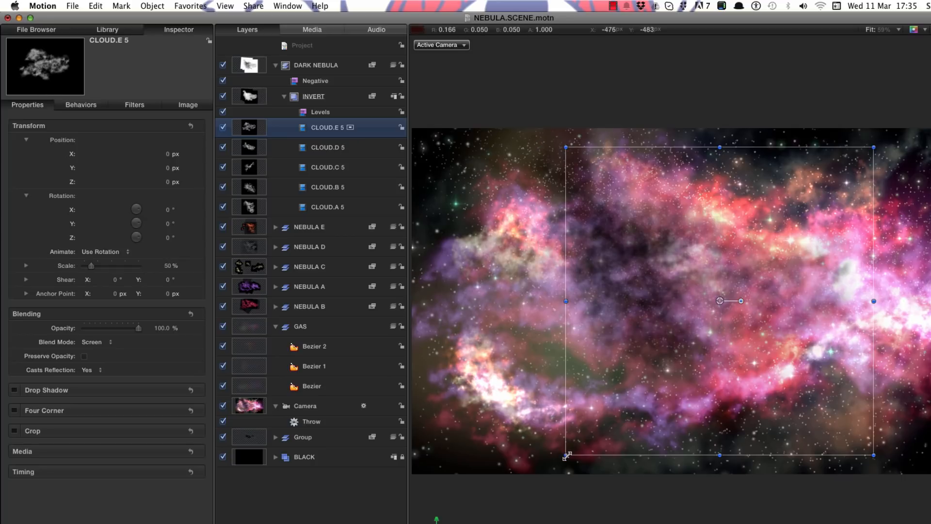
pyautogui.moveTo(567, 456); pyautogui.dragTo(723, 322)
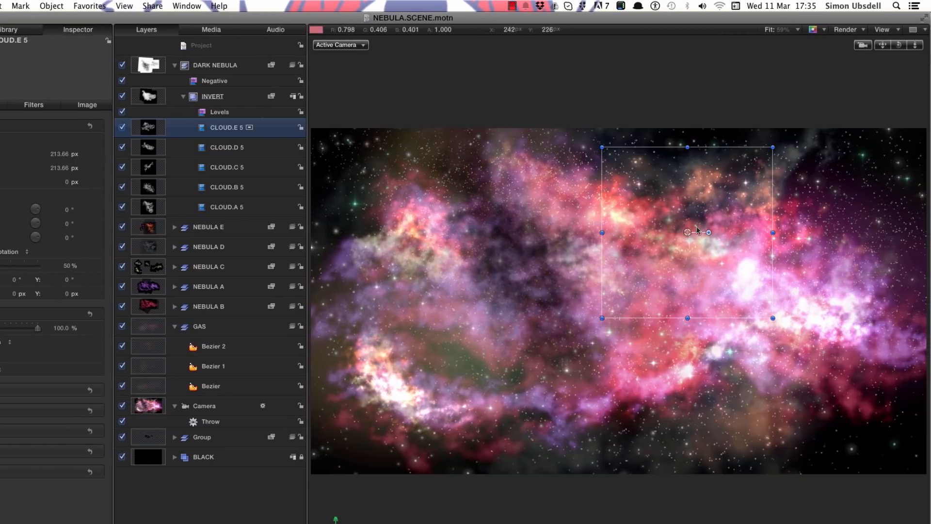
pyautogui.moveTo(749, 226); pyautogui.dragTo(699, 232)
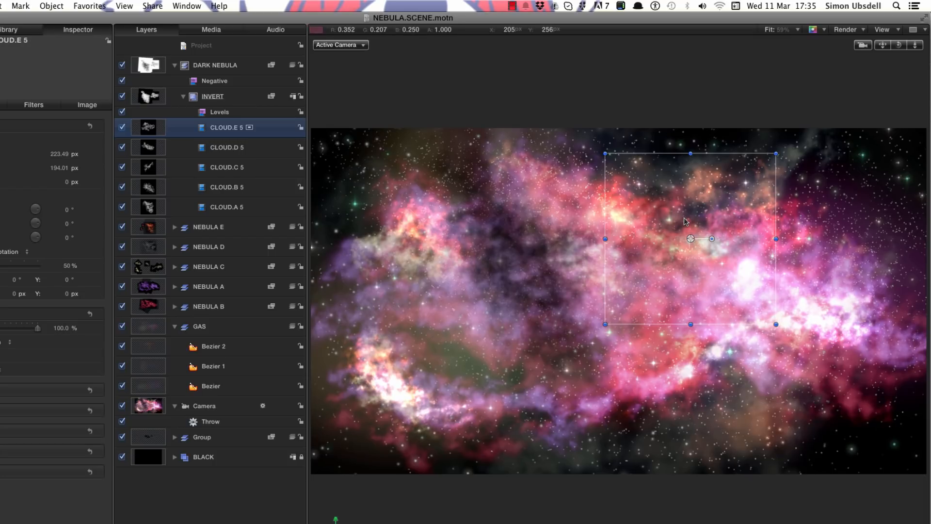
# Step: Duplicate CLOUD.D 5 twice, placing one copy over the nebula's upper right-centre and the other, rotated roughly 100°, above its bright right end
pyautogui.click(149, 150)
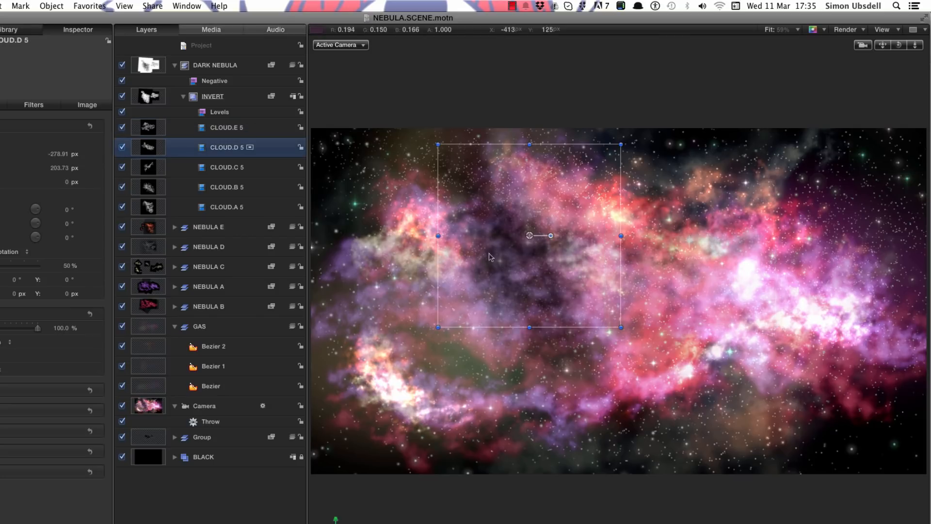
pyautogui.moveTo(486, 268); pyautogui.dragTo(649, 241)
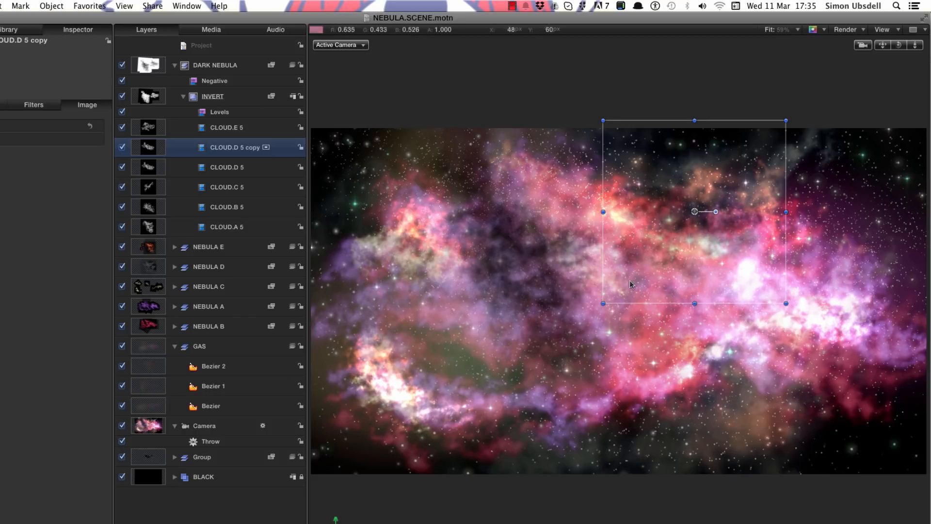
pyautogui.moveTo(677, 202); pyautogui.dragTo(833, 234)
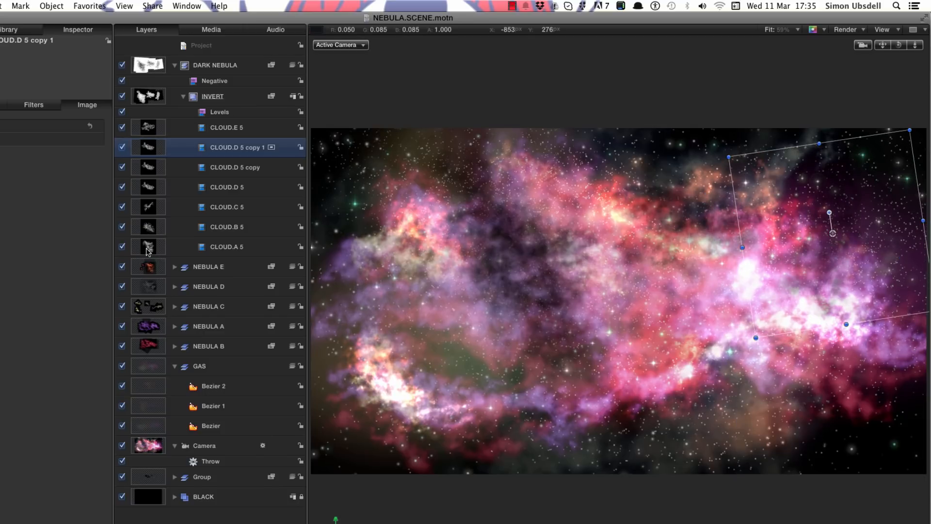
# Step: Duplicate CLOUD.A 5, place the copy over the nebula's upper right end and shrink it slightly
pyautogui.click(147, 251)
pyautogui.press('super+d')
pyautogui.moveTo(461, 260); pyautogui.dragTo(765, 207)
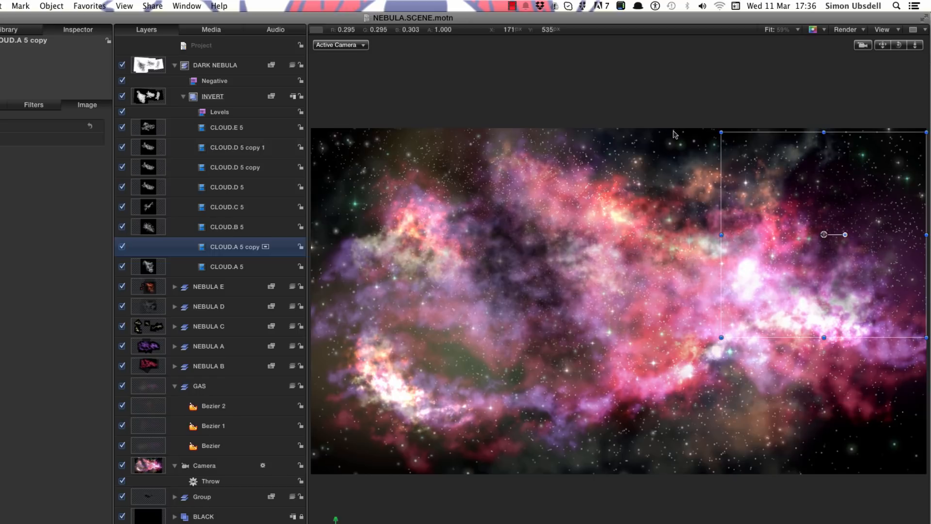
pyautogui.moveTo(721, 132); pyautogui.dragTo(757, 165)
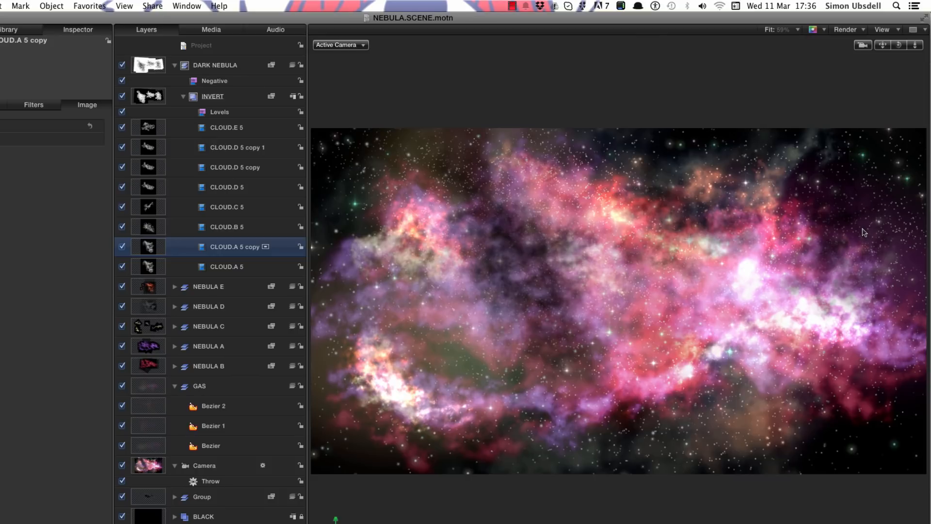